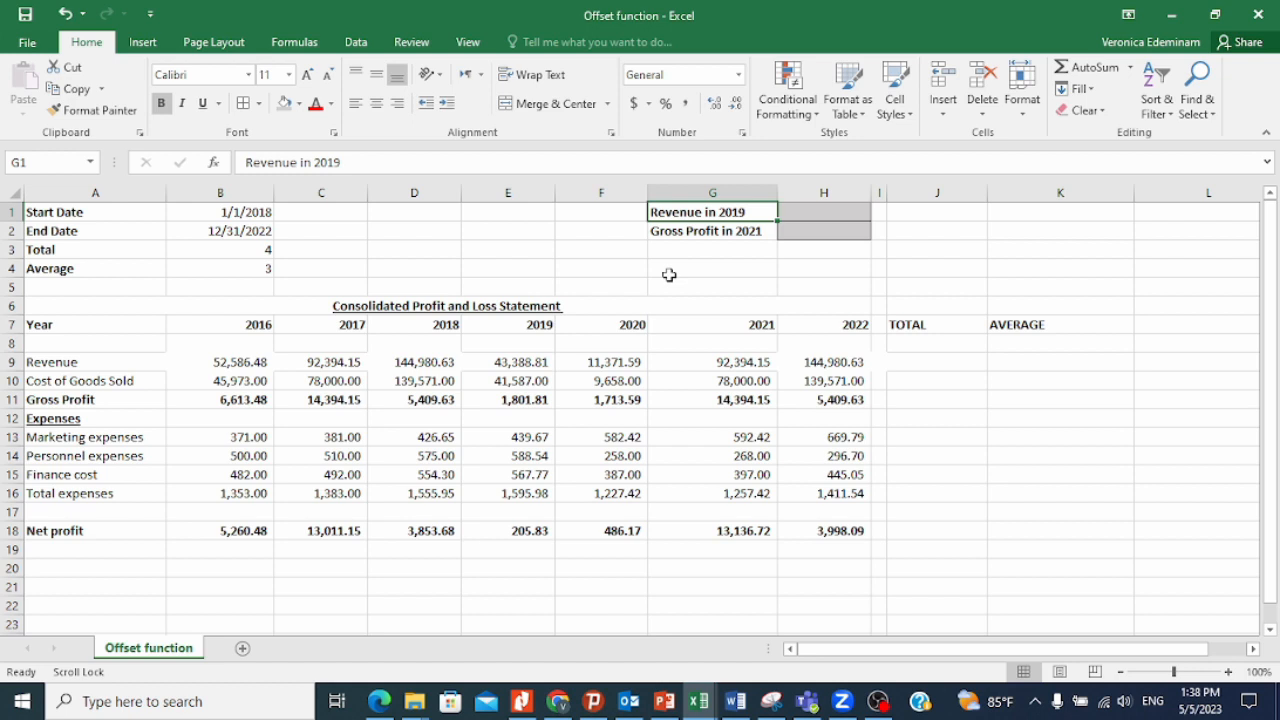
# - Enter =OFFSET(B9,0,3) in cell H1 to return the 2019 revenue
pyautogui.click(735, 236)
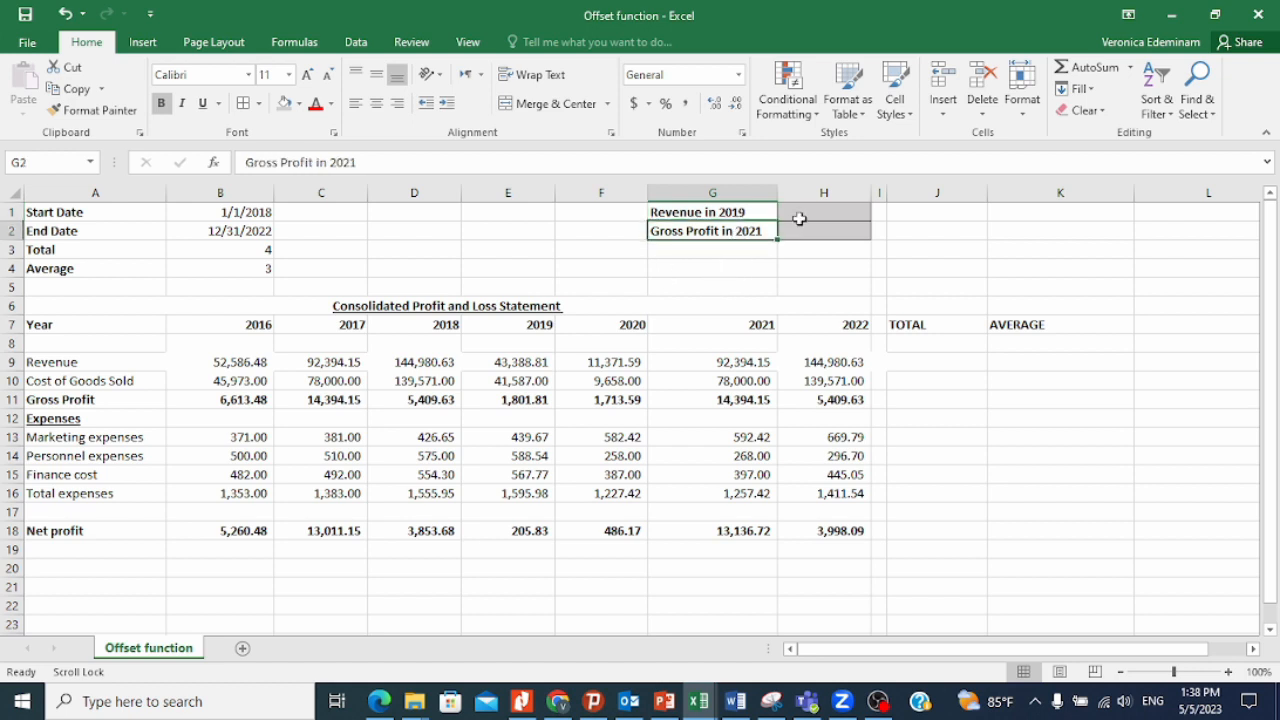
pyautogui.moveTo(803, 214); pyautogui.dragTo(811, 229)
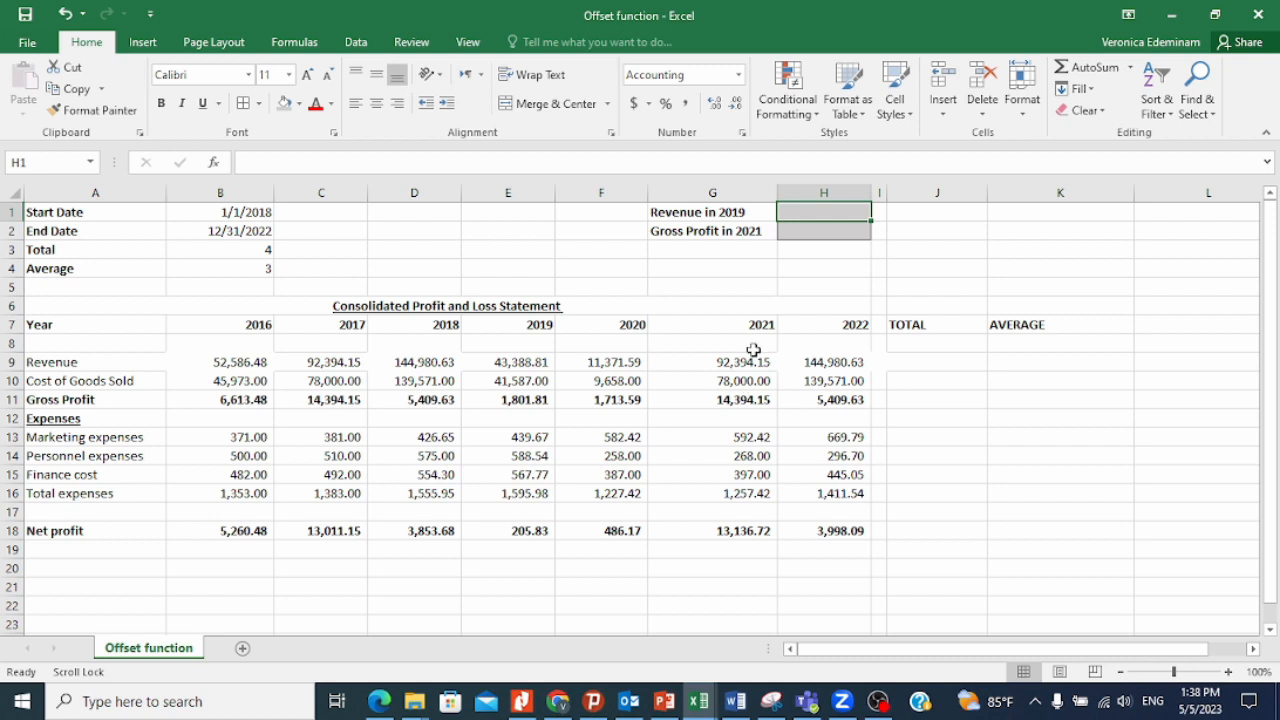
pyautogui.write('=offset(')
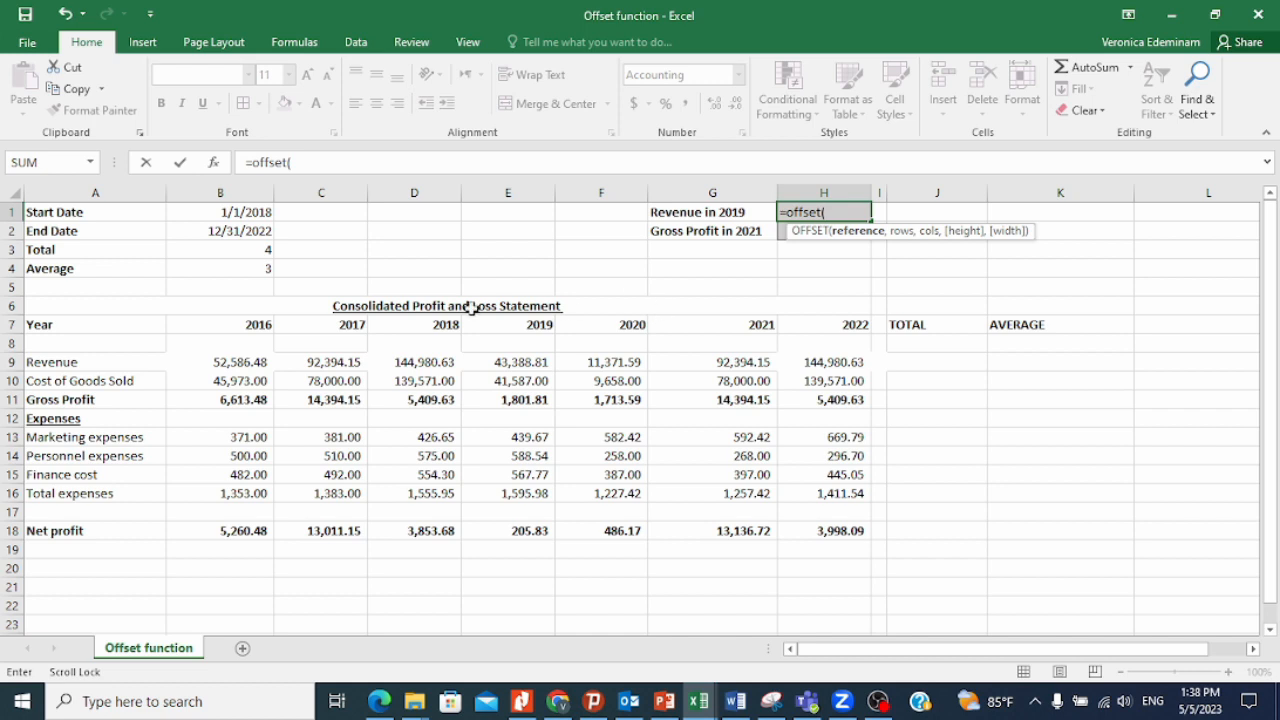
pyautogui.click(257, 366)
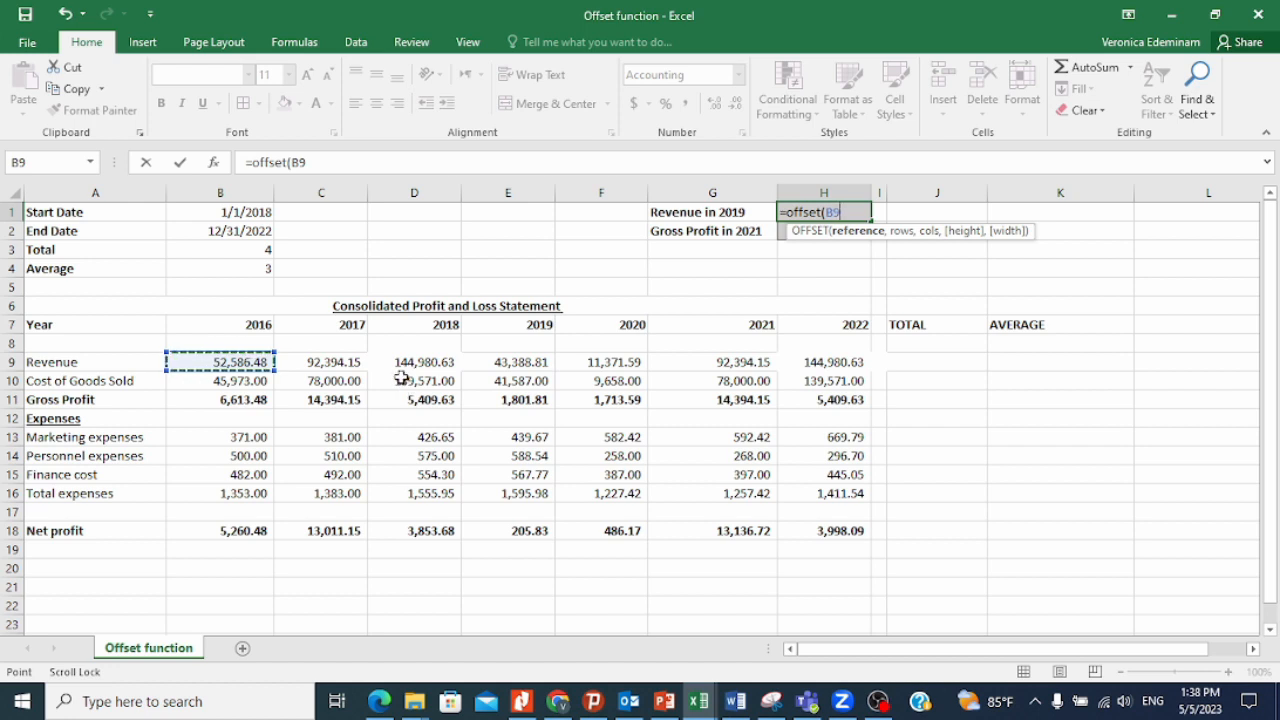
pyautogui.write(',')
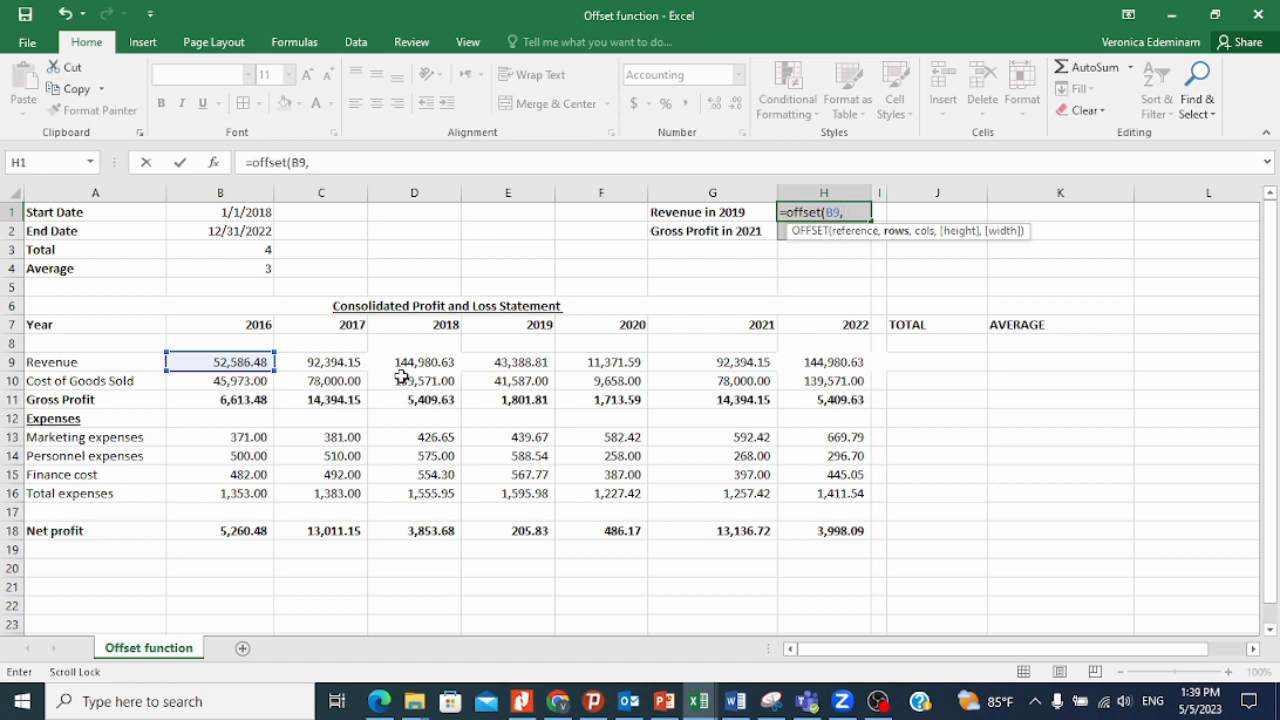
pyautogui.write('0,')
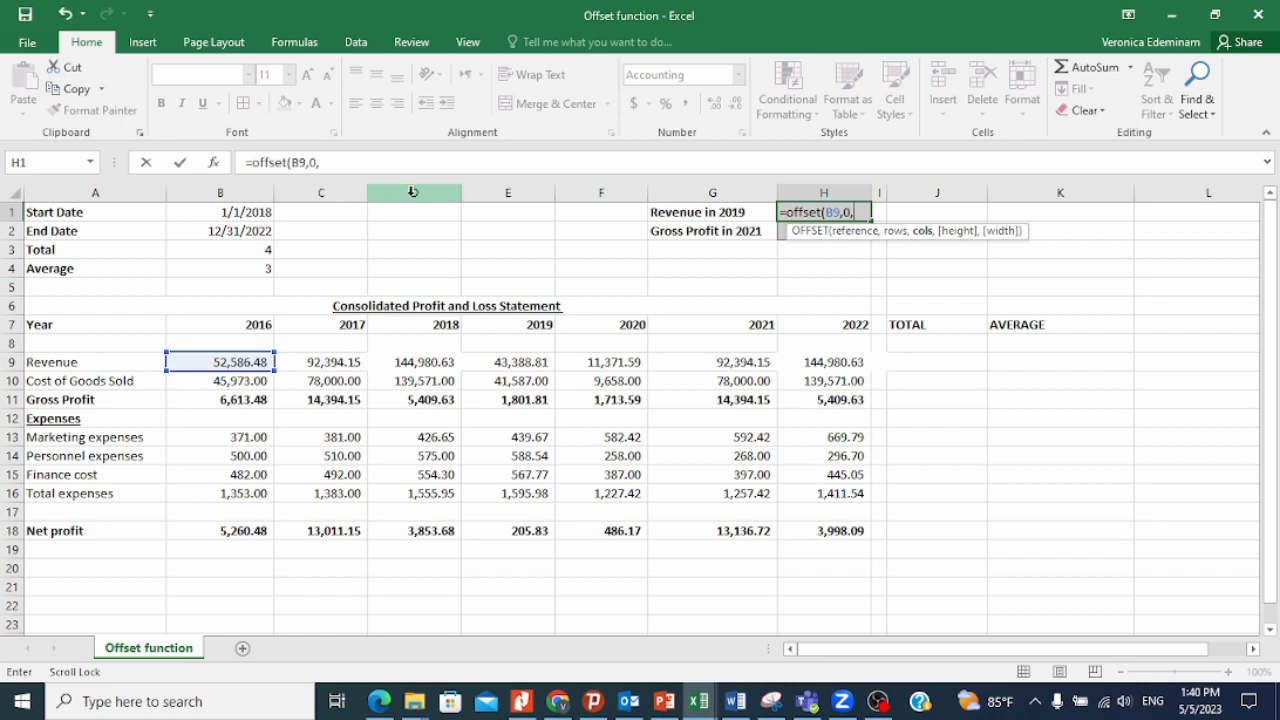
pyautogui.write('3')
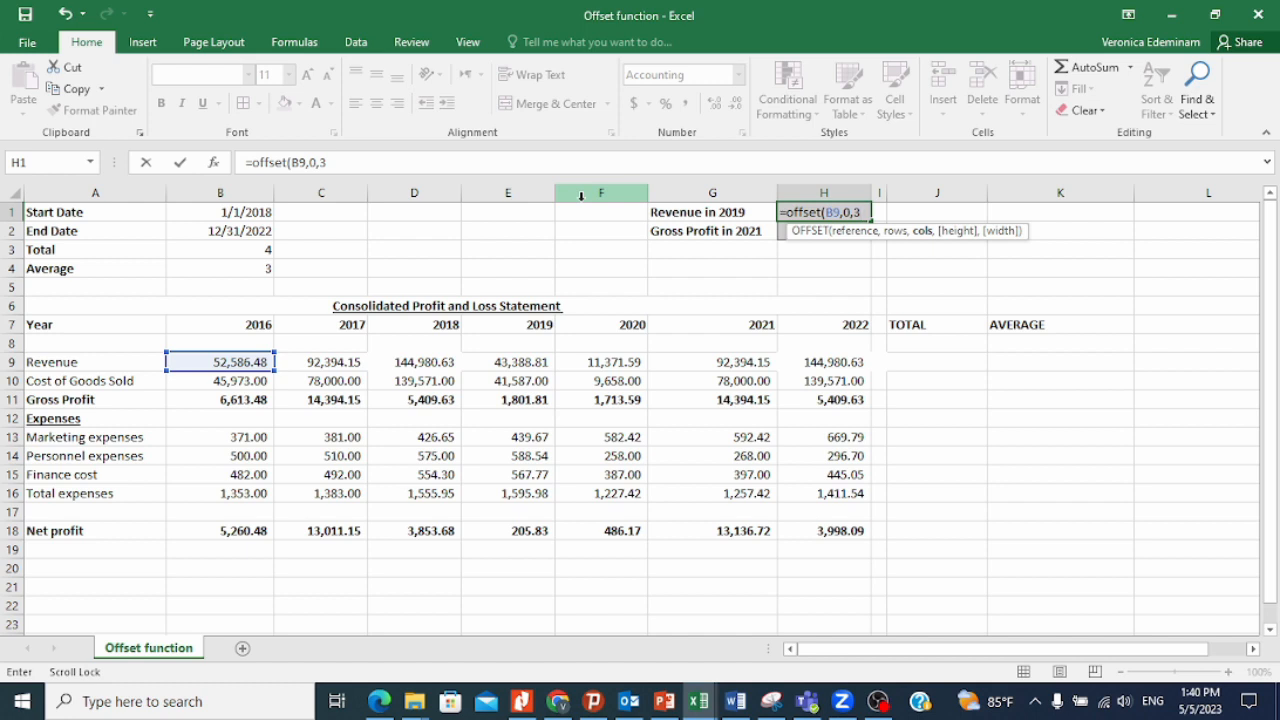
pyautogui.write(')')
pyautogui.hotkey('ctrl', 'Return')
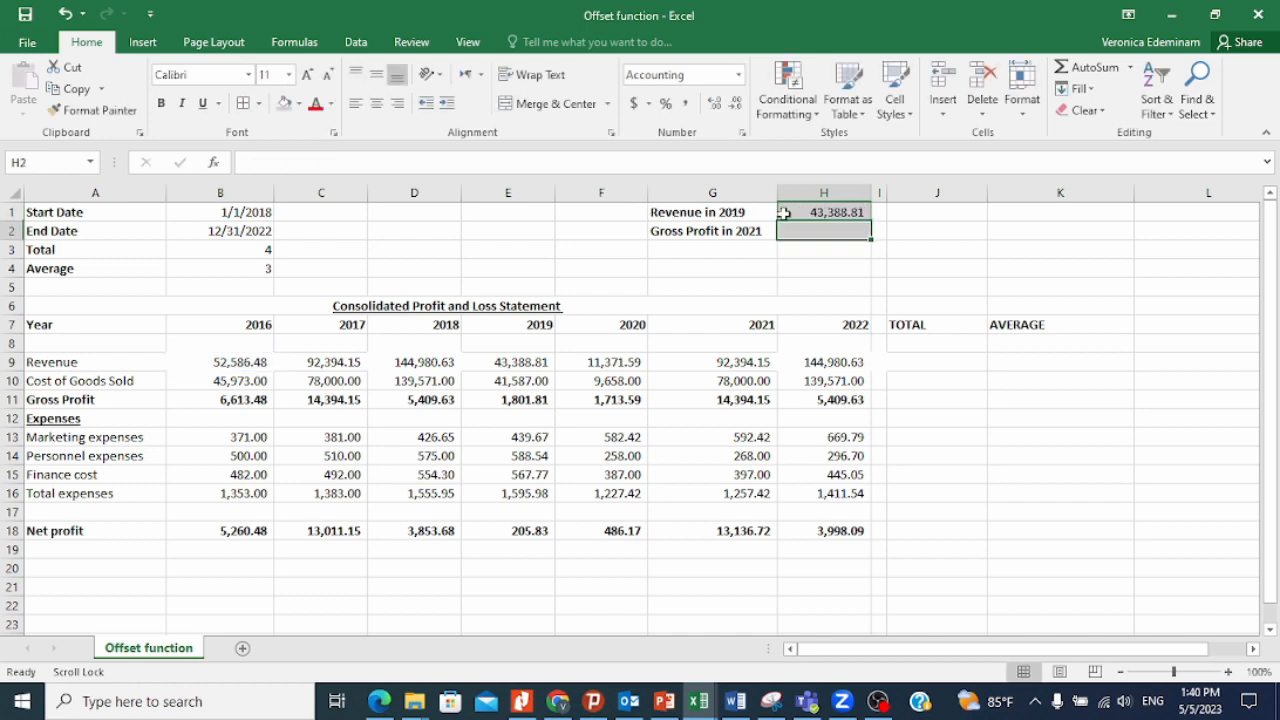
# - Check the H1 formula and its result against the Revenue row and the 2019 column of the statement
pyautogui.click(627, 361)
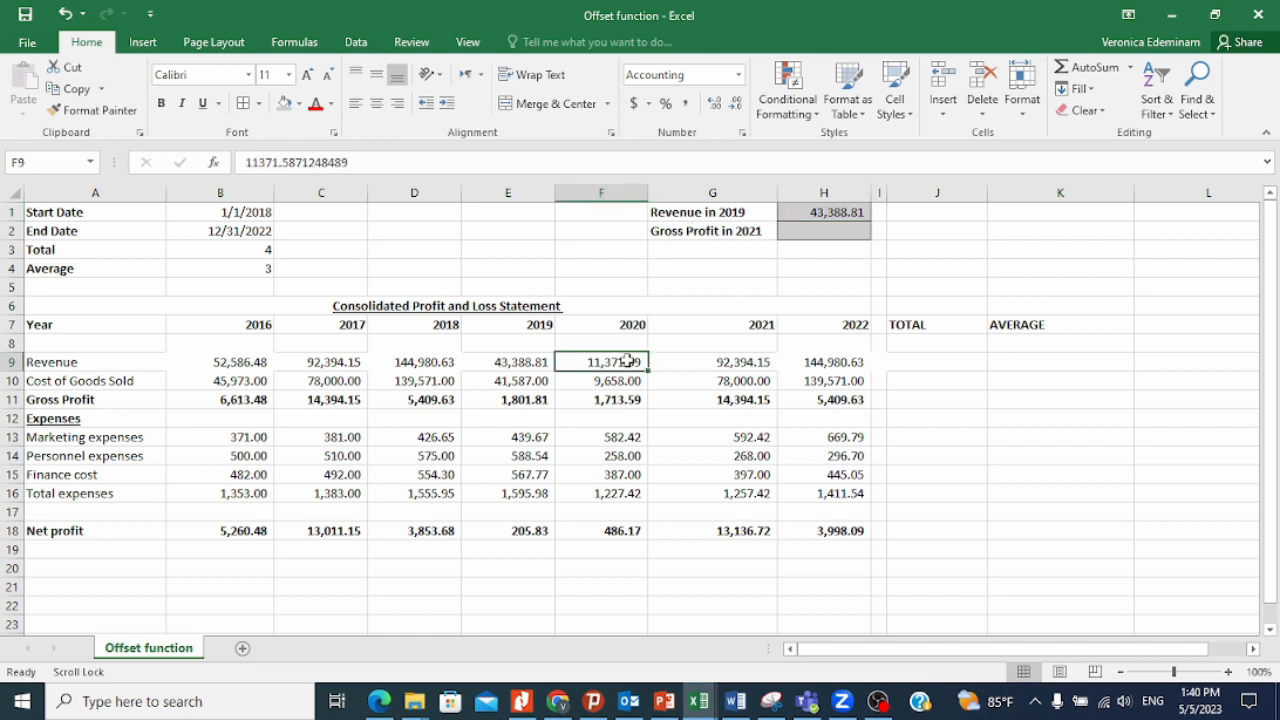
pyautogui.click(516, 361)
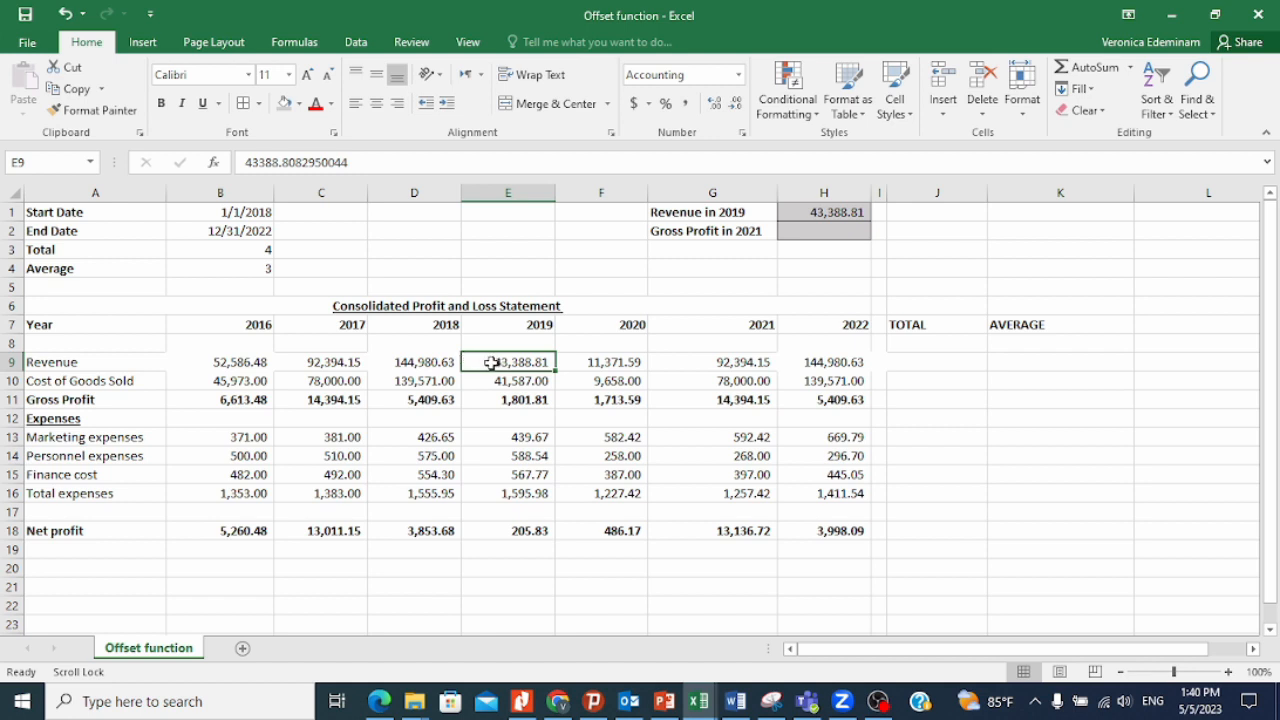
pyautogui.click(806, 216)
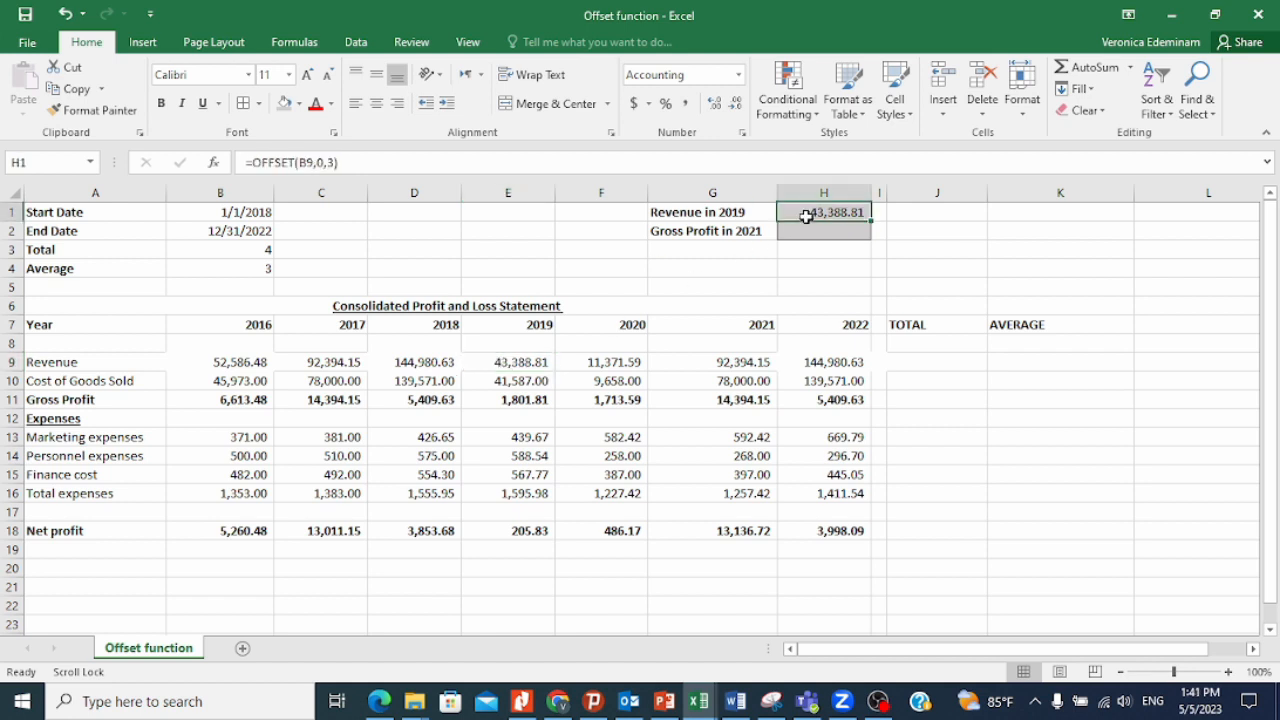
pyautogui.click(10, 364)
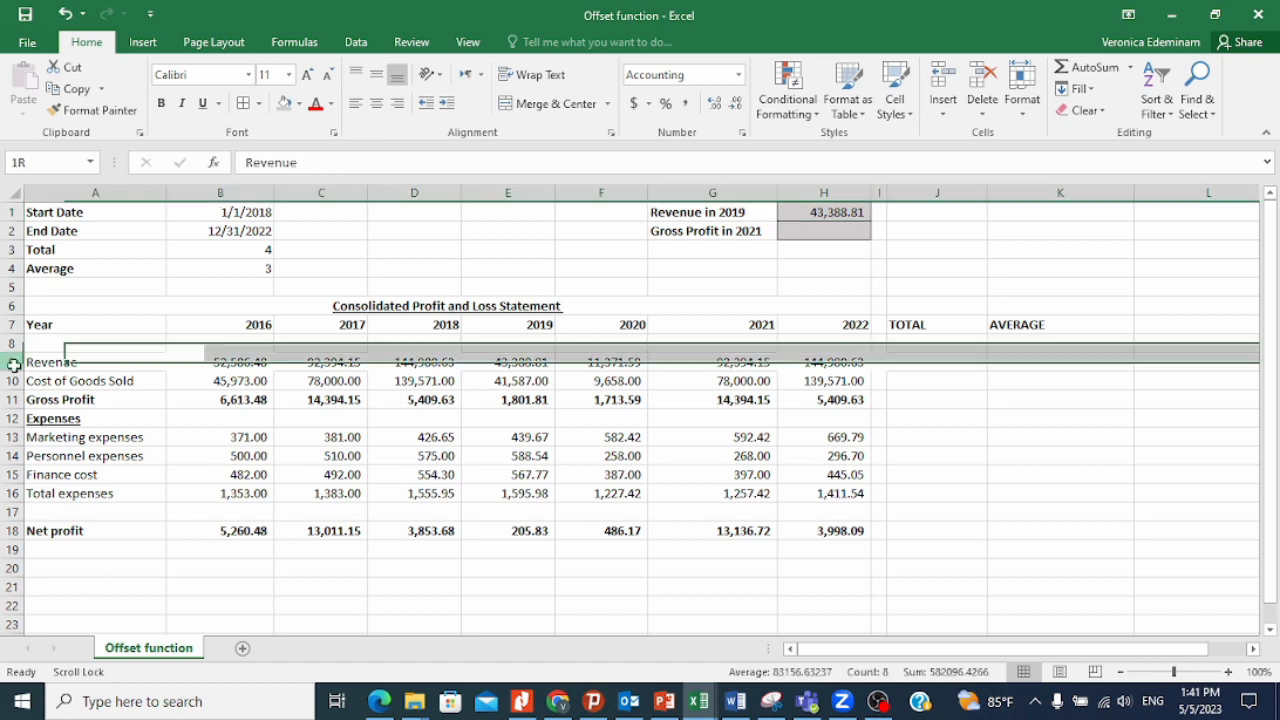
pyautogui.click(511, 193)
# - Fill the 2019 revenue cell E9 with standard yellow
pyautogui.click(512, 363)
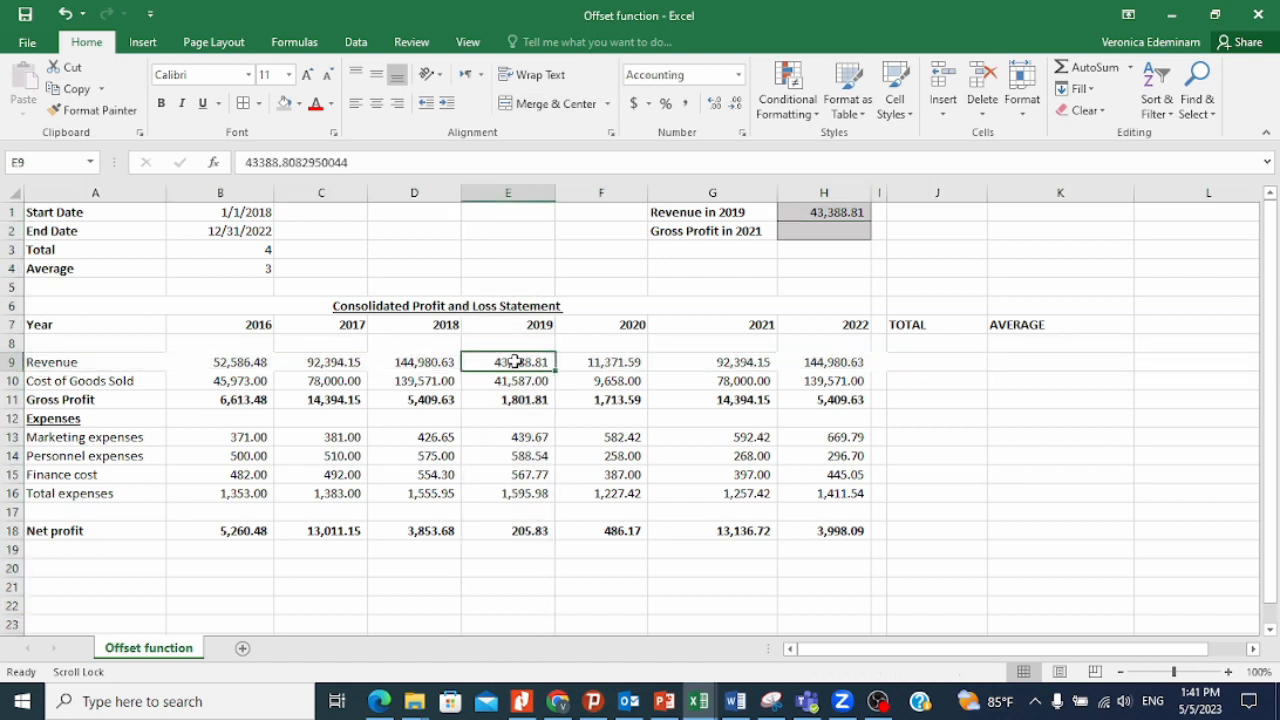
pyautogui.click(298, 103)
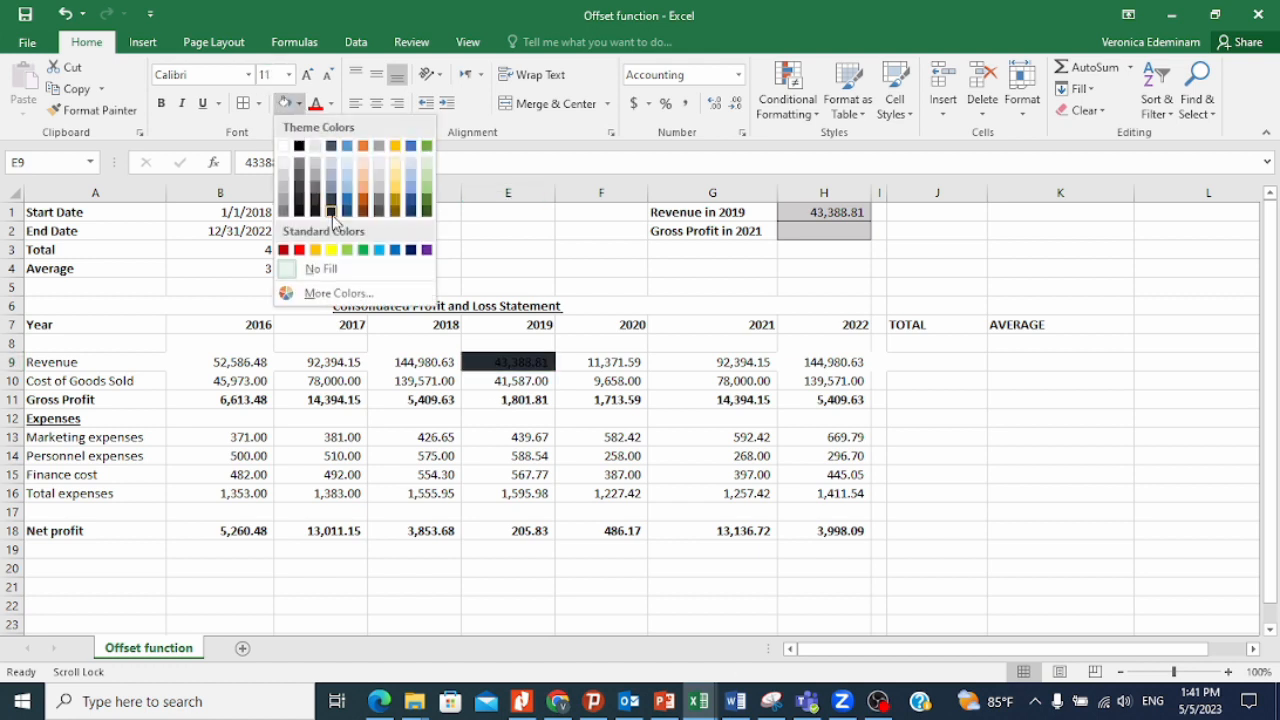
pyautogui.click(331, 250)
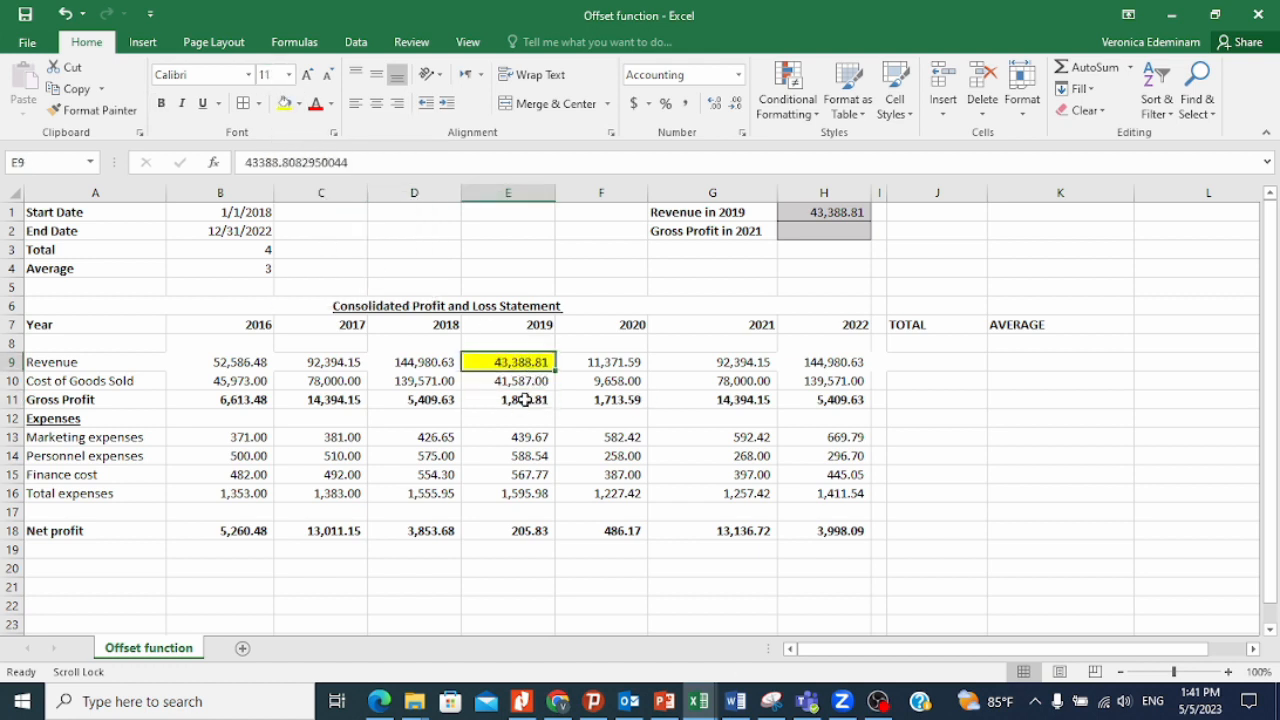
# - Enter =OFFSET(B9,2,5) in cell H2 to return the 2021 gross profit
pyautogui.click(841, 233)
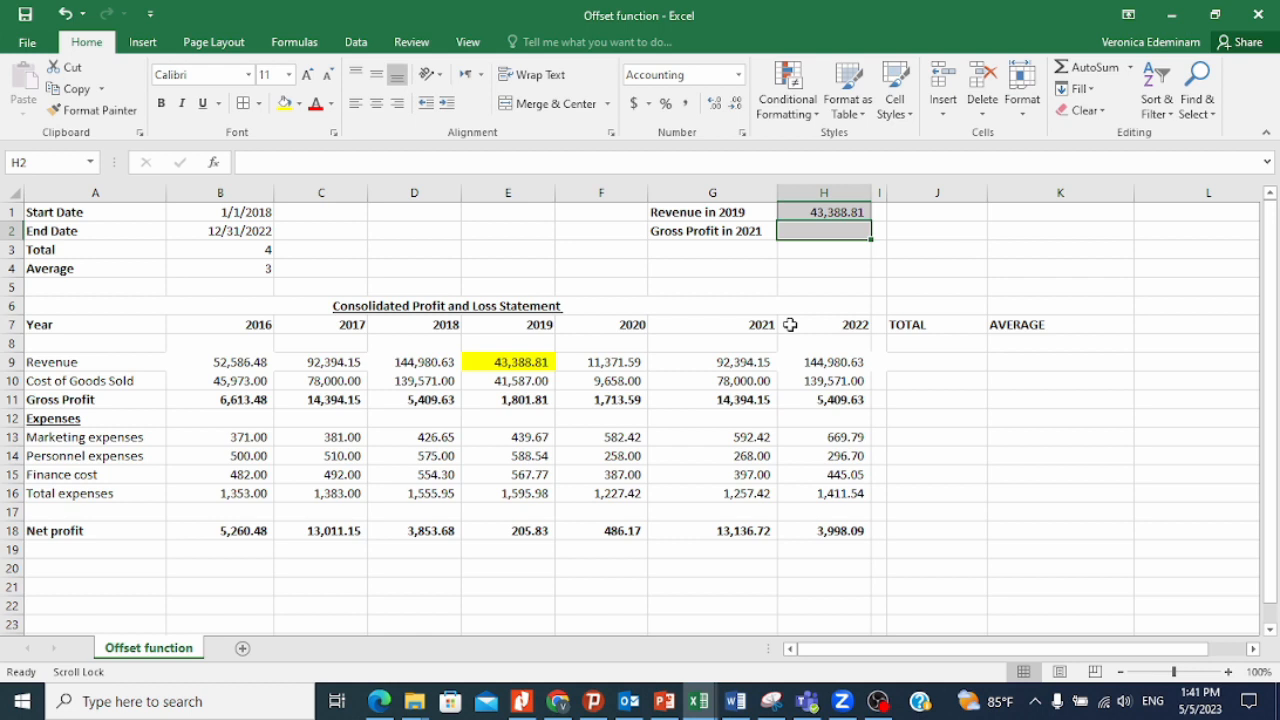
pyautogui.write('=')
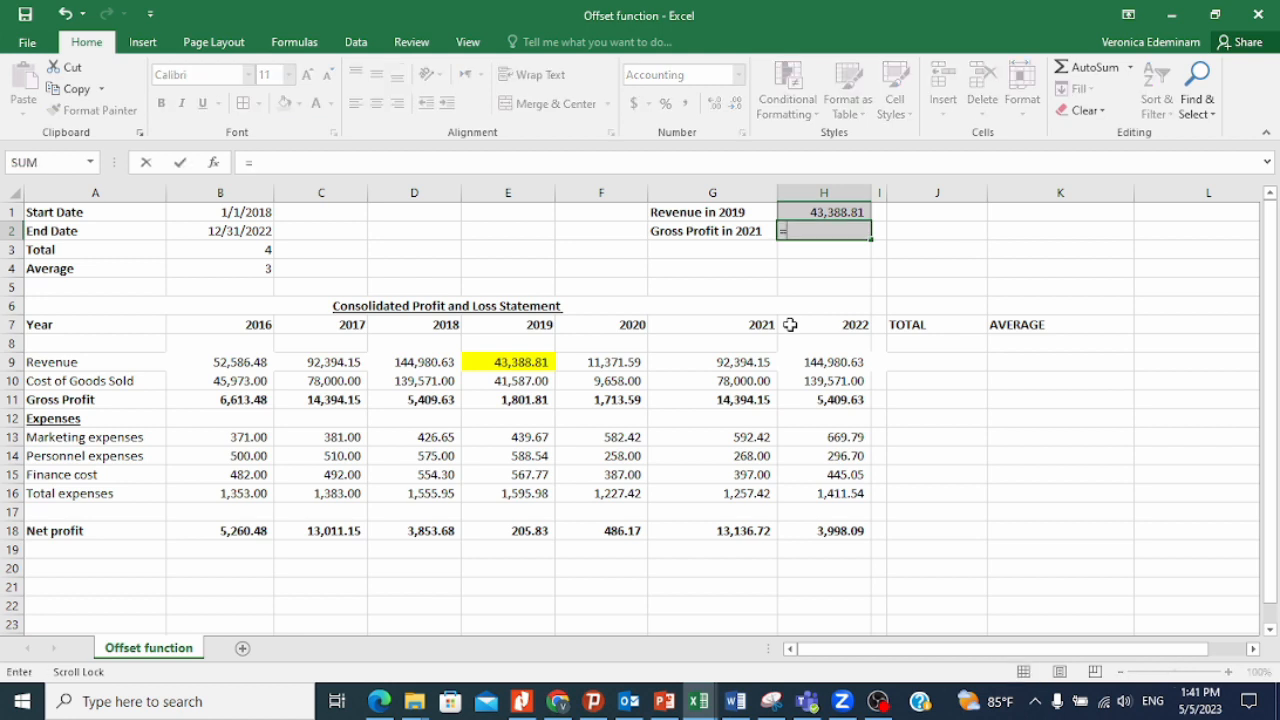
pyautogui.write('off')
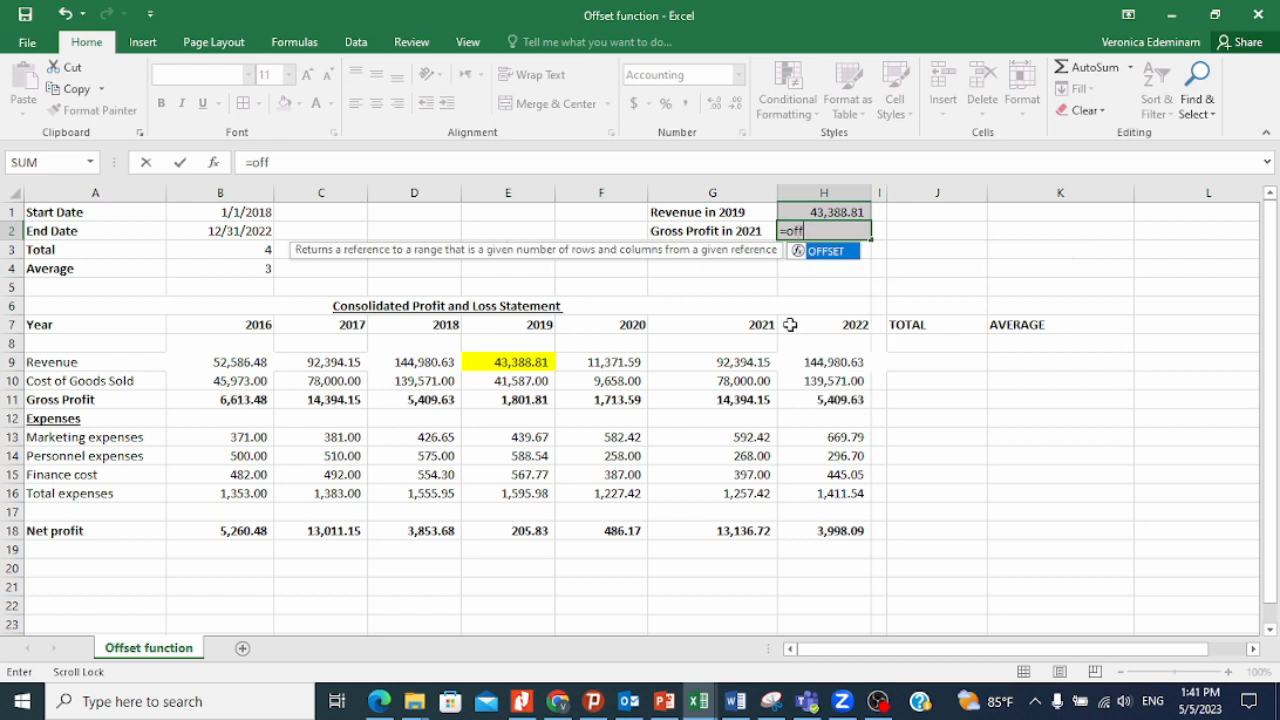
pyautogui.write('set(')
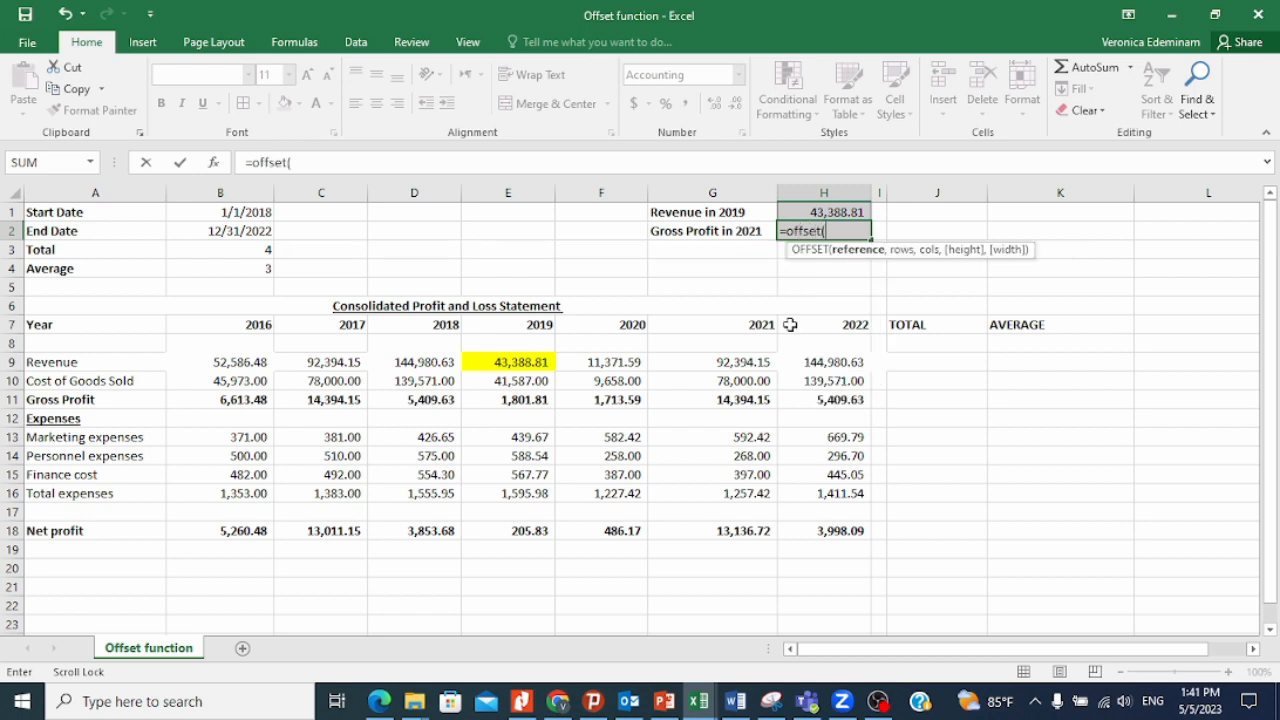
pyautogui.click(217, 363)
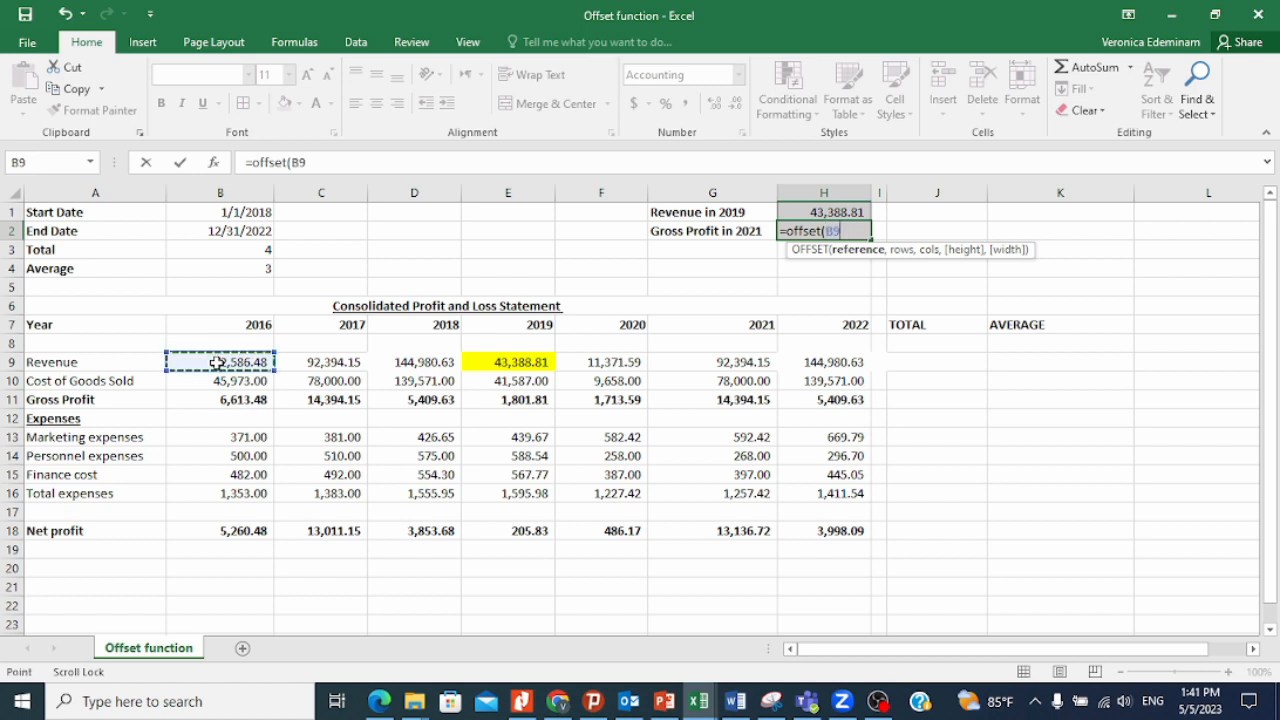
pyautogui.write(',')
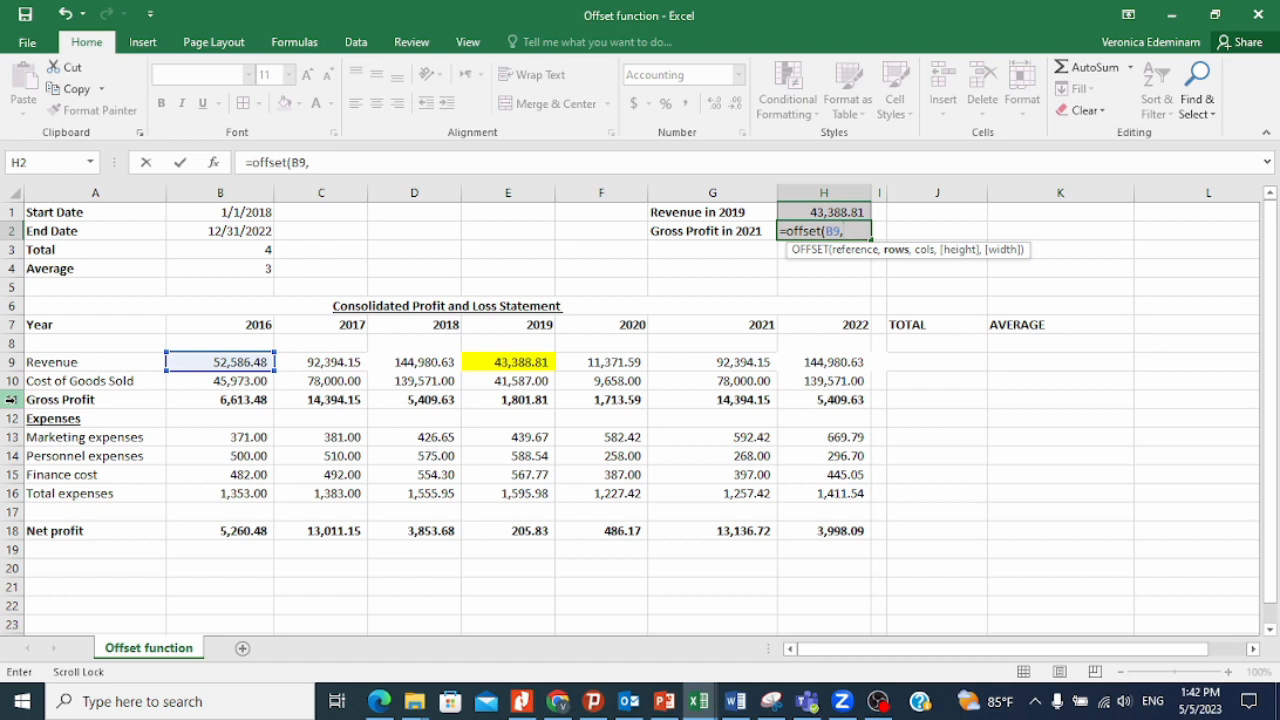
pyautogui.write('2,')
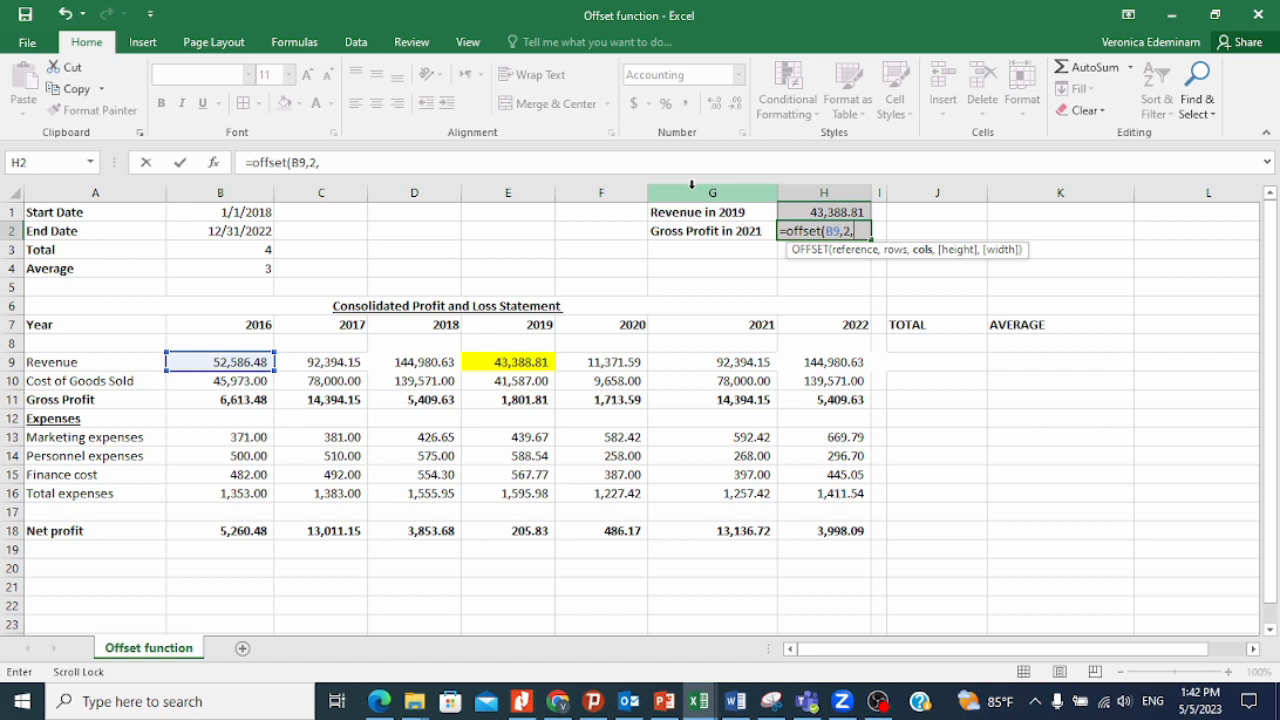
pyautogui.write('5)')
pyautogui.press('Return')
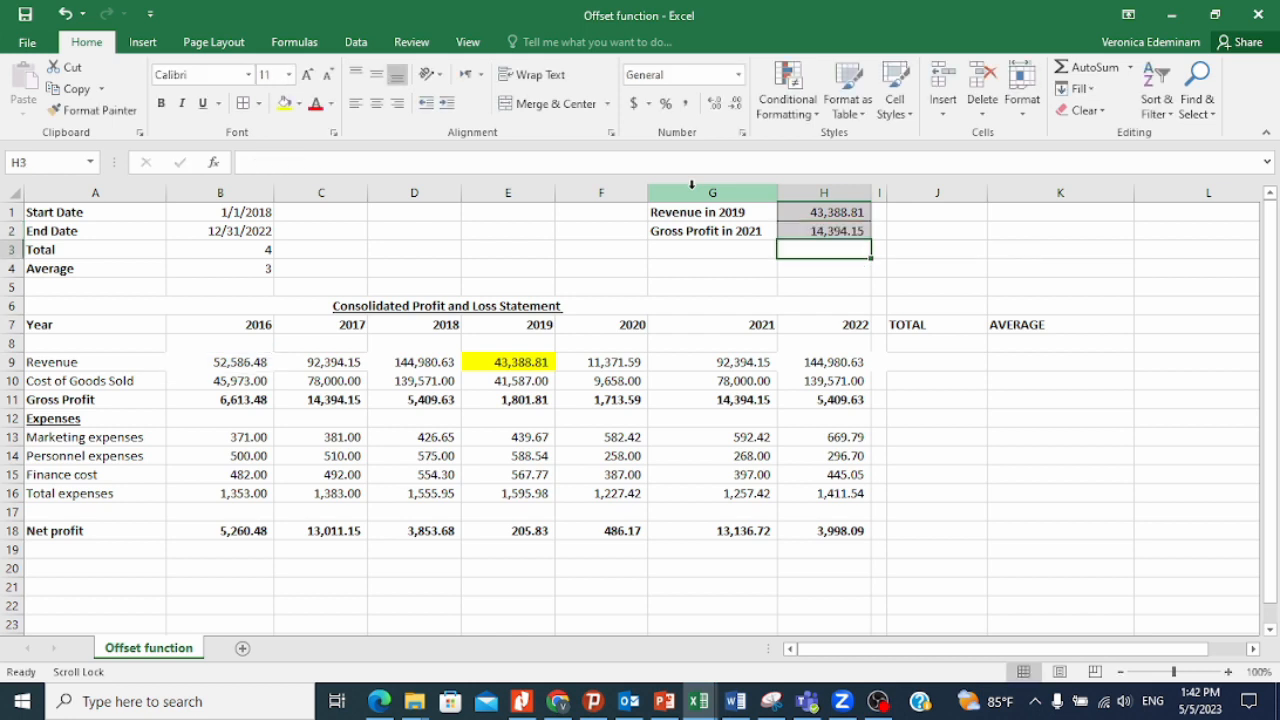
# - Check the H2 formula and its result against the Gross Profit row and the 2021 column
pyautogui.click(858, 232)
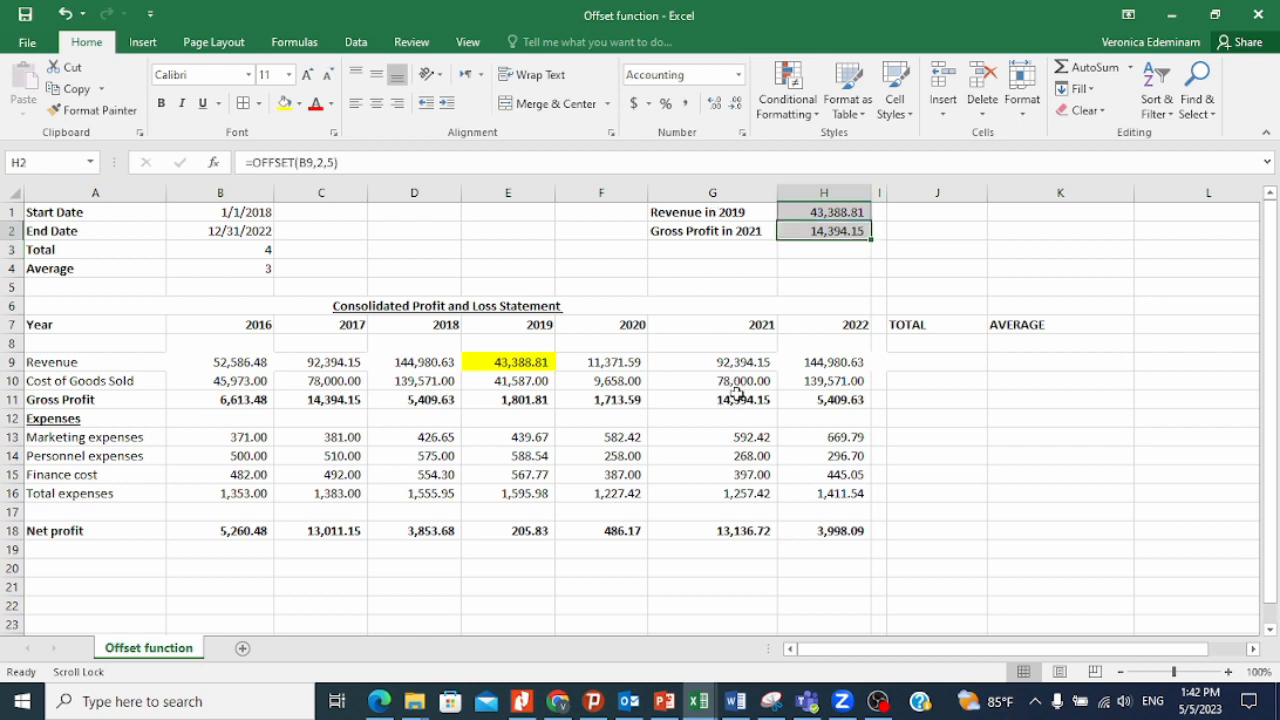
pyautogui.click(735, 397)
pyautogui.click(10, 399)
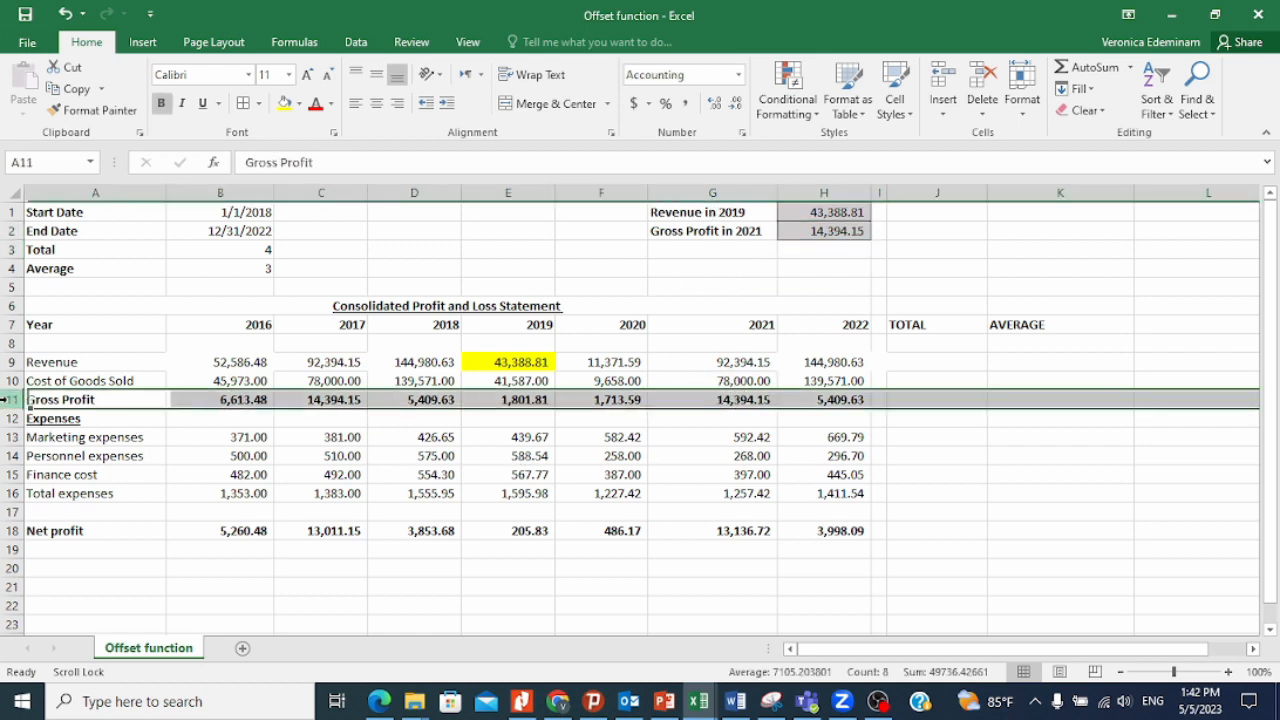
pyautogui.click(695, 192)
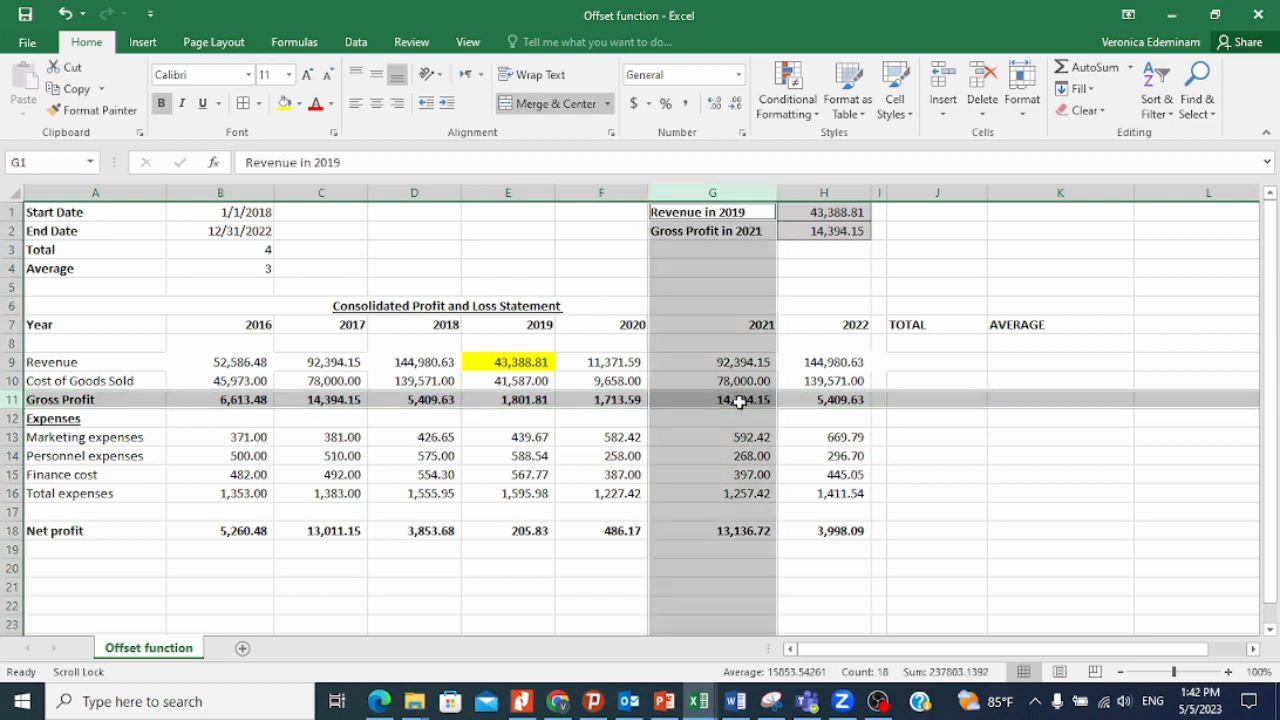
pyautogui.click(738, 405)
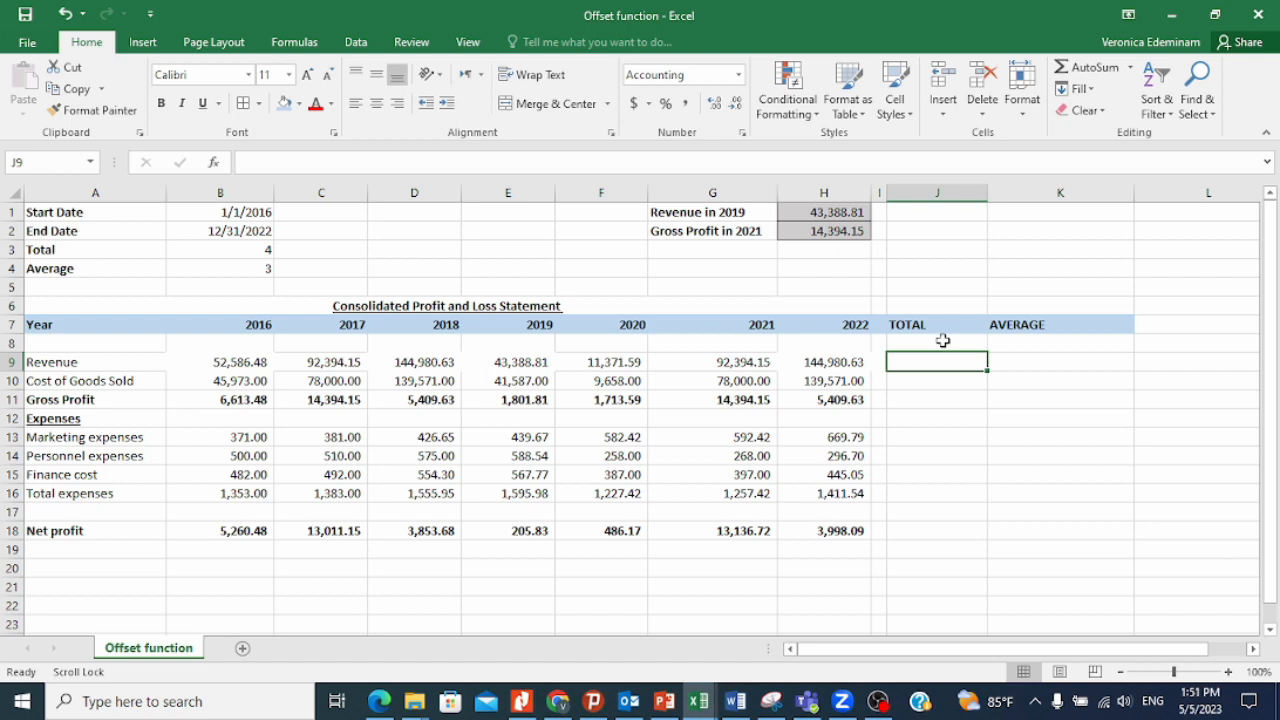
# - Review the year headers in B7:H7, the TOTAL column and the line items from Revenue to Total expenses
pyautogui.moveTo(250, 324); pyautogui.dragTo(822, 324)
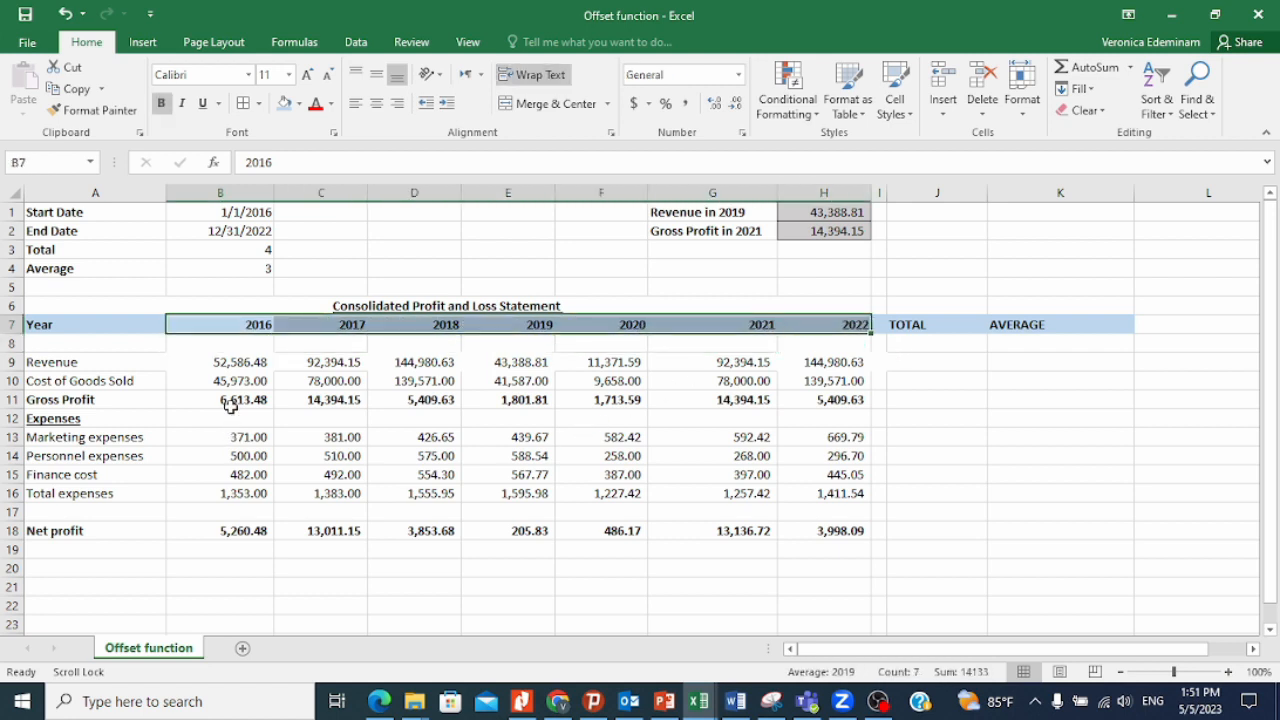
pyautogui.click(926, 364)
pyautogui.click(938, 328)
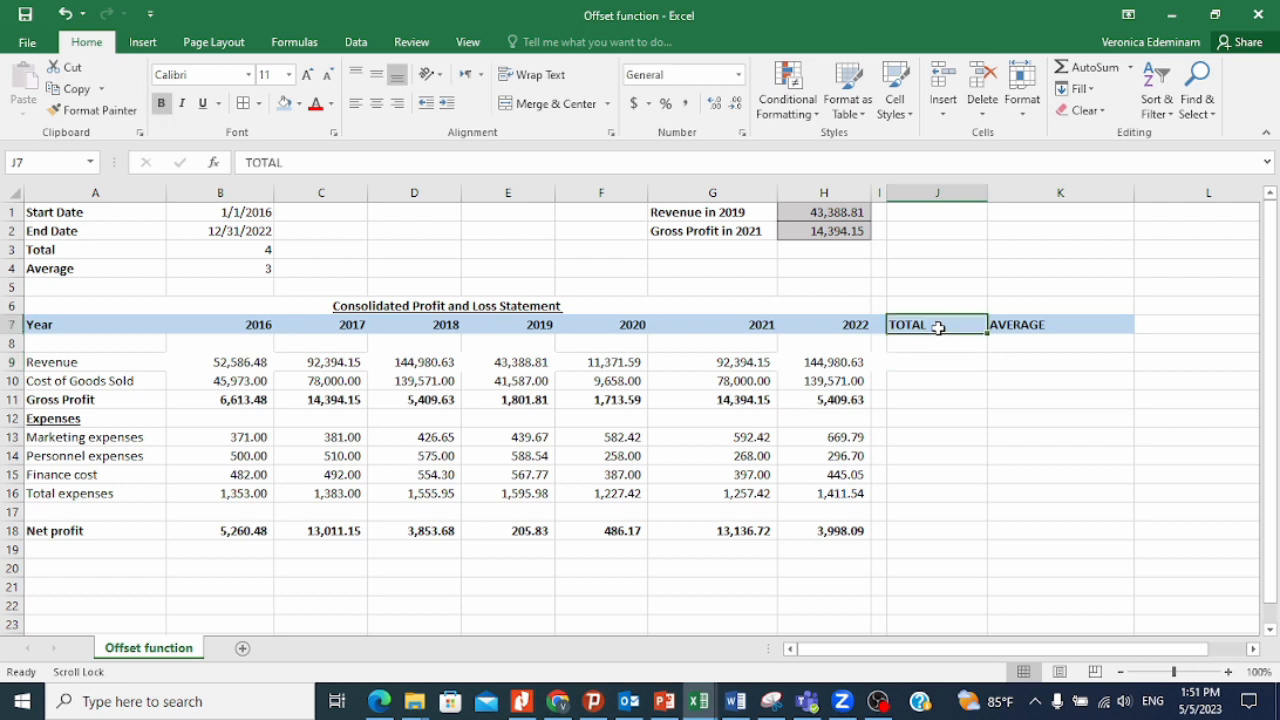
pyautogui.click(940, 358)
pyautogui.moveTo(118, 360); pyautogui.dragTo(112, 499)
# - Begin a formula in cell J9, the TOTAL cell of the Revenue row
pyautogui.click(942, 364)
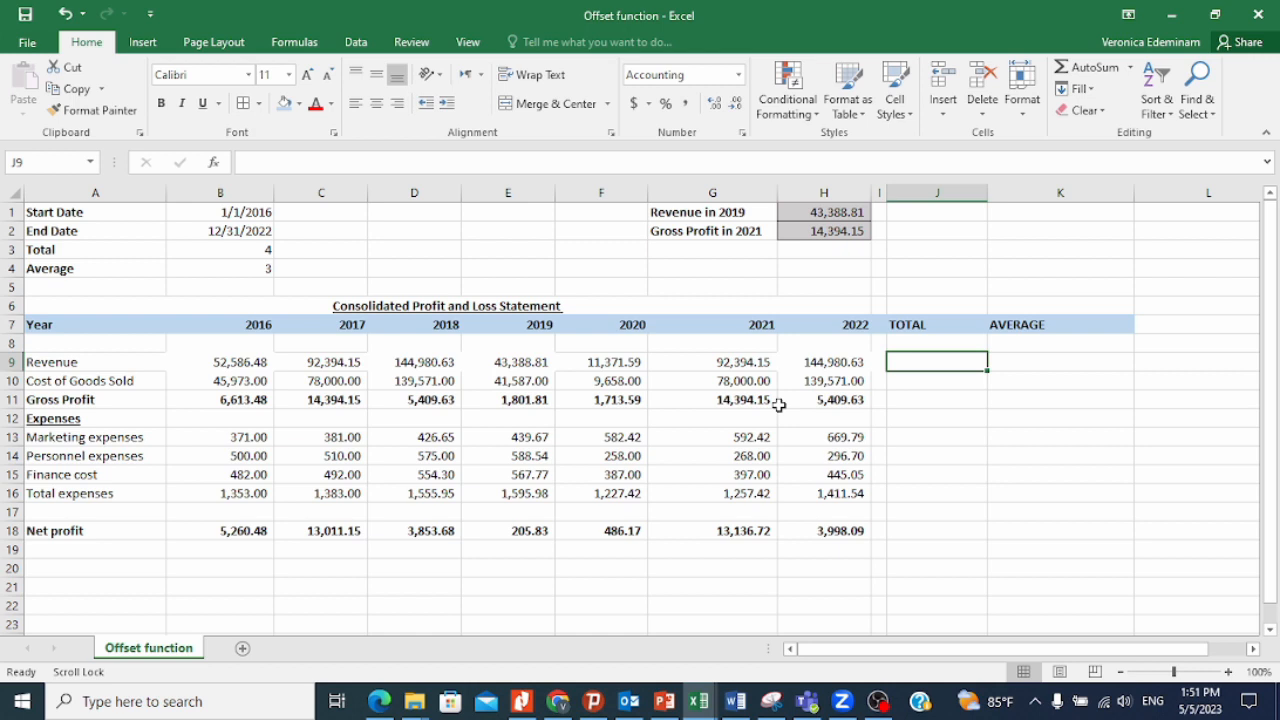
pyautogui.write('=')
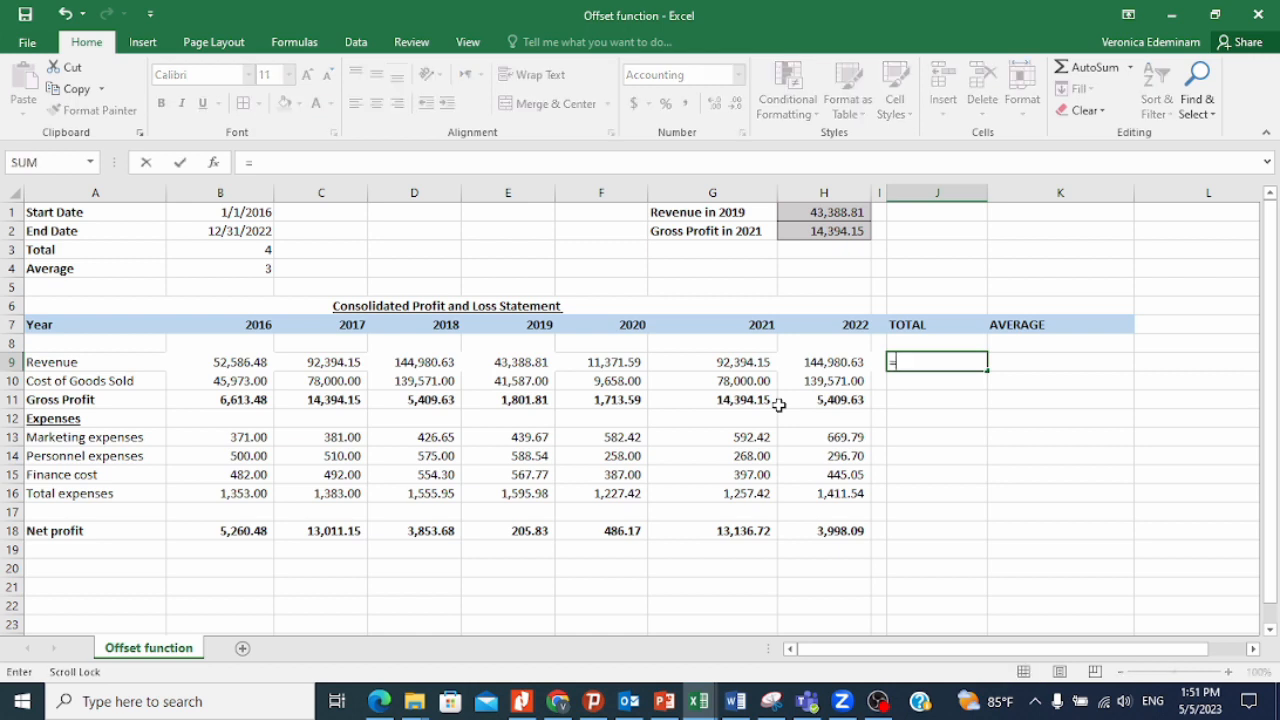
pyautogui.write('of')
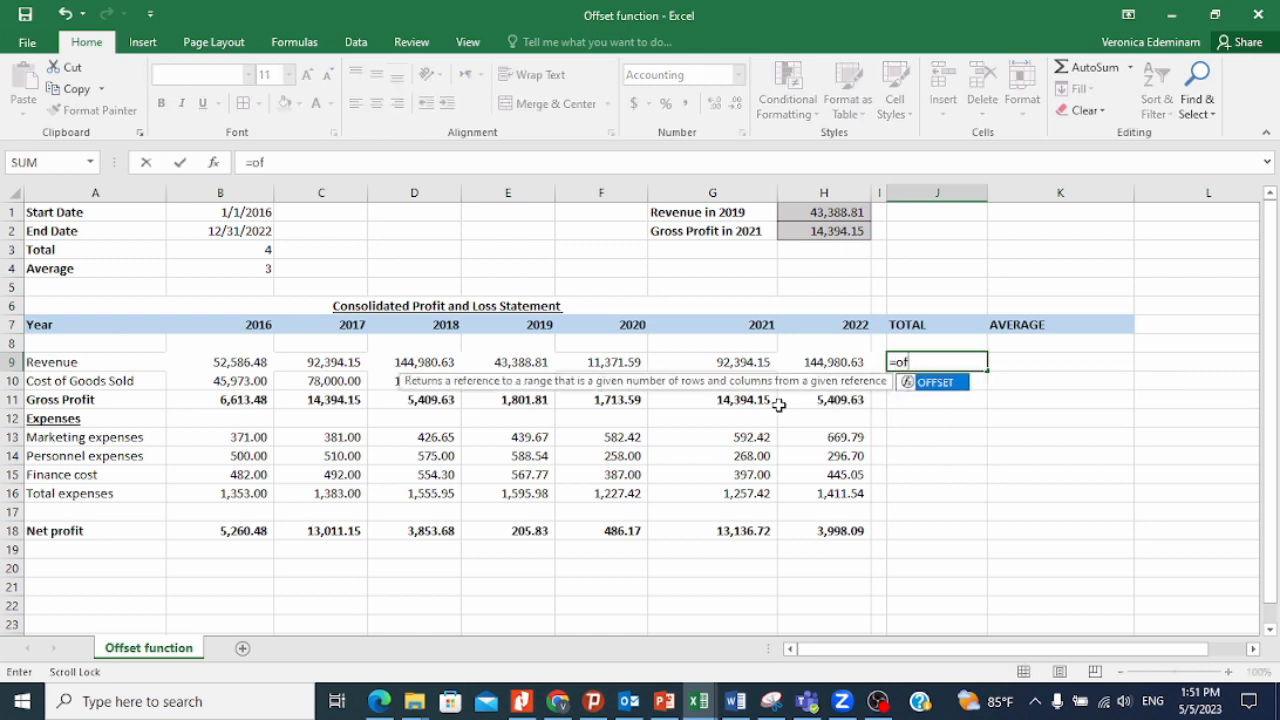
pyautogui.write('fset(')
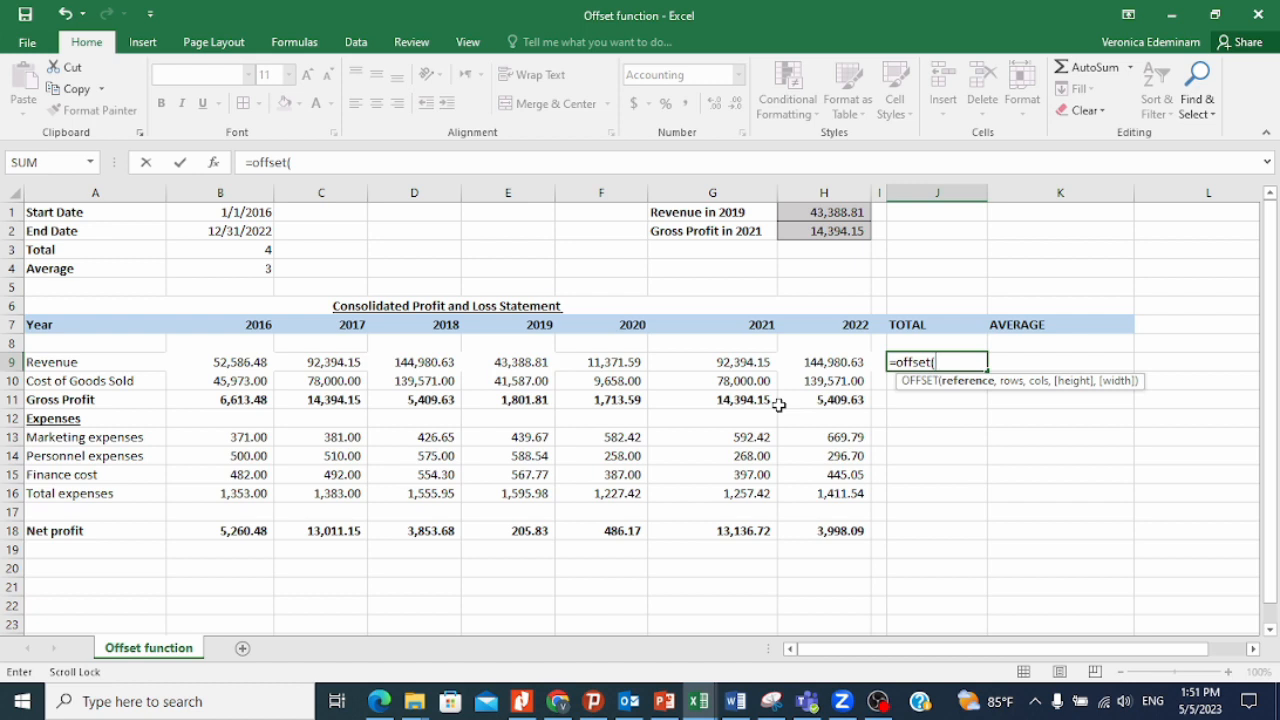
pyautogui.press('BackSpace')
pyautogui.press('BackSpace')
pyautogui.press('BackSpace')
pyautogui.press('BackSpace')
pyautogui.press('BackSpace')
pyautogui.press('BackSpace')
pyautogui.press('BackSpace')
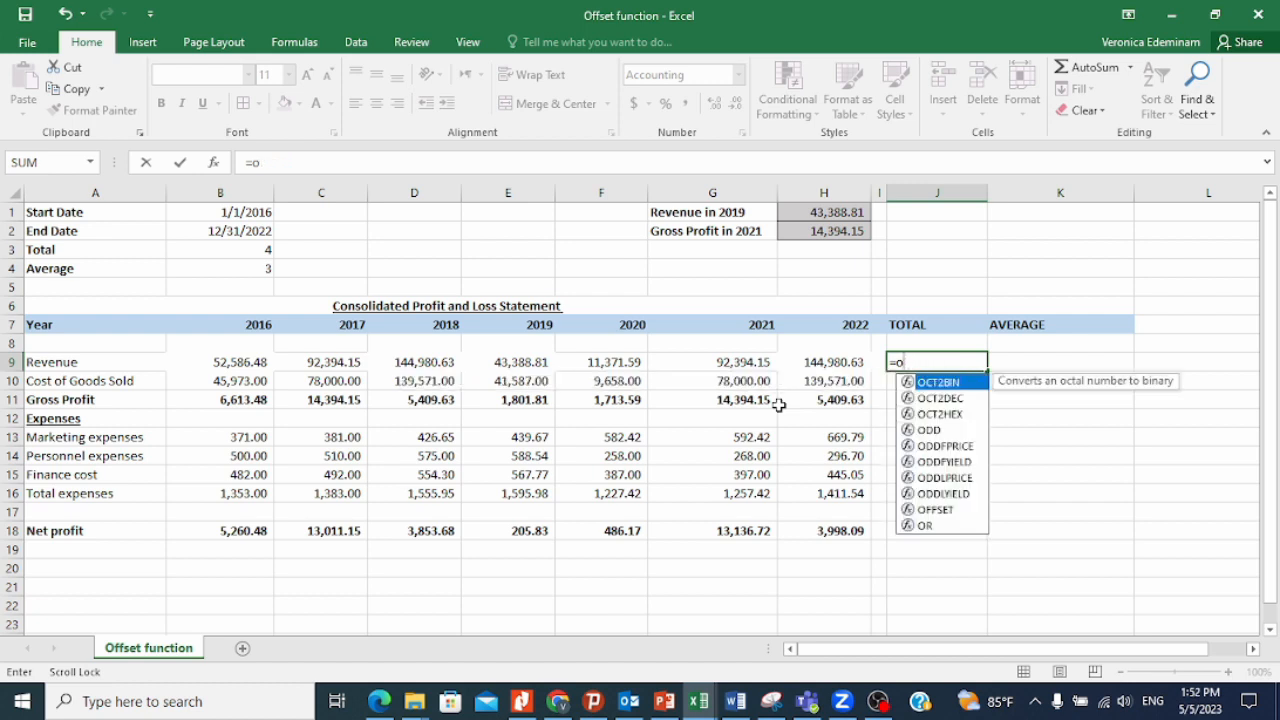
# - Make the J9 formula a SUM whose range starts at B9, leaving the range's end point open after the colon
pyautogui.write('sum')
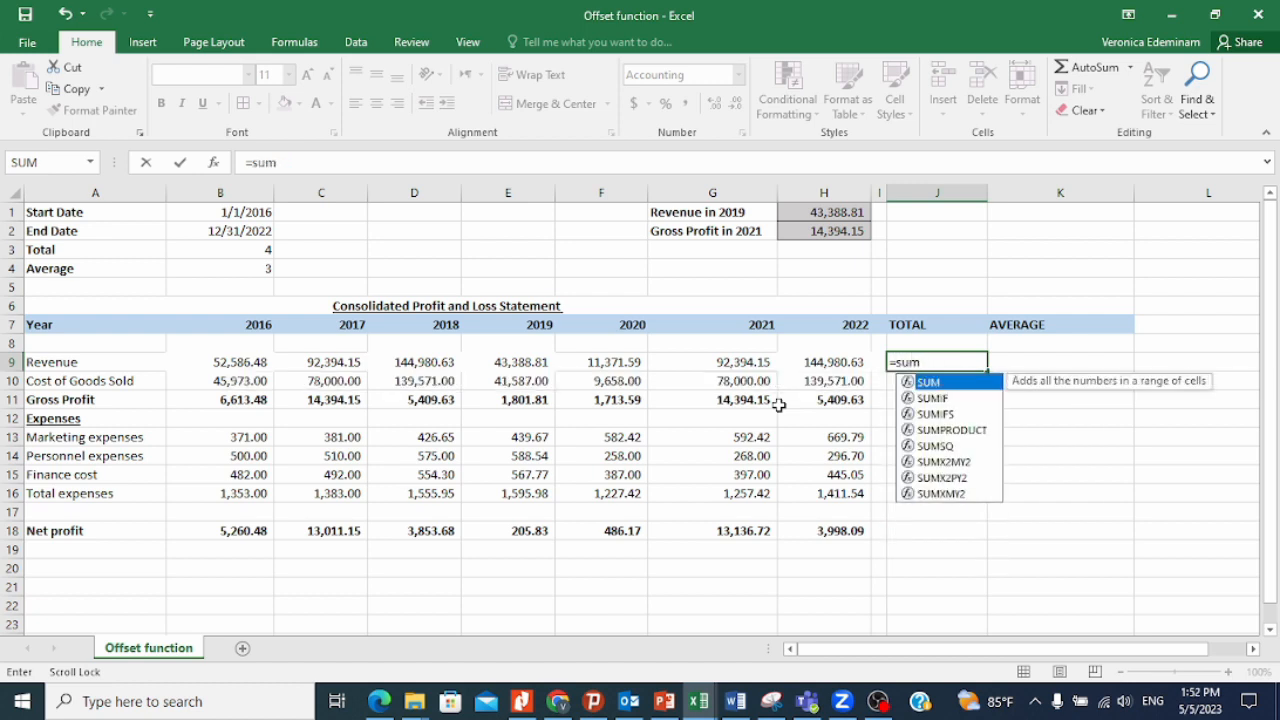
pyautogui.write('(')
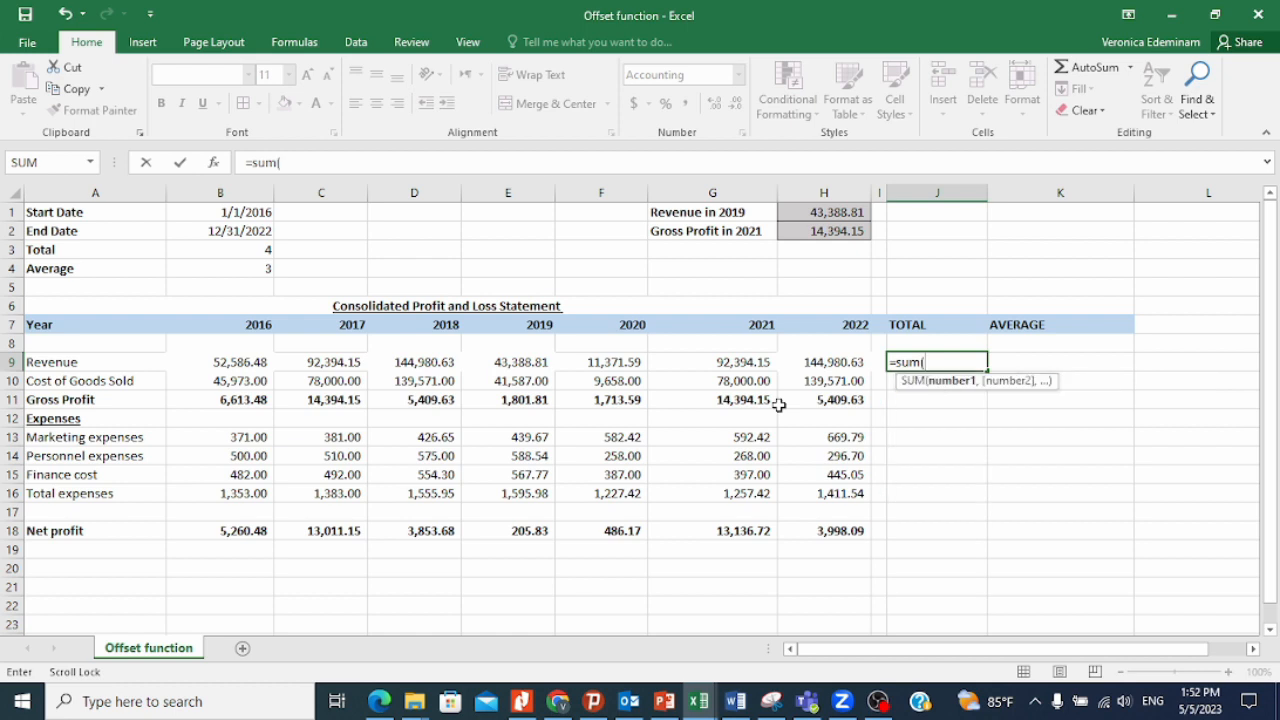
pyautogui.click(240, 358)
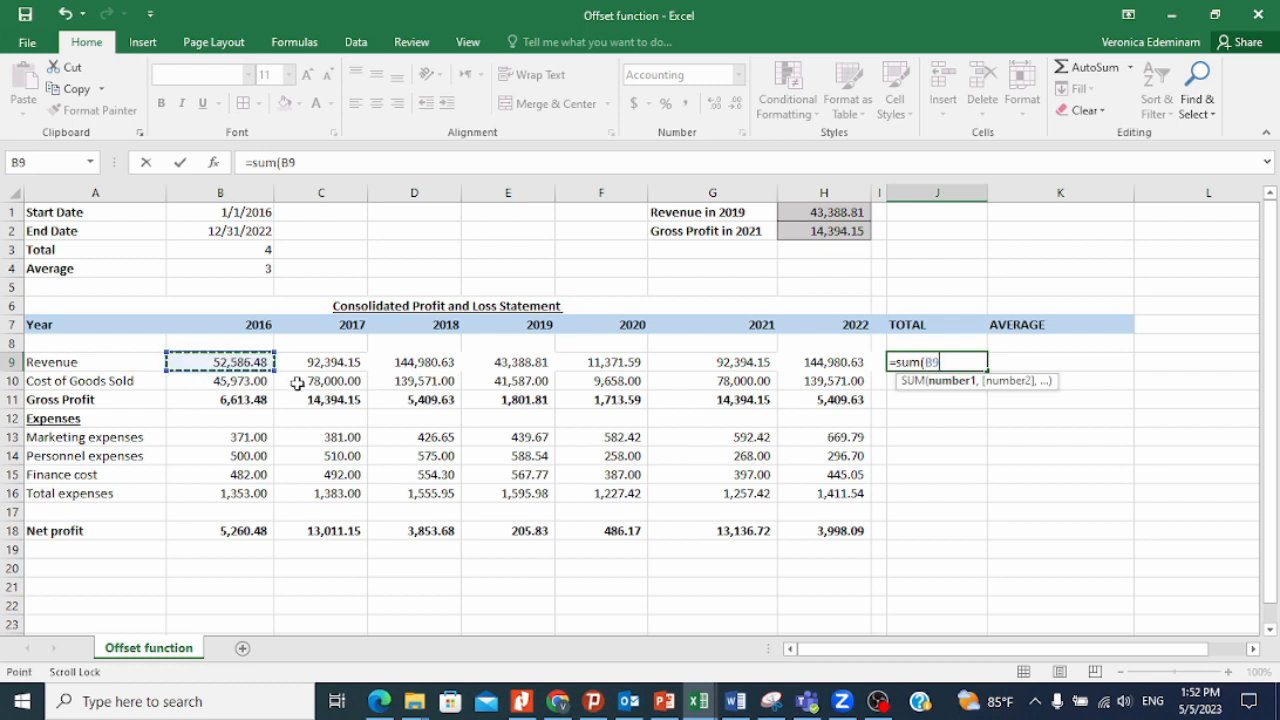
pyautogui.press('F8')
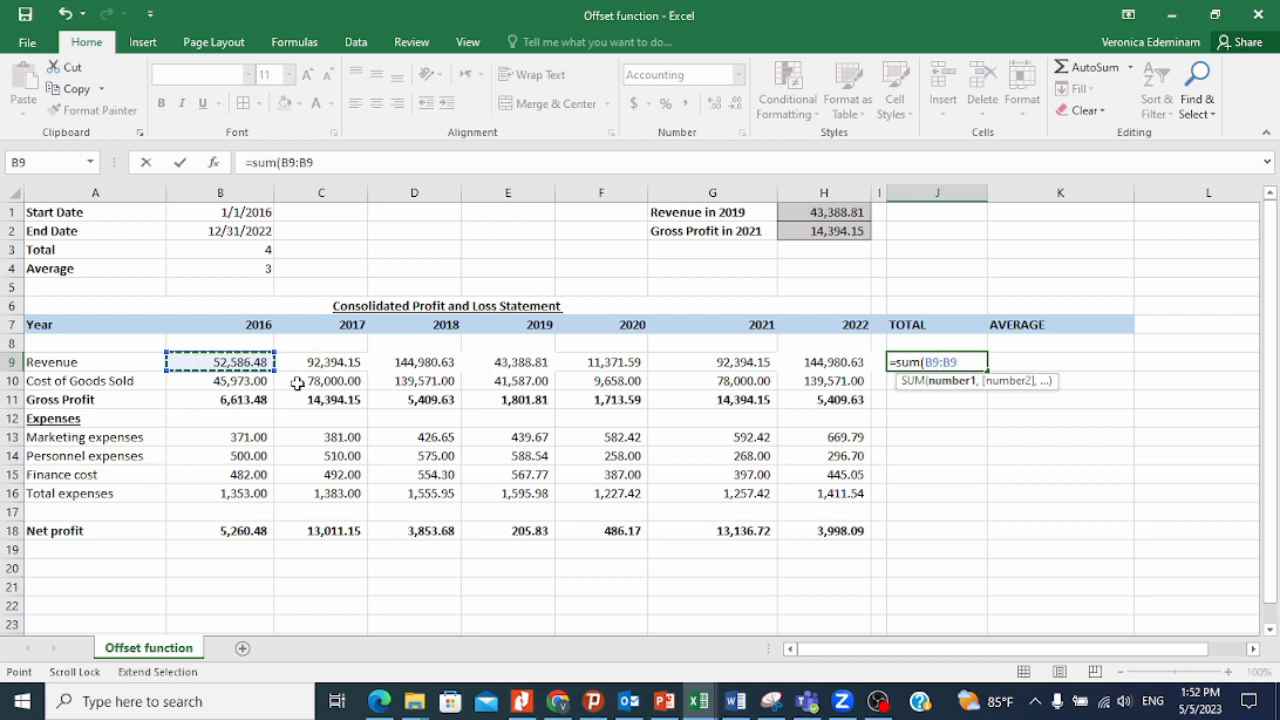
pyautogui.press('BackSpace')
pyautogui.press('BackSpace')
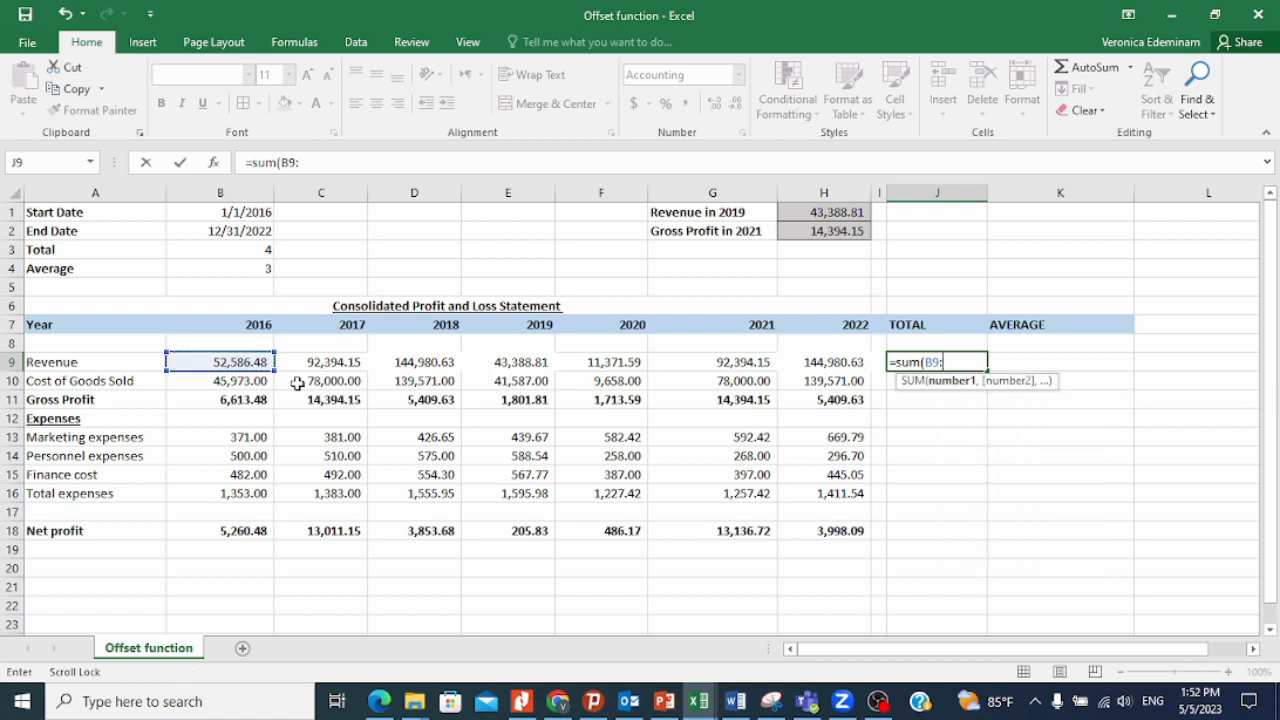
# - End the SUM range in J9 with OFFSET to complete the formula as =SUM(B9:OFFSET(B9,0,$B$3))
pyautogui.write('offer')
pyautogui.press('BackSpace')
pyautogui.press('BackSpace')
pyautogui.write('se')
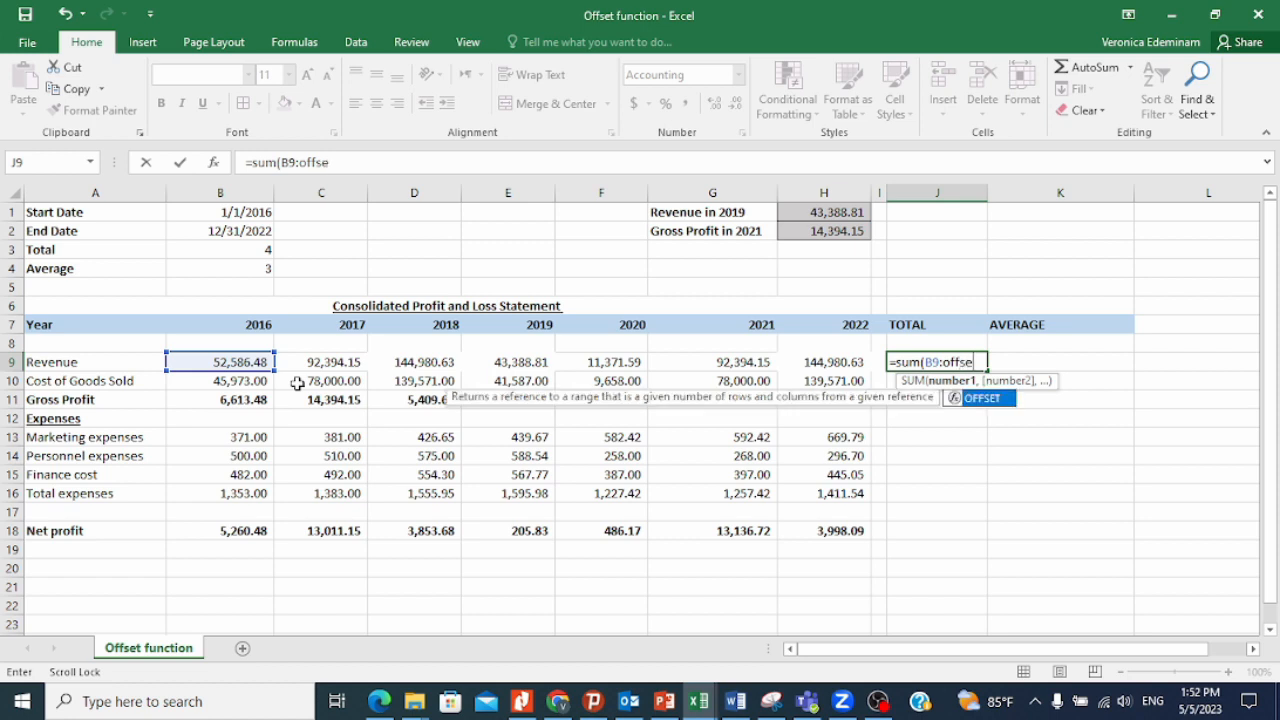
pyautogui.write('t(')
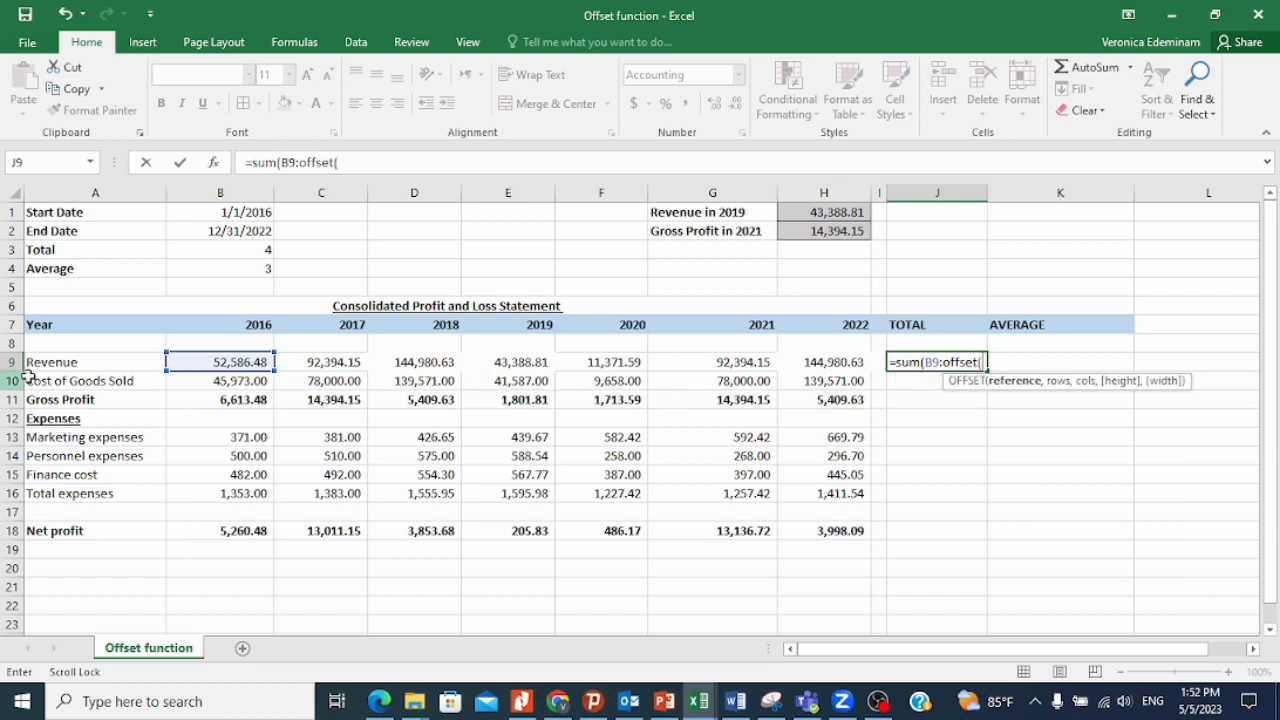
pyautogui.click(218, 360)
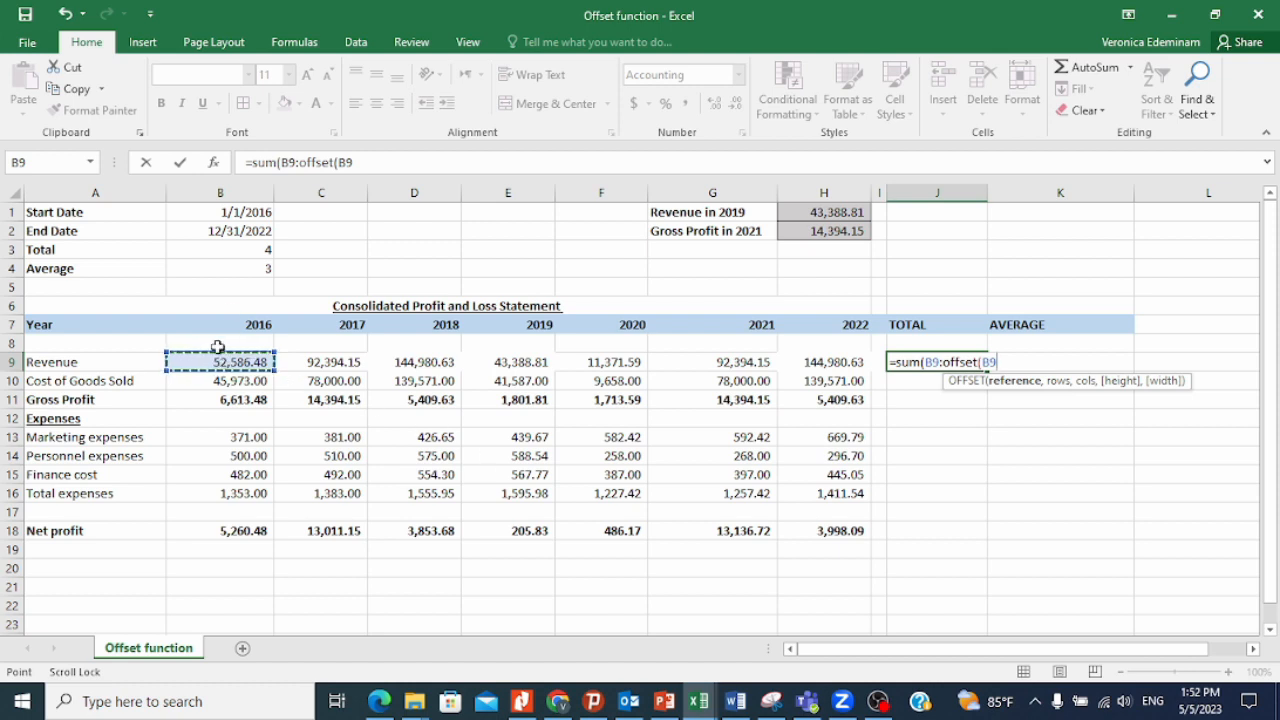
pyautogui.write(',')
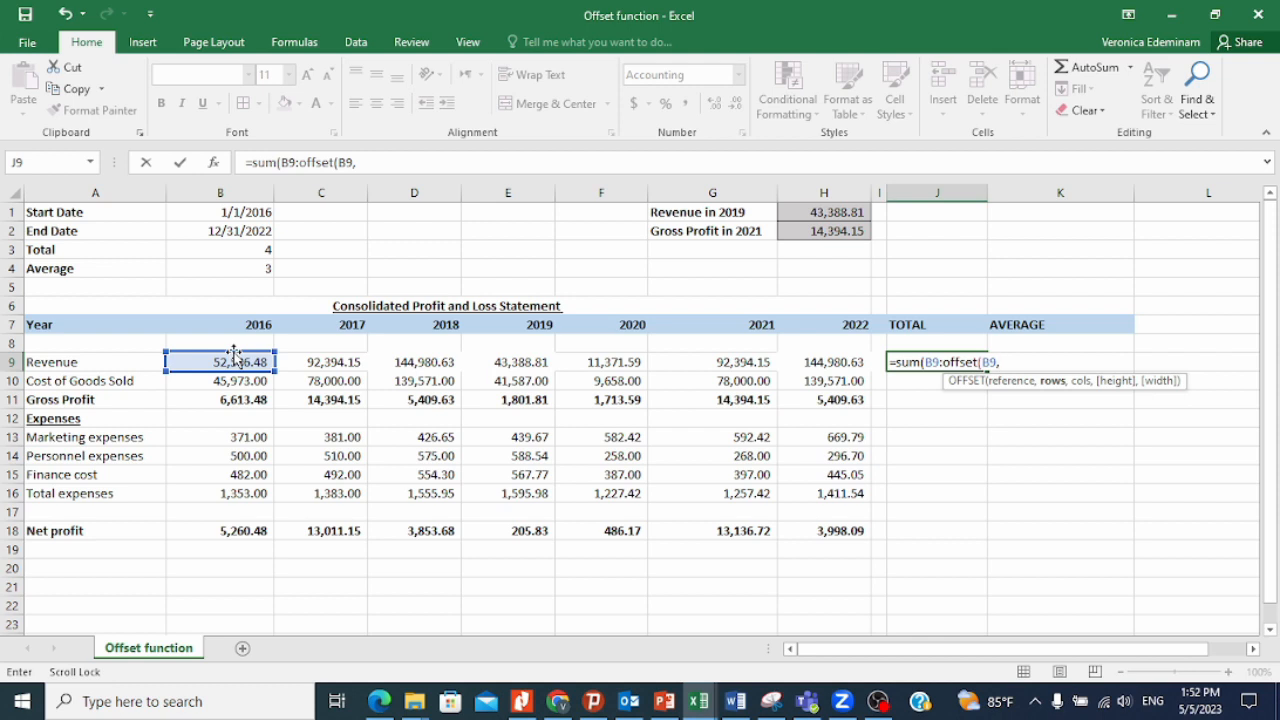
pyautogui.write('0,')
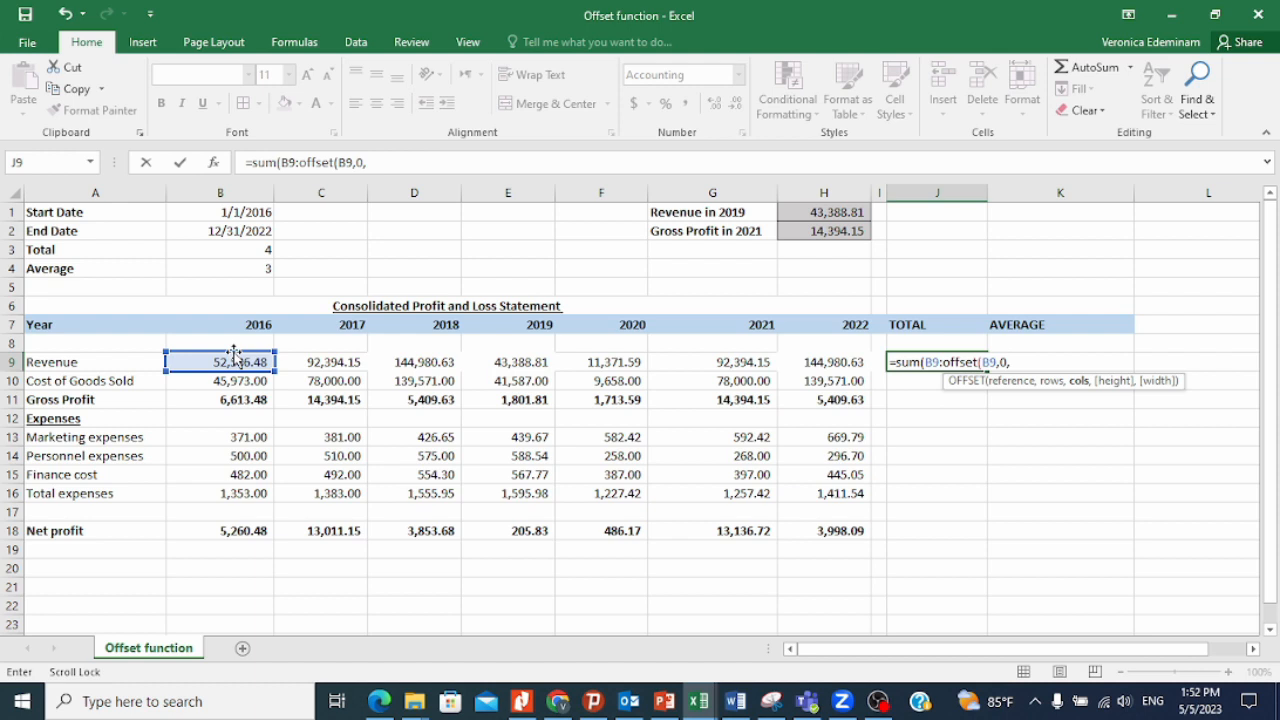
pyautogui.click(257, 251)
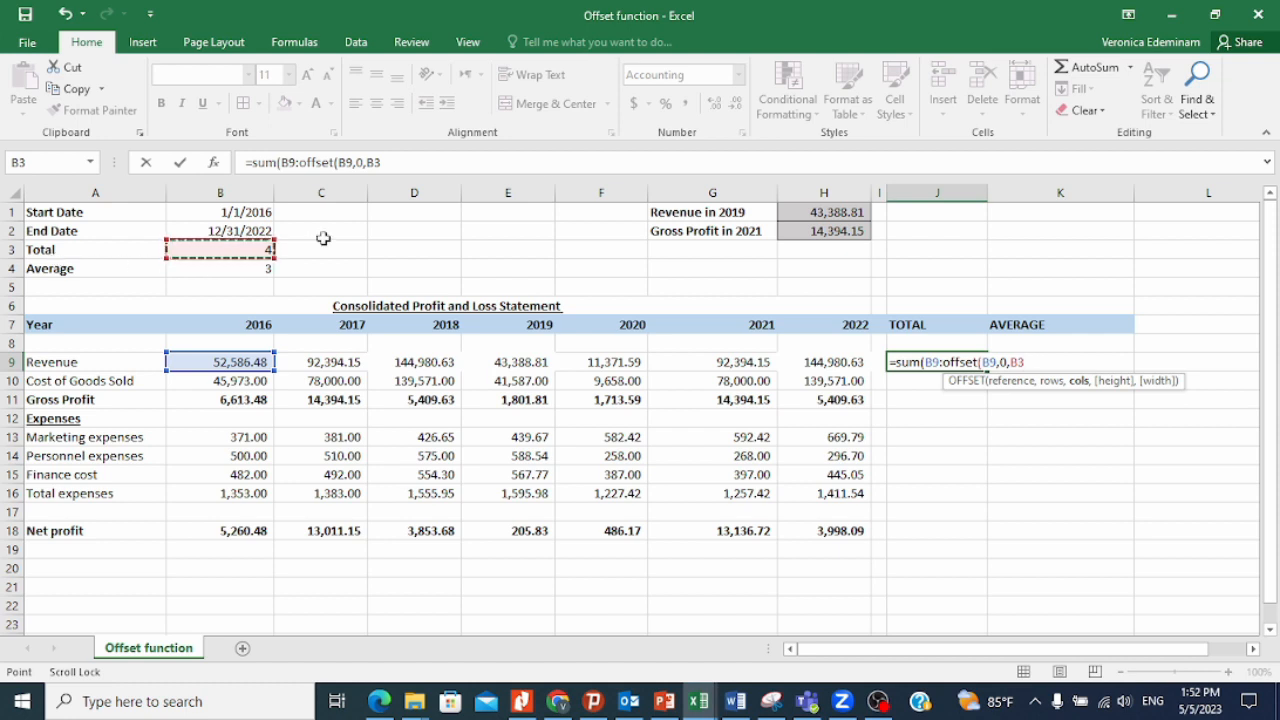
pyautogui.press('F4')
pyautogui.write('))')
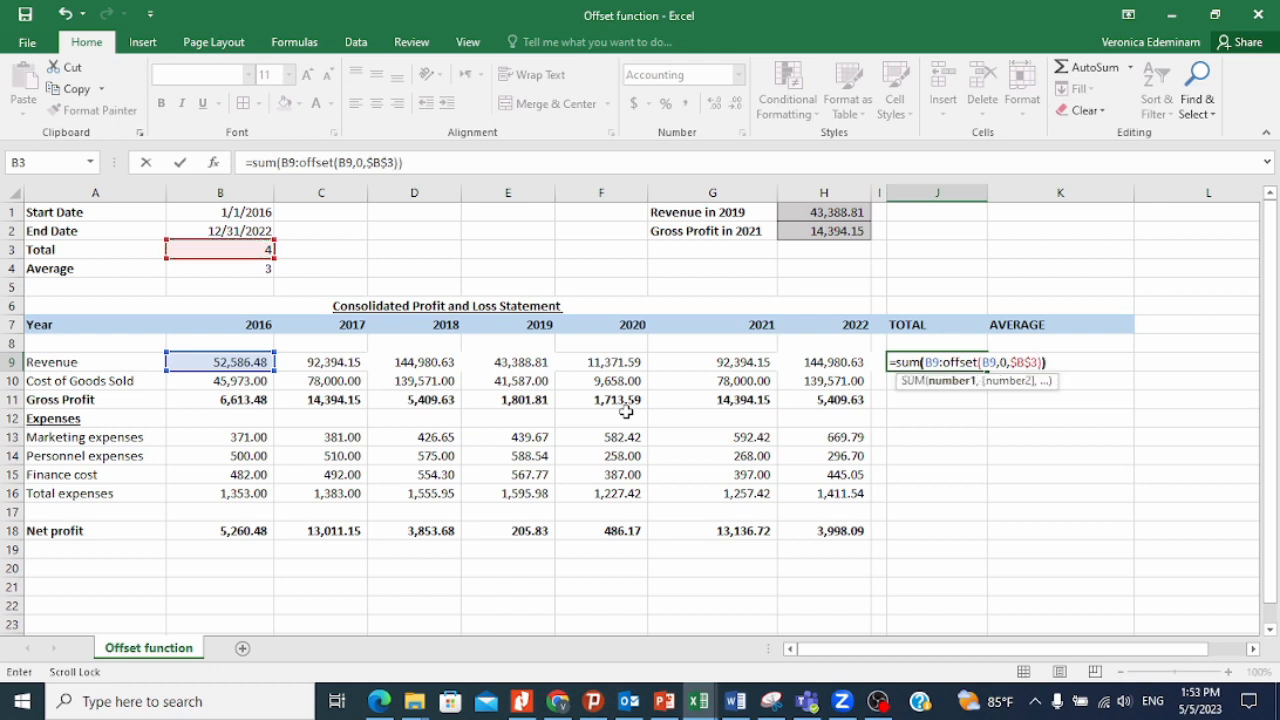
pyautogui.press('Return')
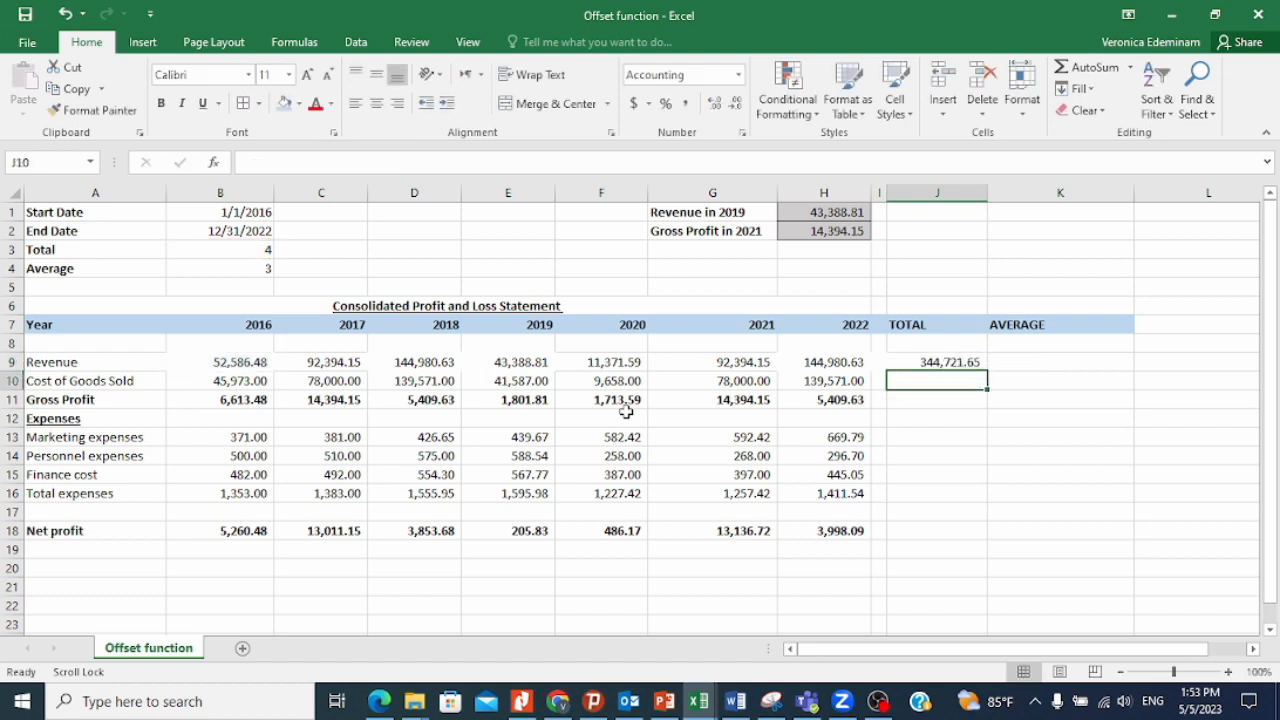
# - Check the Revenue total in J9 against the sum of the 2016 to 2020 figures in B9:F9
pyautogui.click(968, 364)
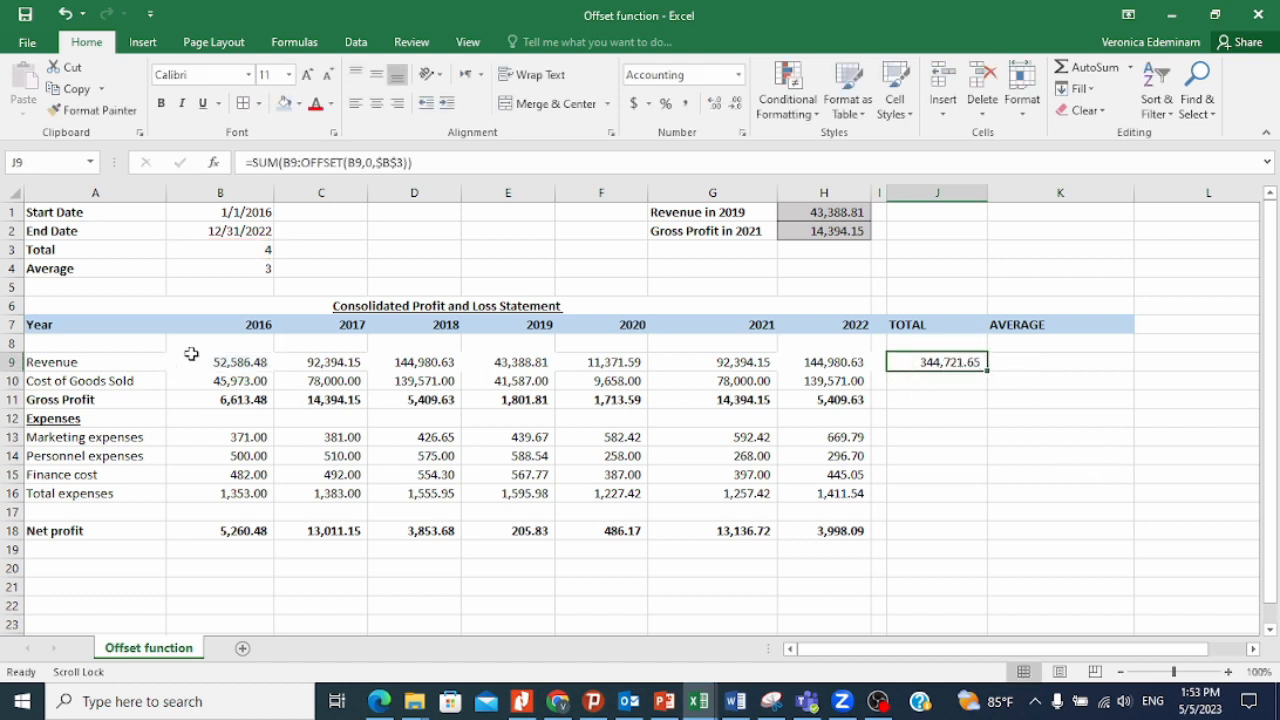
pyautogui.moveTo(234, 363); pyautogui.dragTo(560, 362)
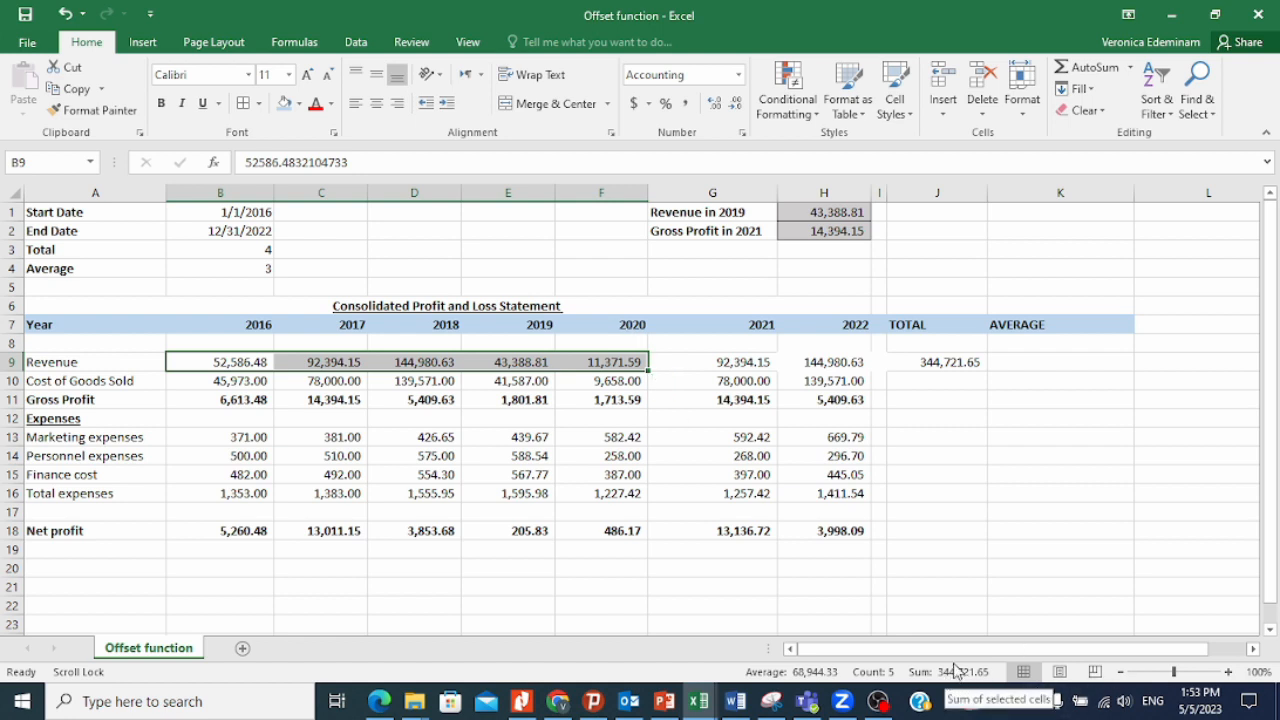
# - Fill the J9 total formula down the TOTAL column to the Net profit row, J18
pyautogui.click(958, 362)
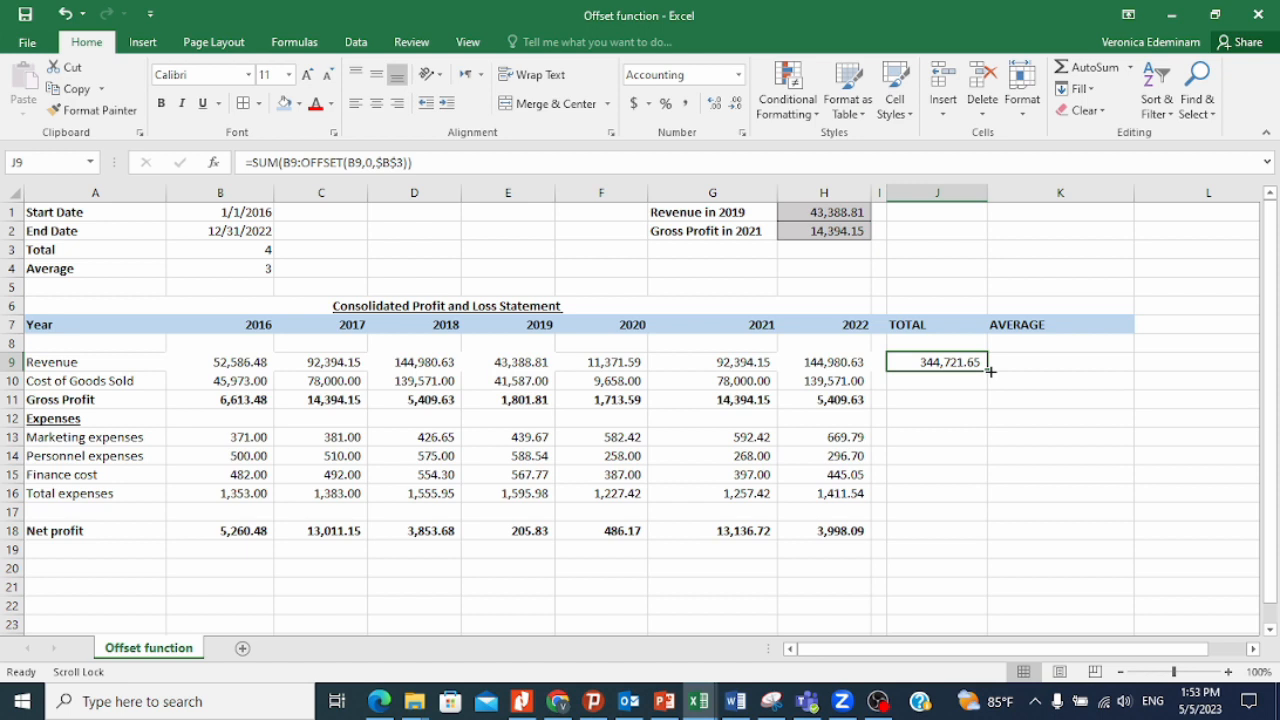
pyautogui.moveTo(989, 371); pyautogui.dragTo(966, 531)
pyautogui.click(935, 420)
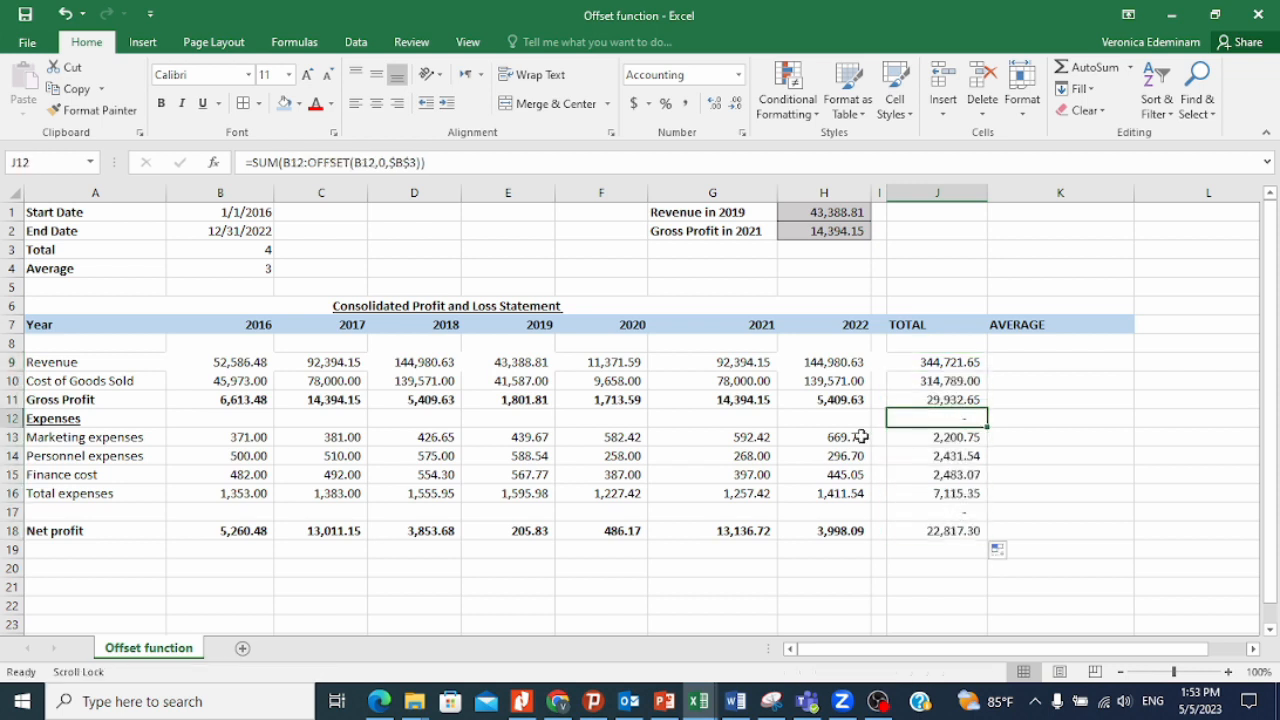
# - Review the filled totals against their line items, from Cost of Goods Sold and Gross Profit to Marketing and Personnel expenses
pyautogui.moveTo(952, 381); pyautogui.dragTo(956, 401)
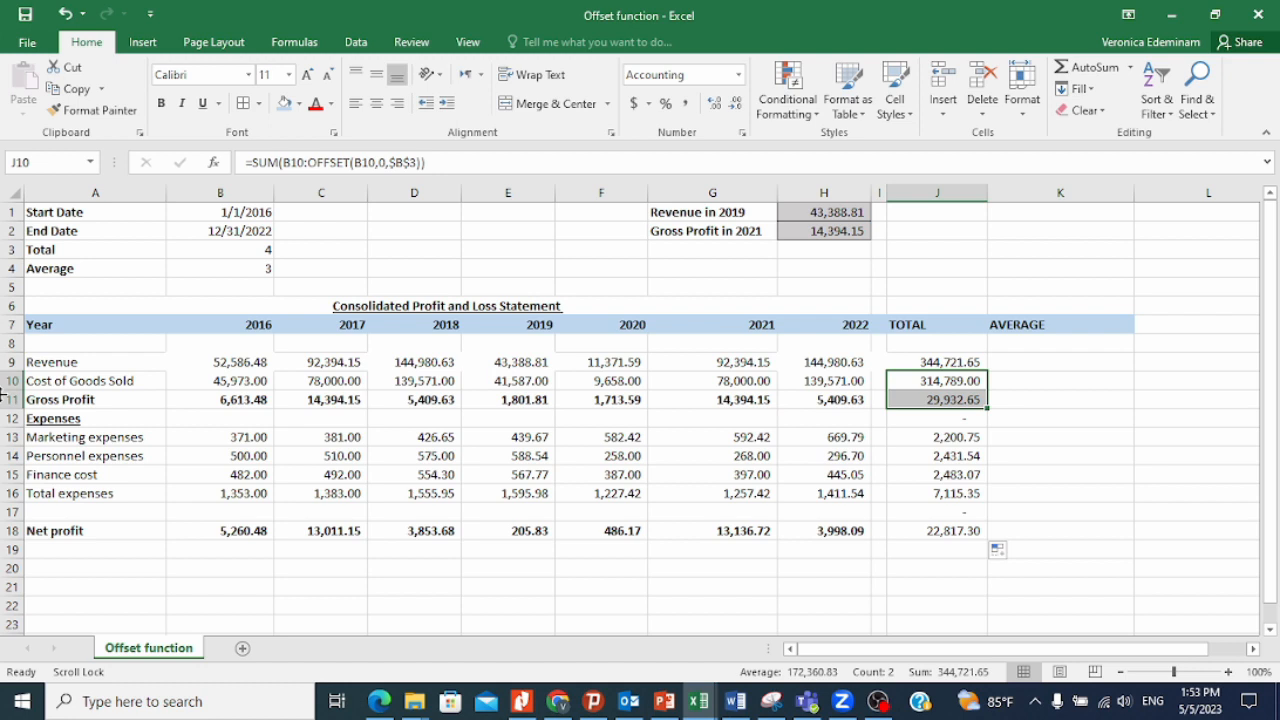
pyautogui.click(64, 383)
pyautogui.click(112, 404)
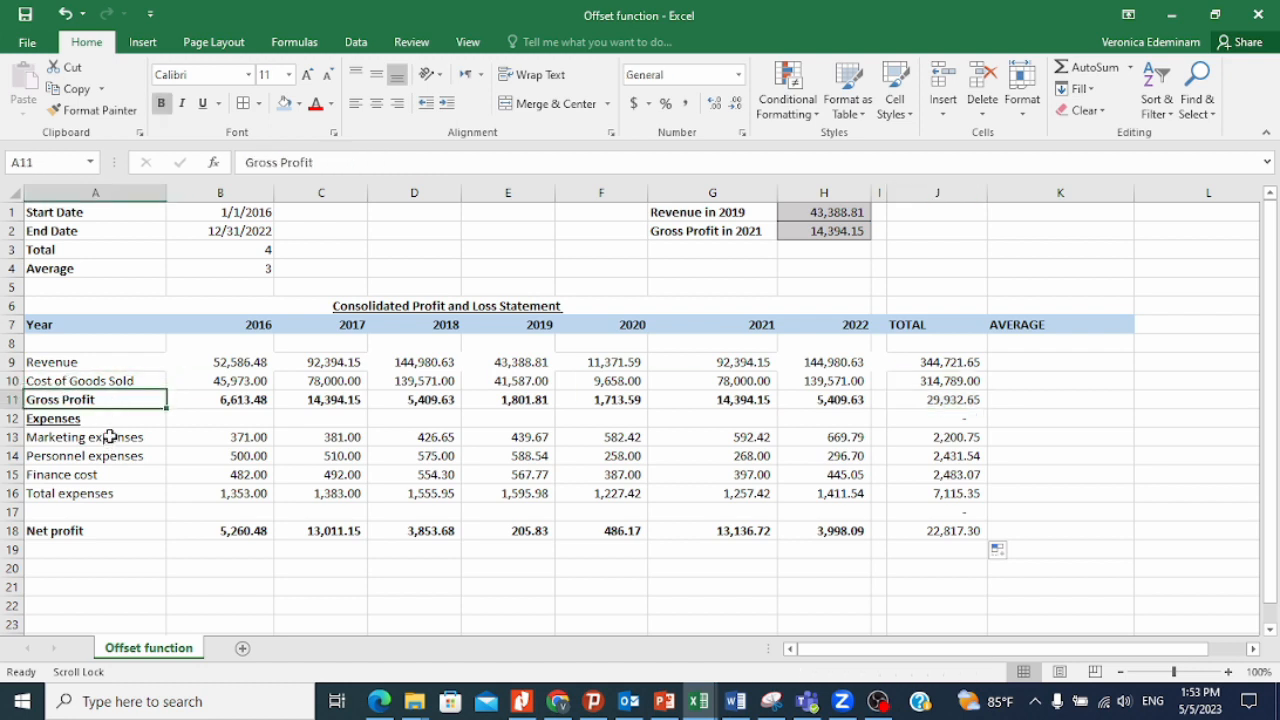
pyautogui.click(110, 438)
pyautogui.click(120, 457)
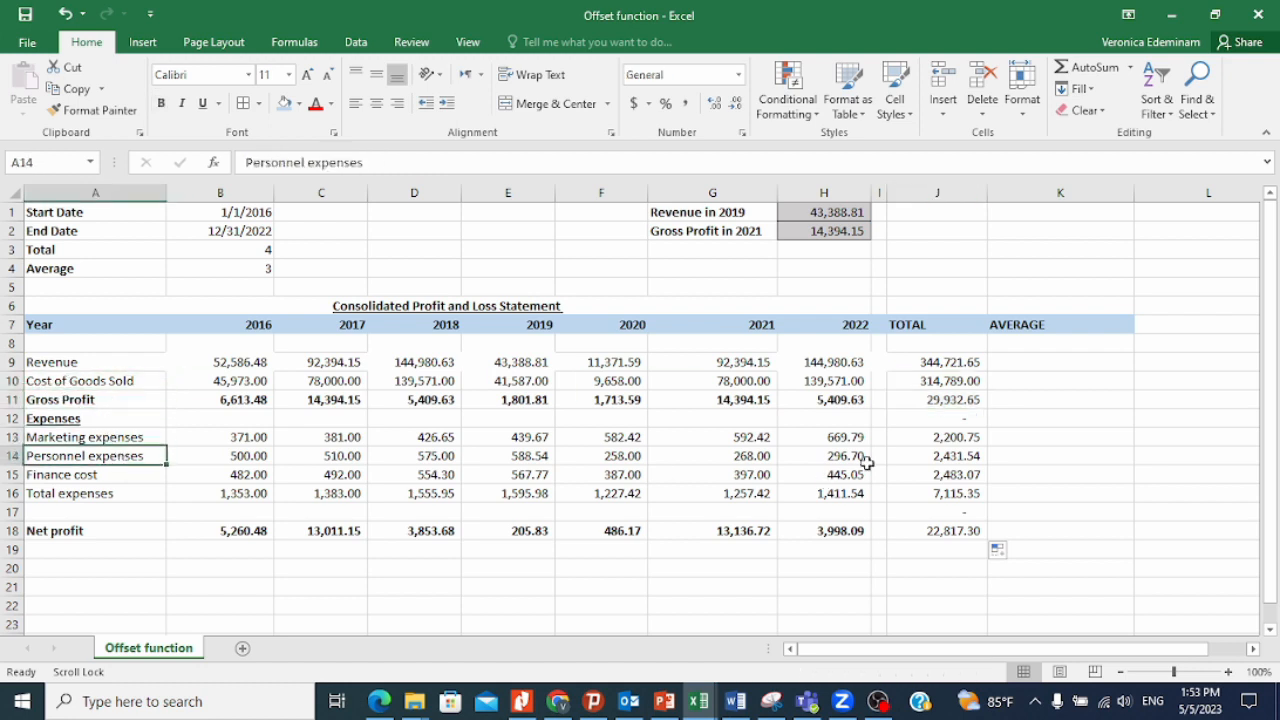
pyautogui.click(910, 440)
# - Begin an AVERAGE formula in K9, the AVERAGE cell of the Revenue row, with its range starting at B9
pyautogui.click(1024, 364)
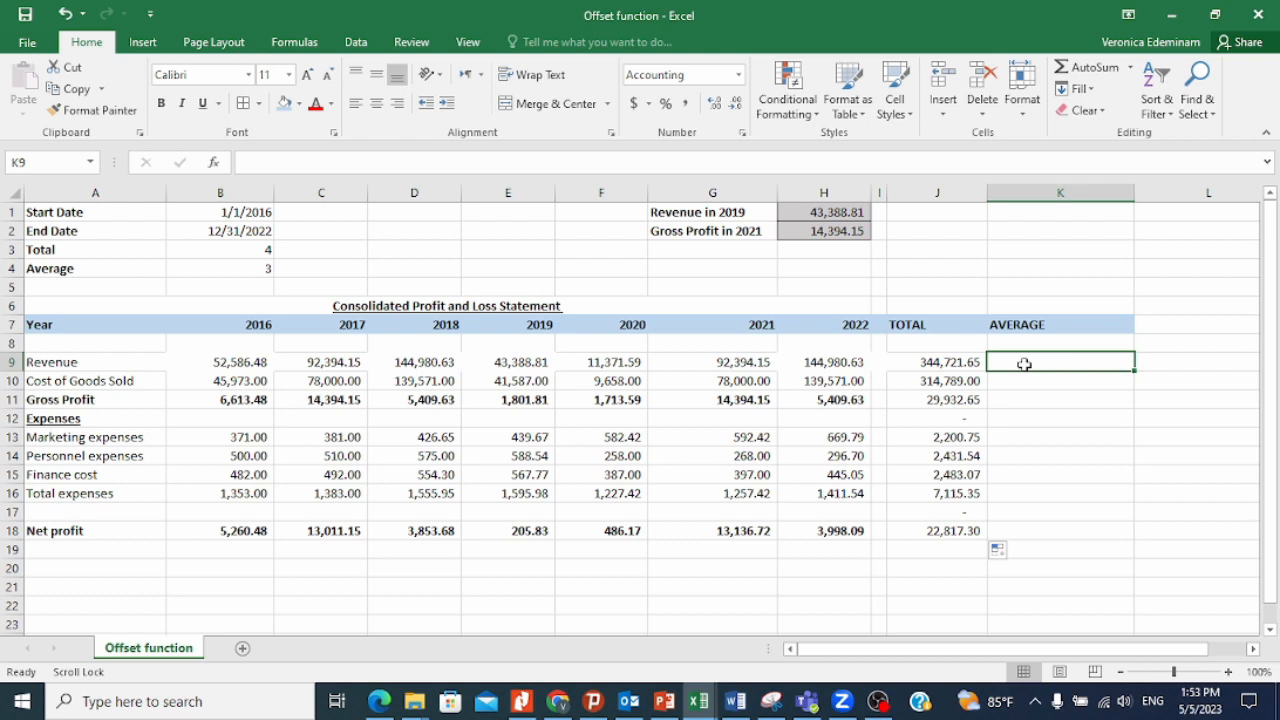
pyautogui.write('=')
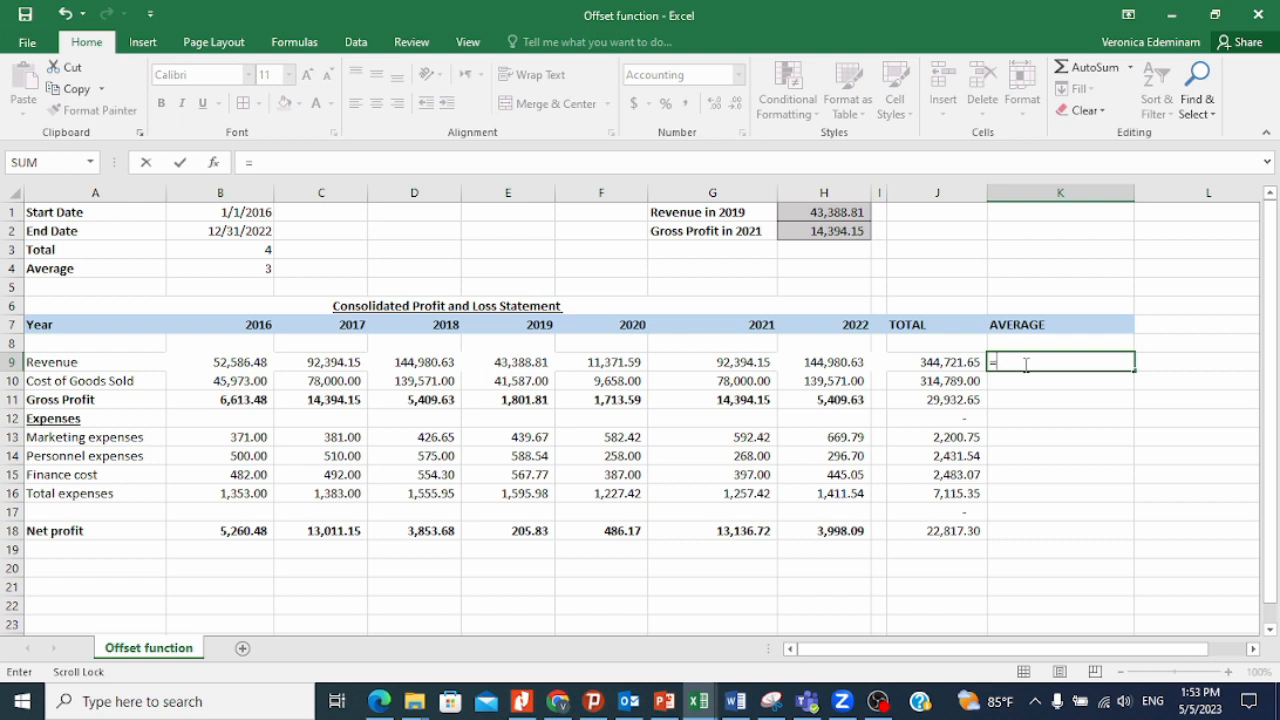
pyautogui.write('average')
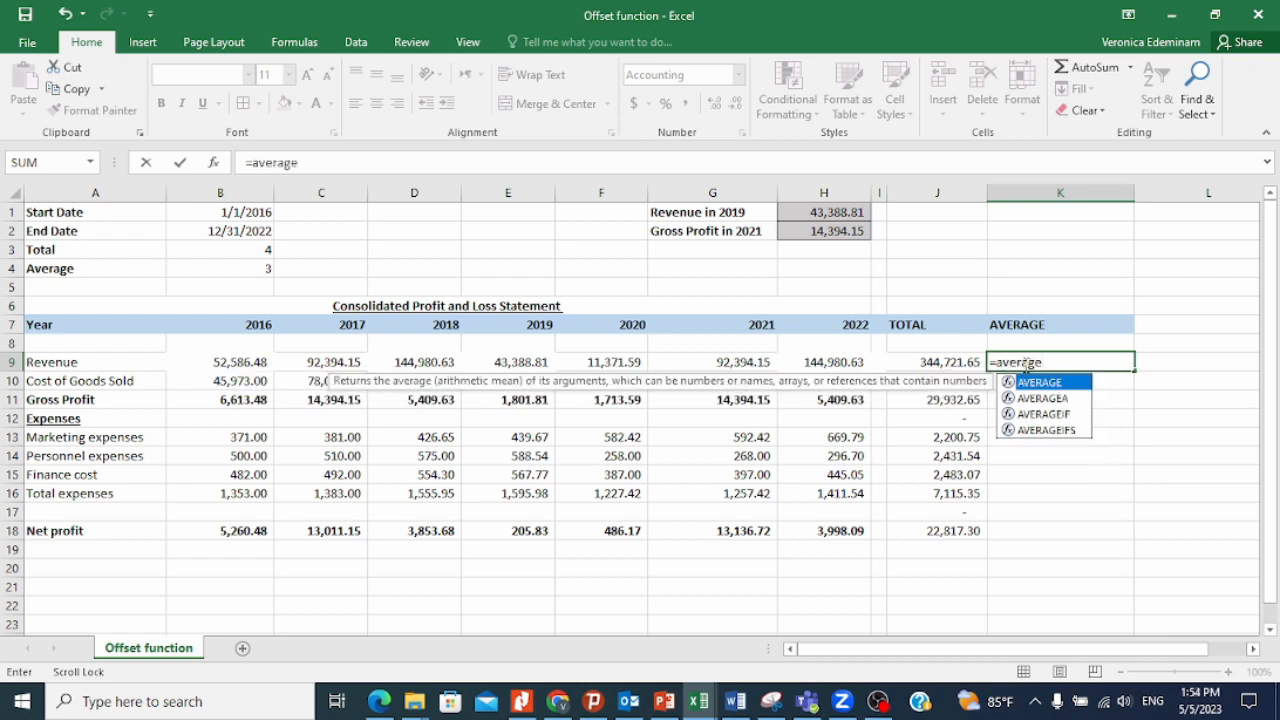
pyautogui.write('(')
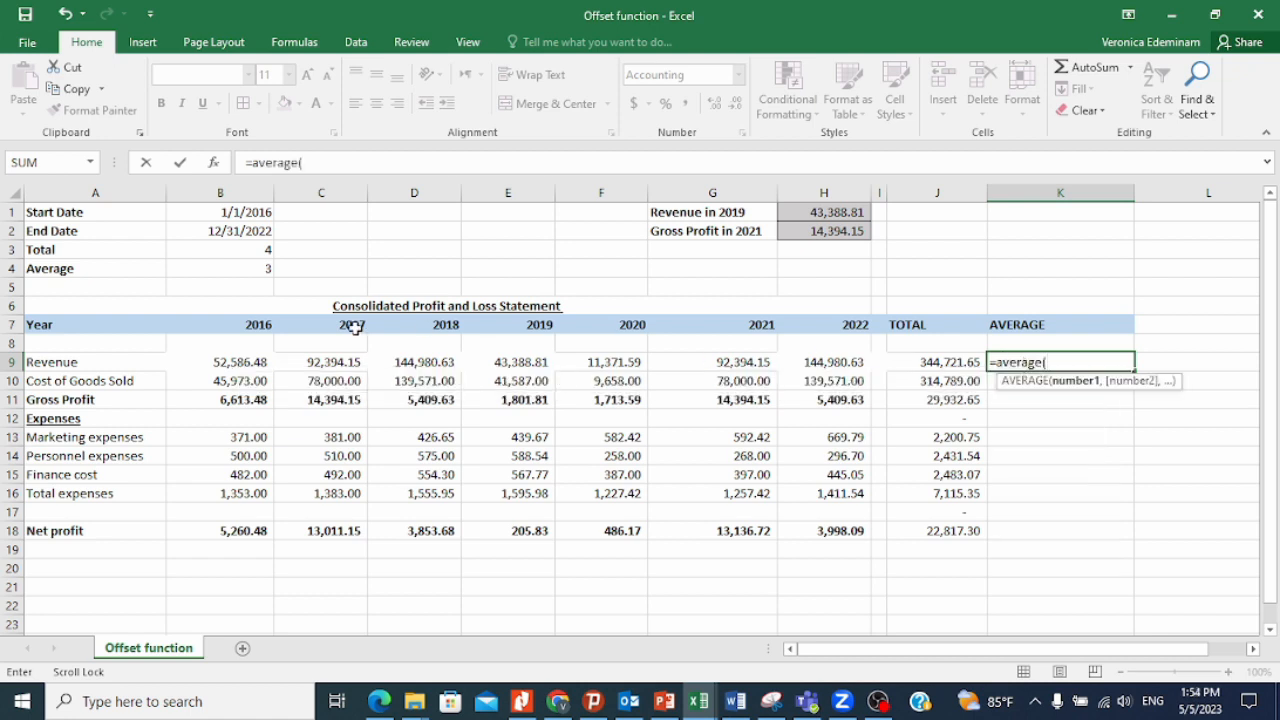
pyautogui.click(202, 362)
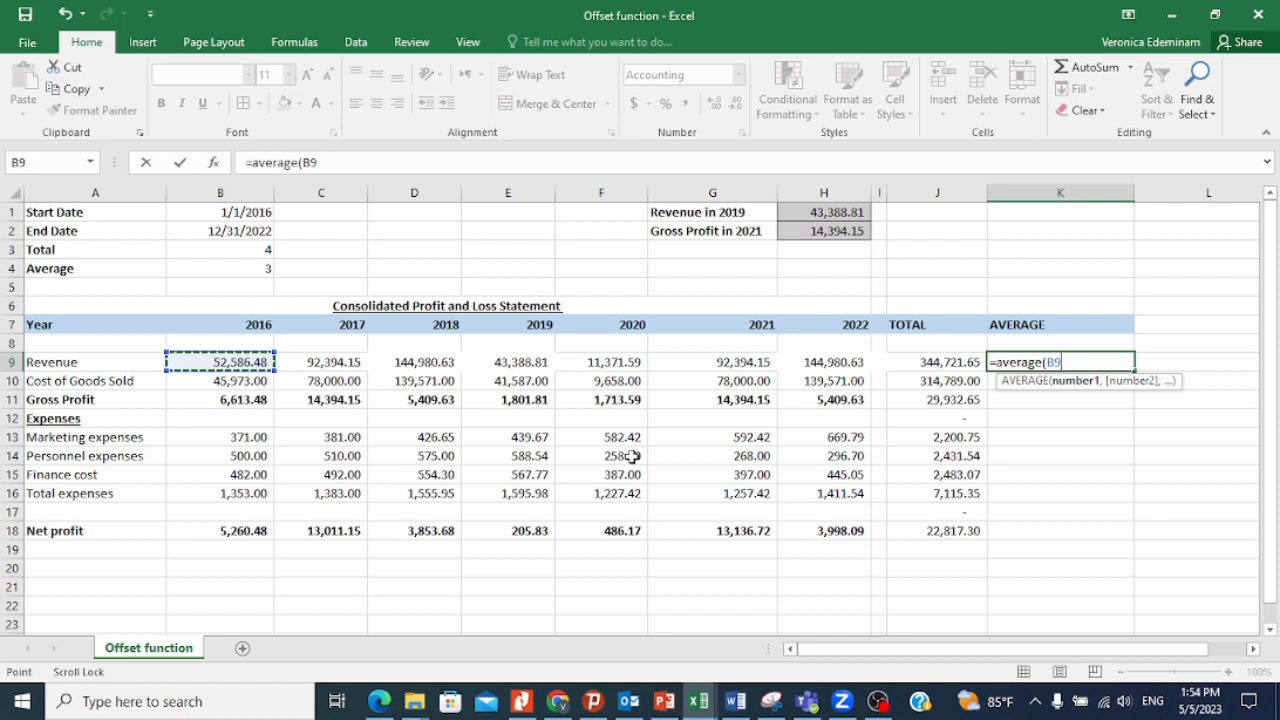
pyautogui.press('F8')
pyautogui.press('BackSpace')
pyautogui.press('BackSpace')
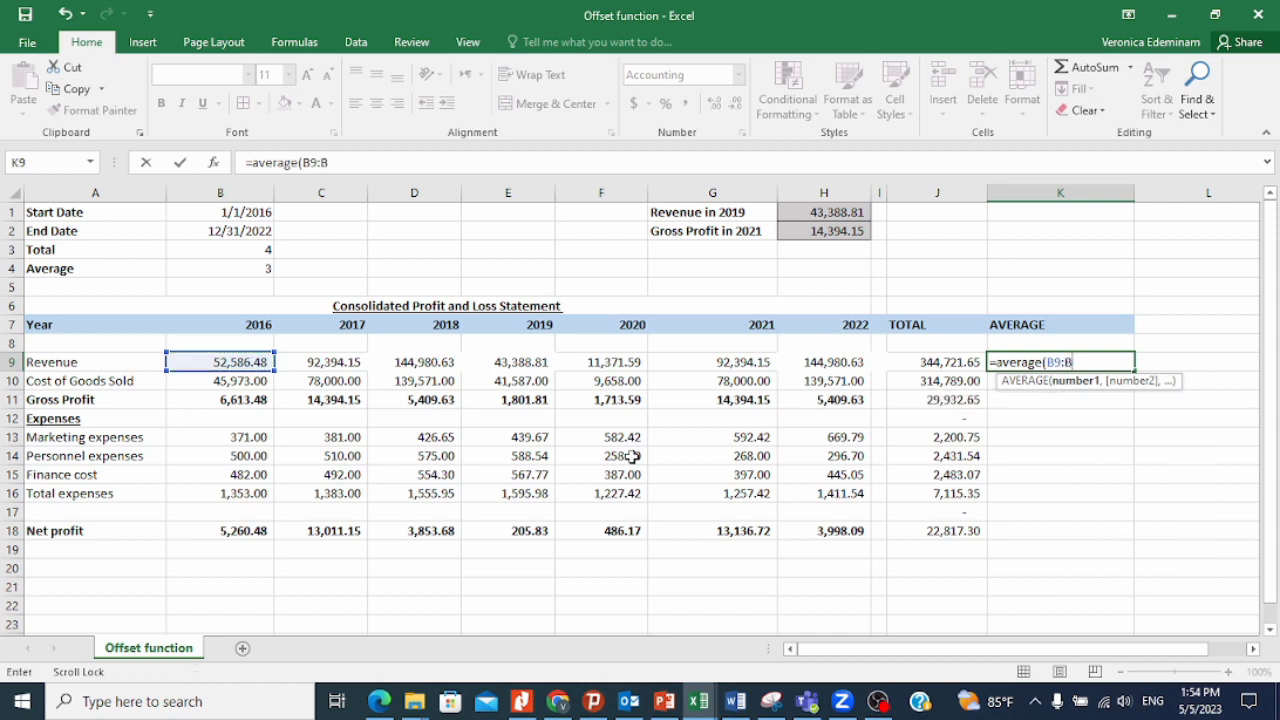
# - End the range in K9 with OFFSET to complete the formula as =AVERAGE(B9:OFFSET(B9,0,$B$4))
pyautogui.write('offse')
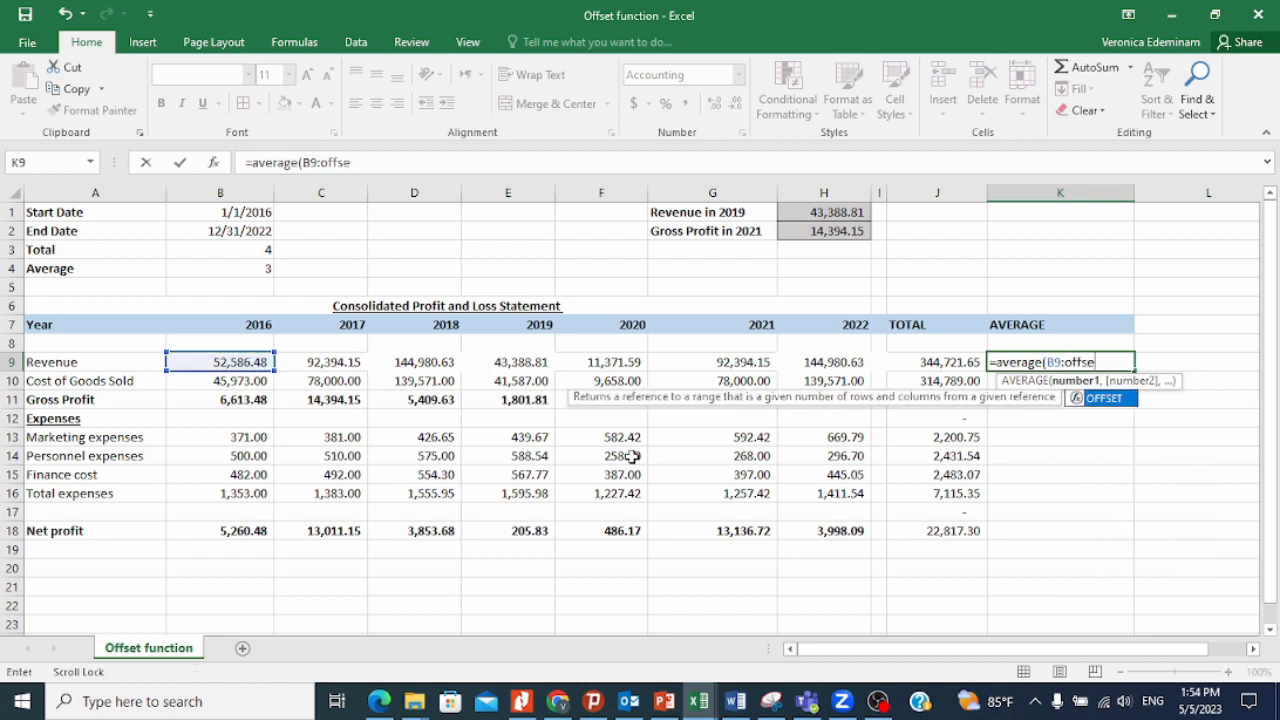
pyautogui.write('t(')
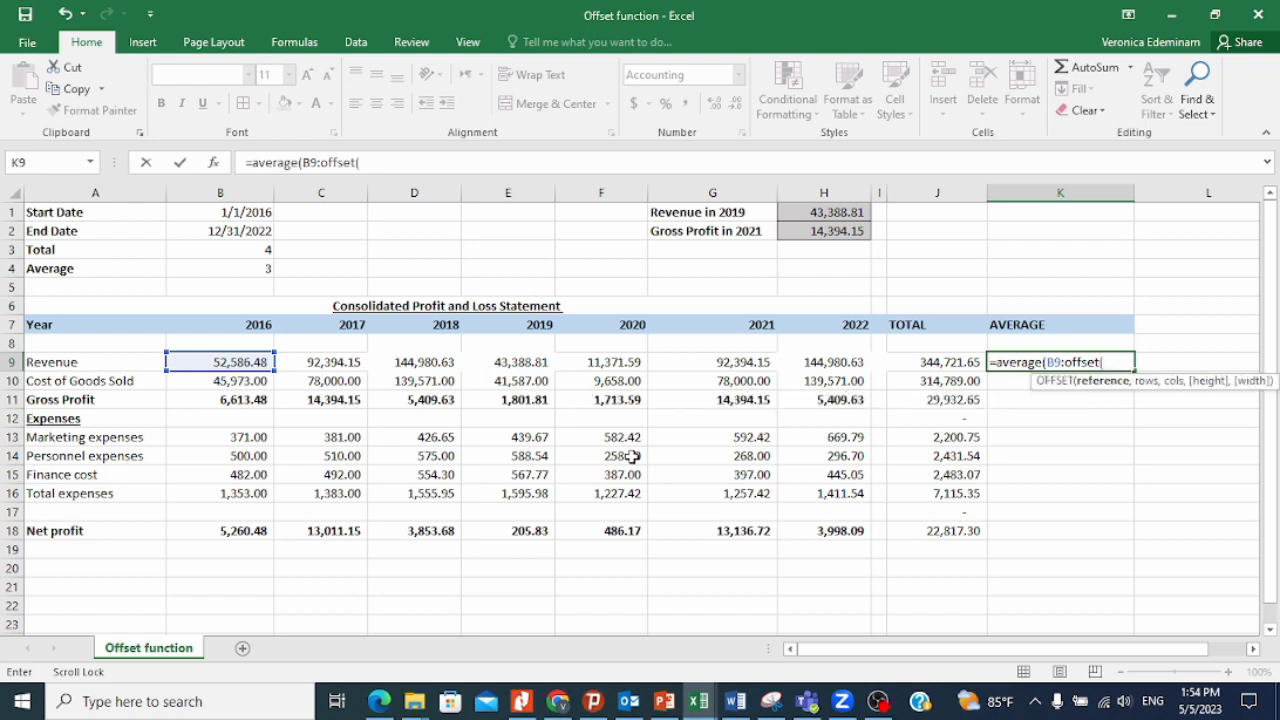
pyautogui.click(232, 362)
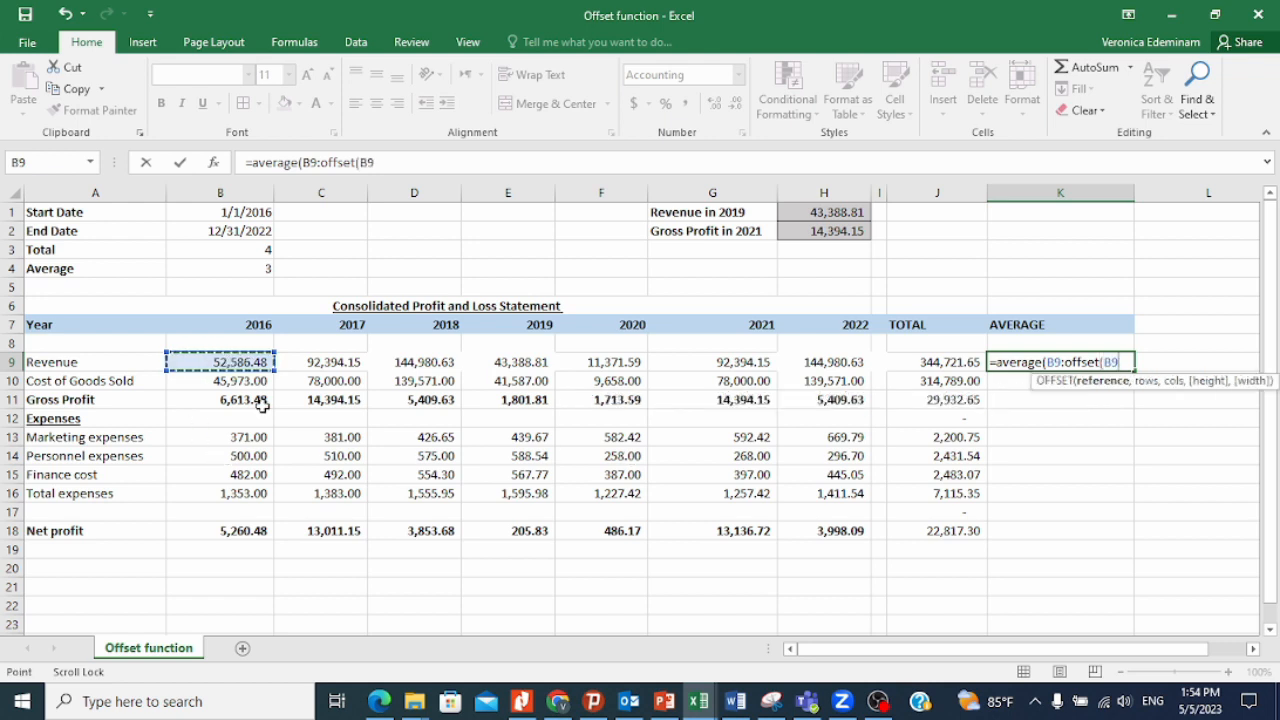
pyautogui.write(',')
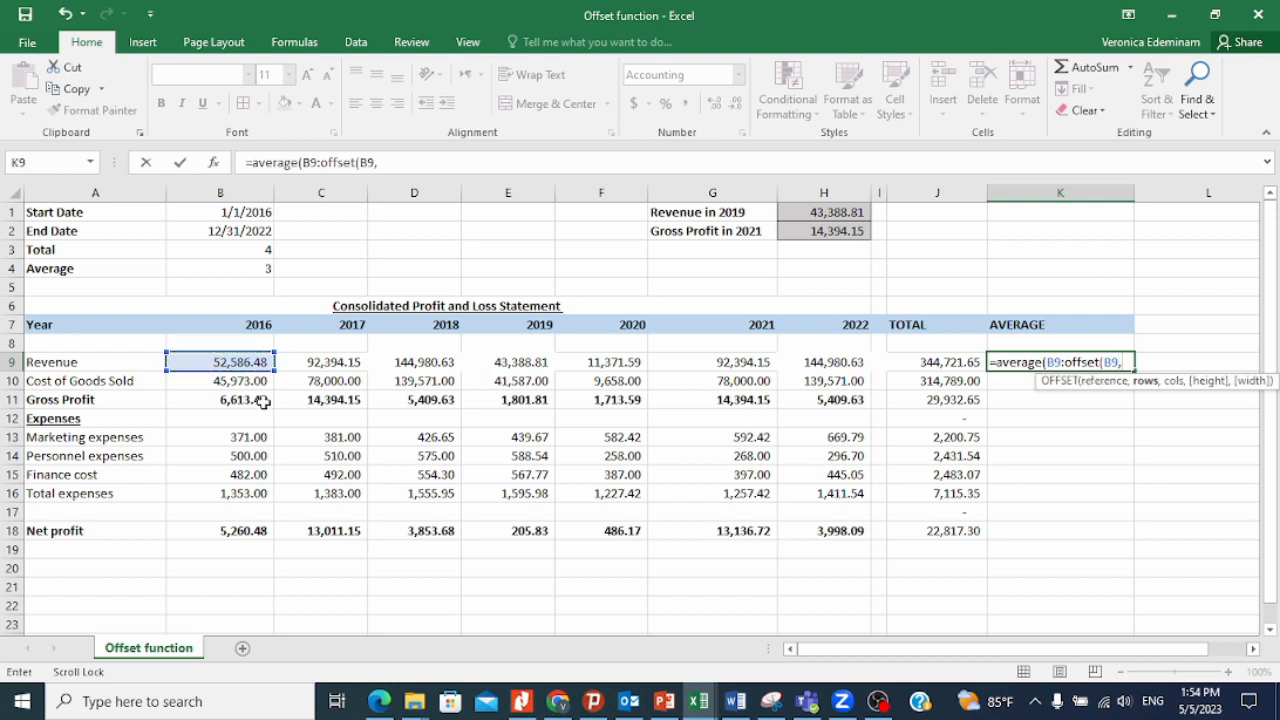
pyautogui.write('0,')
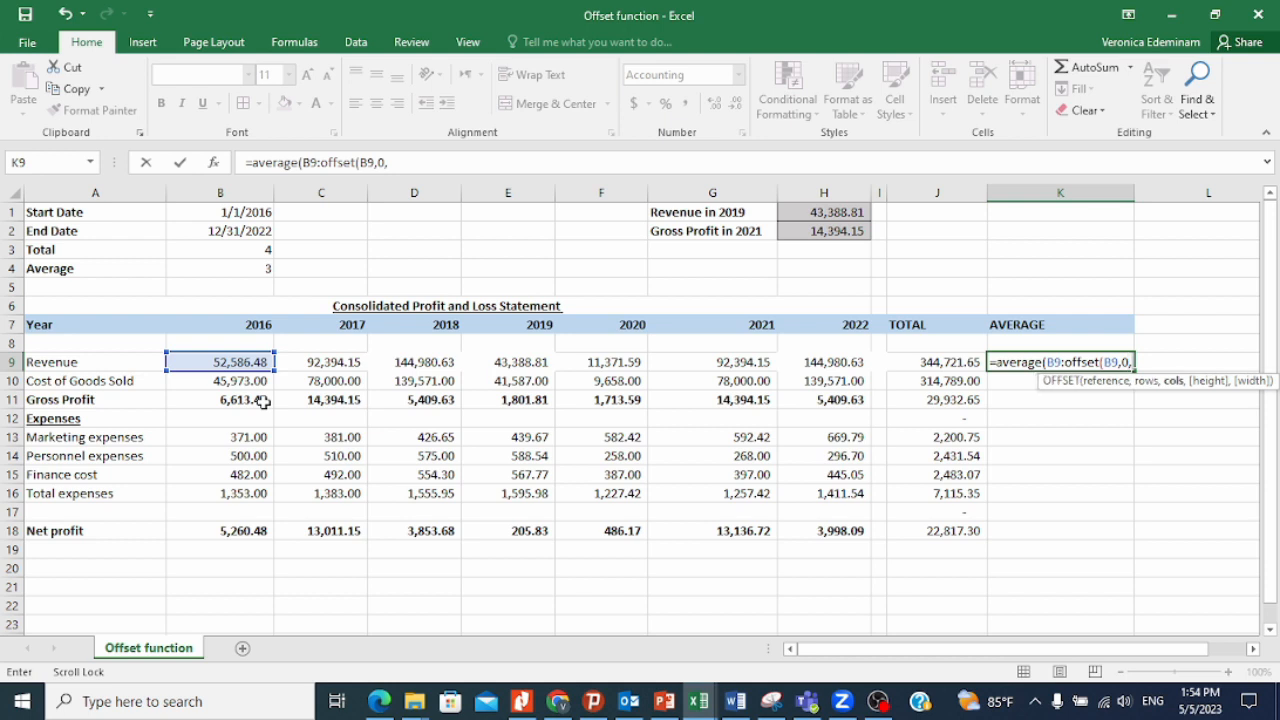
pyautogui.click(226, 272)
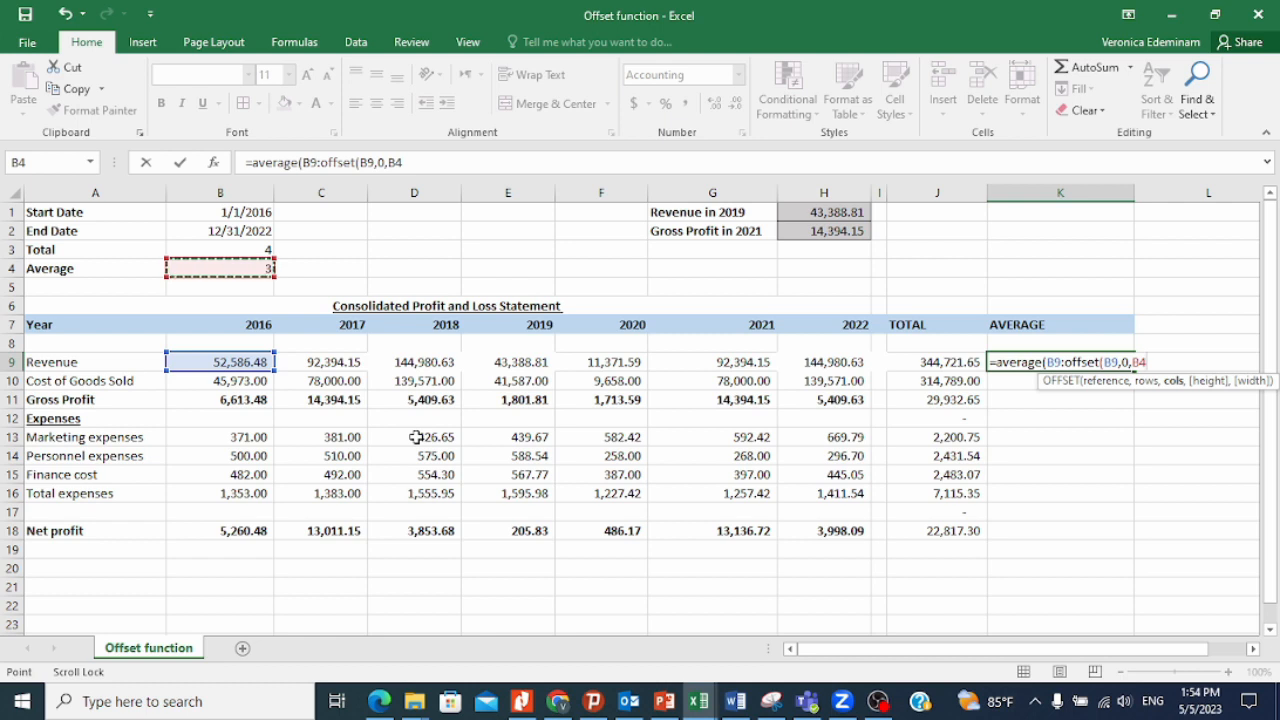
pyautogui.press('F4')
pyautogui.write('))')
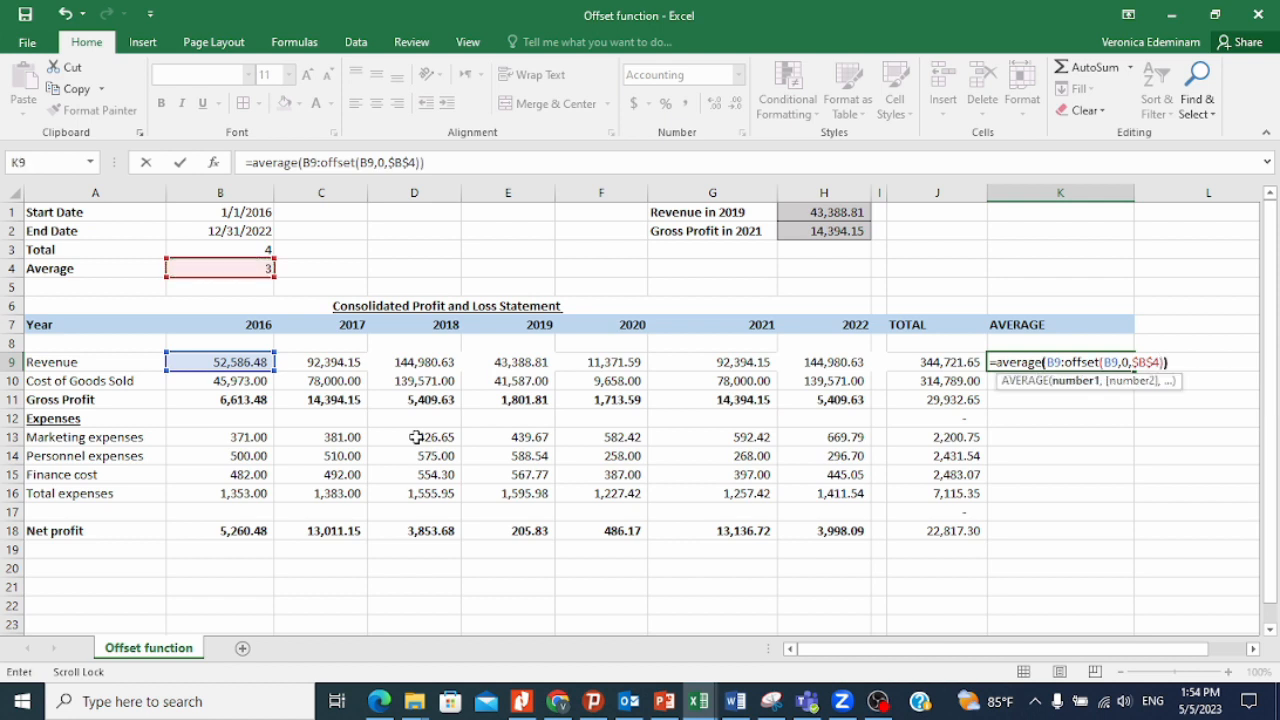
pyautogui.press('Return')
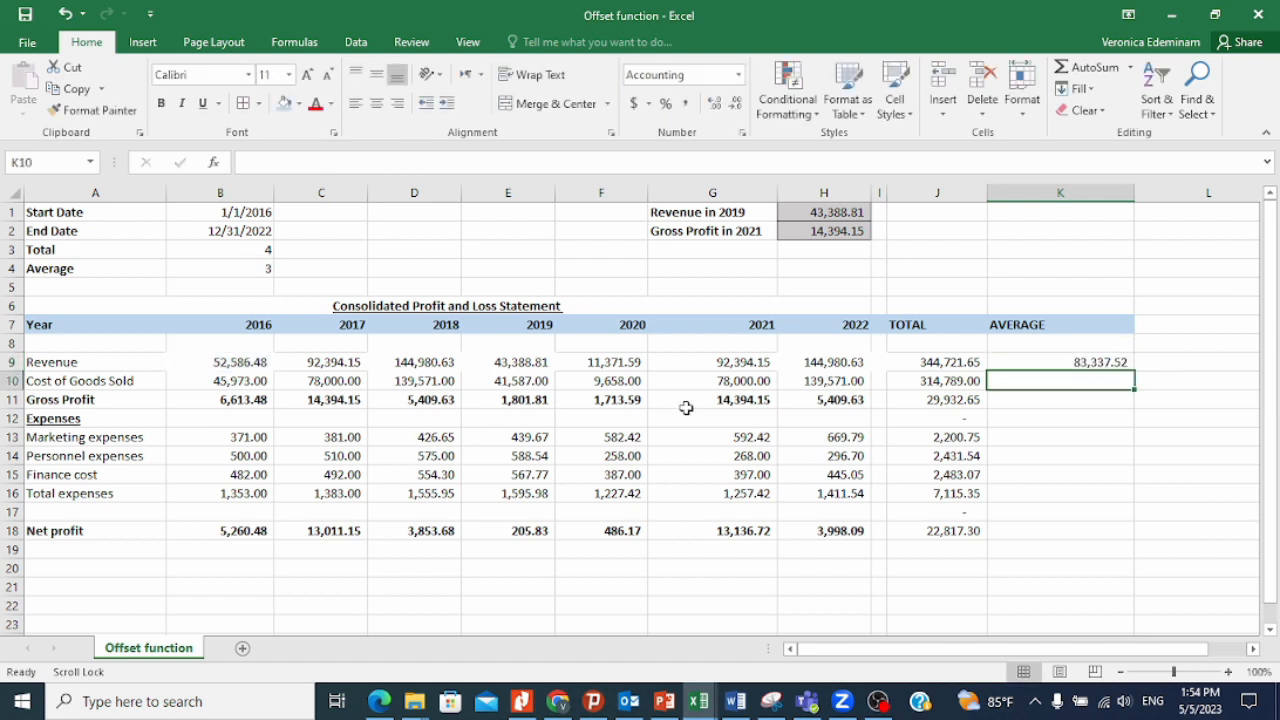
pyautogui.click(1108, 362)
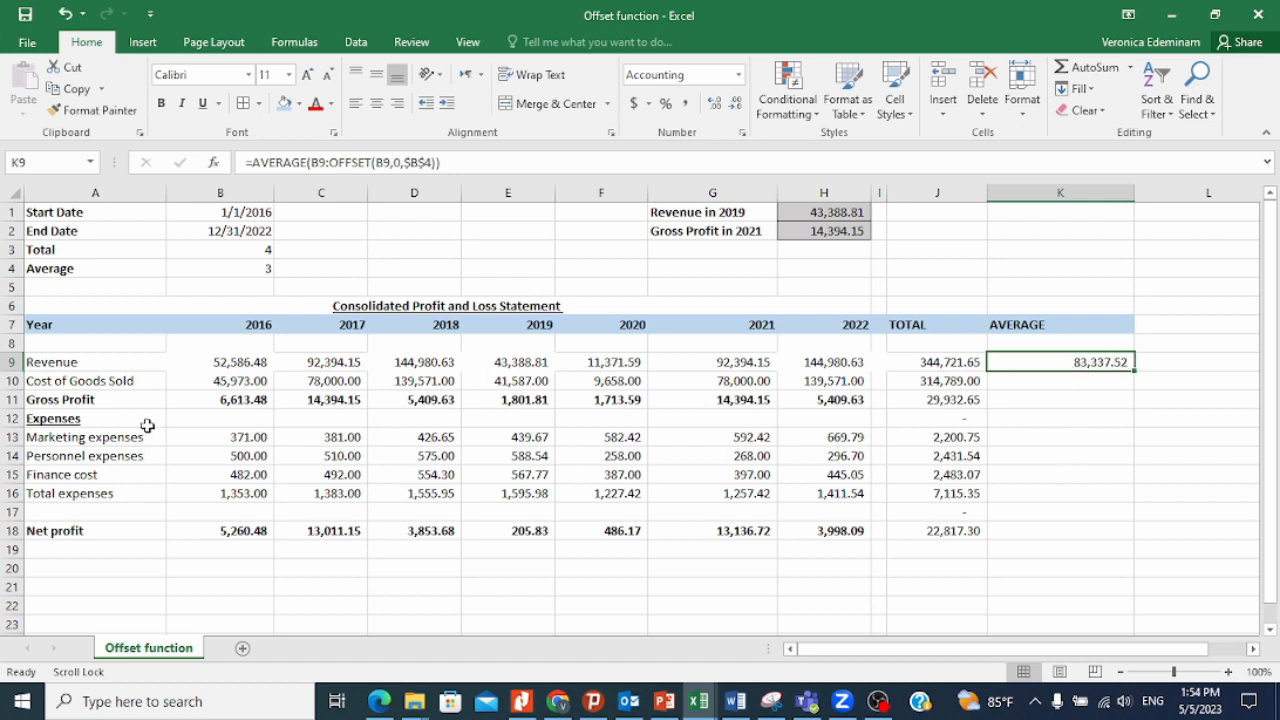
# - Check the average of the 2016 to 2019 Revenue figures and fill the K9 formula down the AVERAGE column to the Net profit row, K18
pyautogui.moveTo(216, 362); pyautogui.dragTo(505, 364)
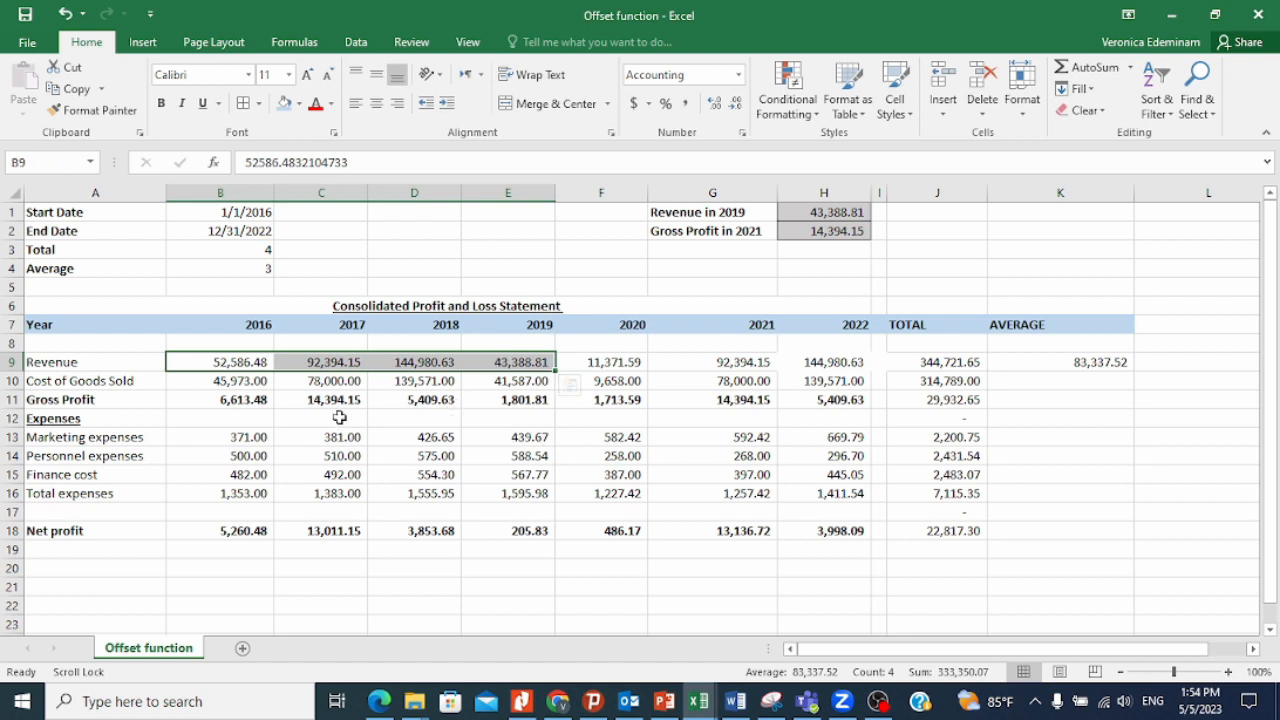
pyautogui.moveTo(240, 363); pyautogui.dragTo(536, 360)
pyautogui.click(1102, 363)
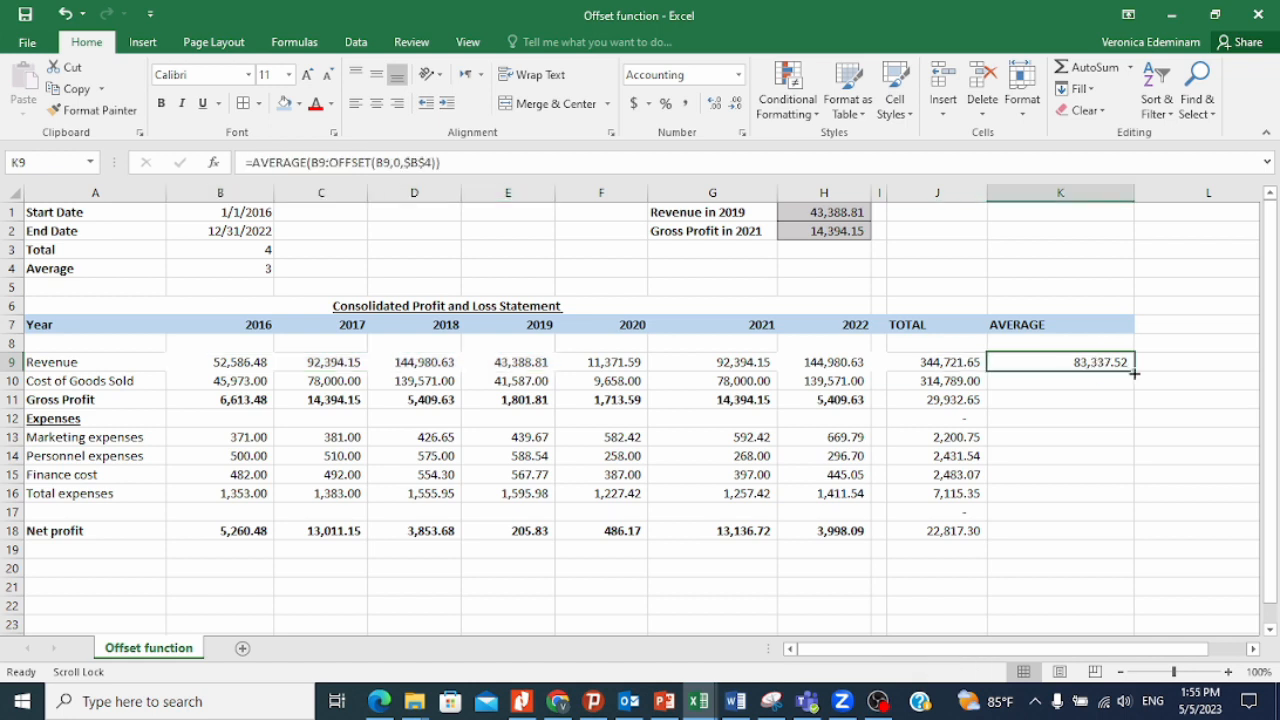
pyautogui.moveTo(1136, 371); pyautogui.dragTo(1115, 532)
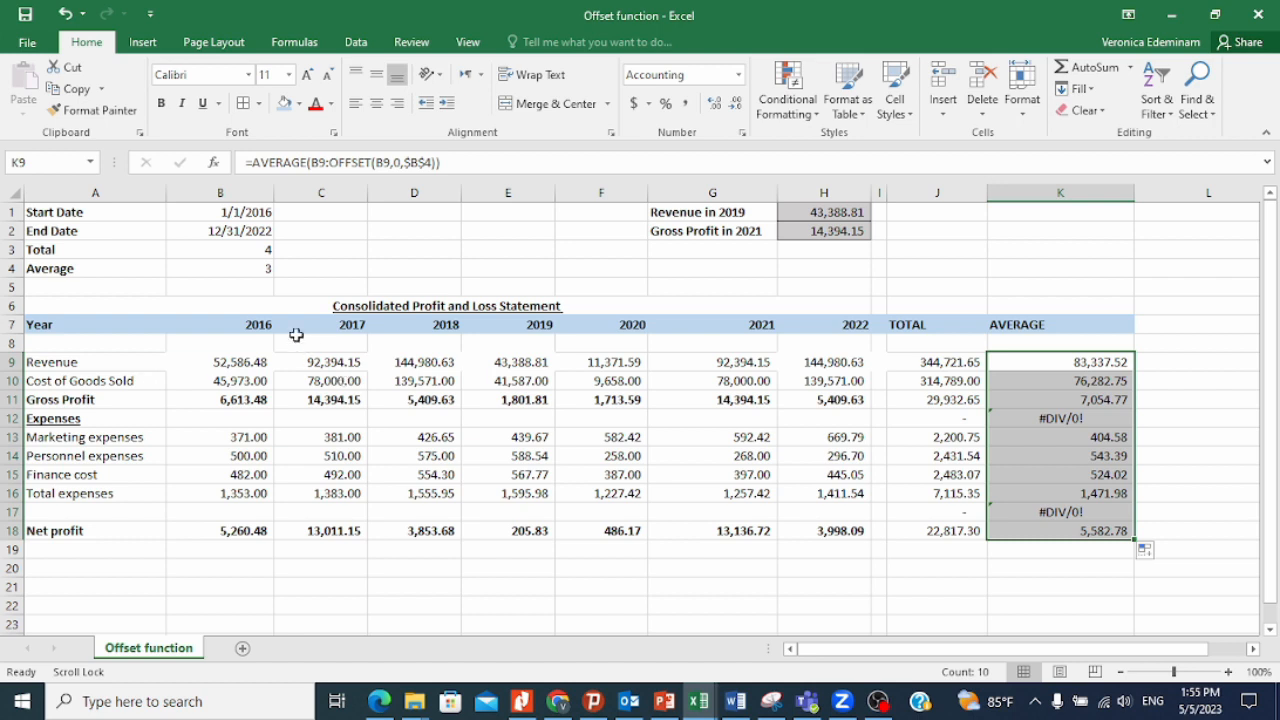
pyautogui.moveTo(100, 378); pyautogui.dragTo(130, 531)
# - Wrap the average formula in K12, the Expenses row, in IFERROR with 0 as the error value: =IFERROR(AVERAGE(B12:OFFSET(B12,0,$B$4)),0)
pyautogui.click(1080, 418)
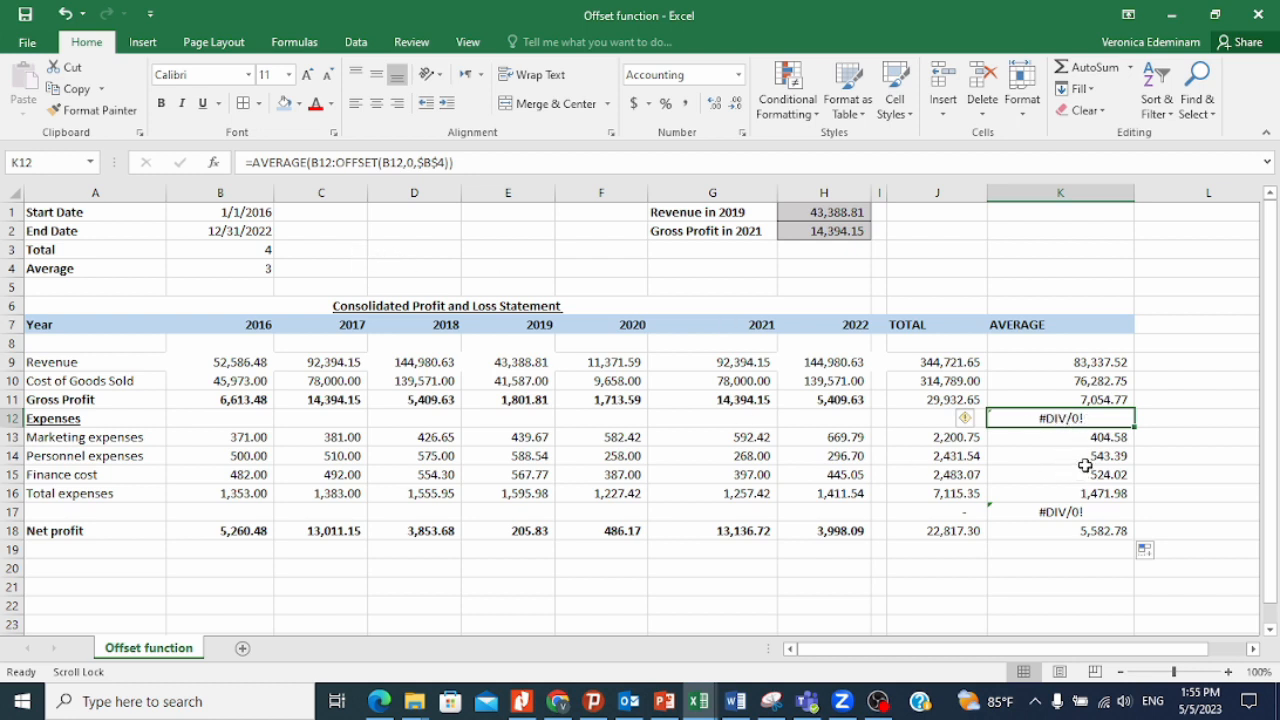
pyautogui.click(251, 162)
pyautogui.write('iferror')
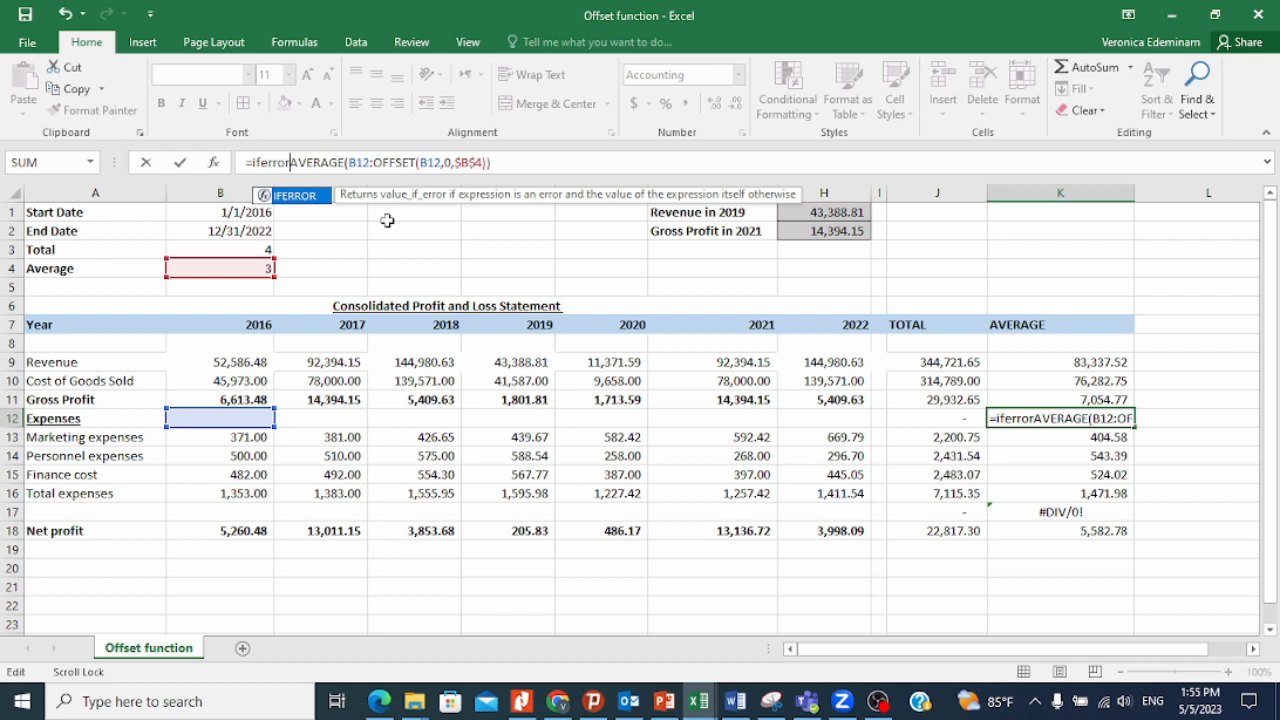
pyautogui.write('(')
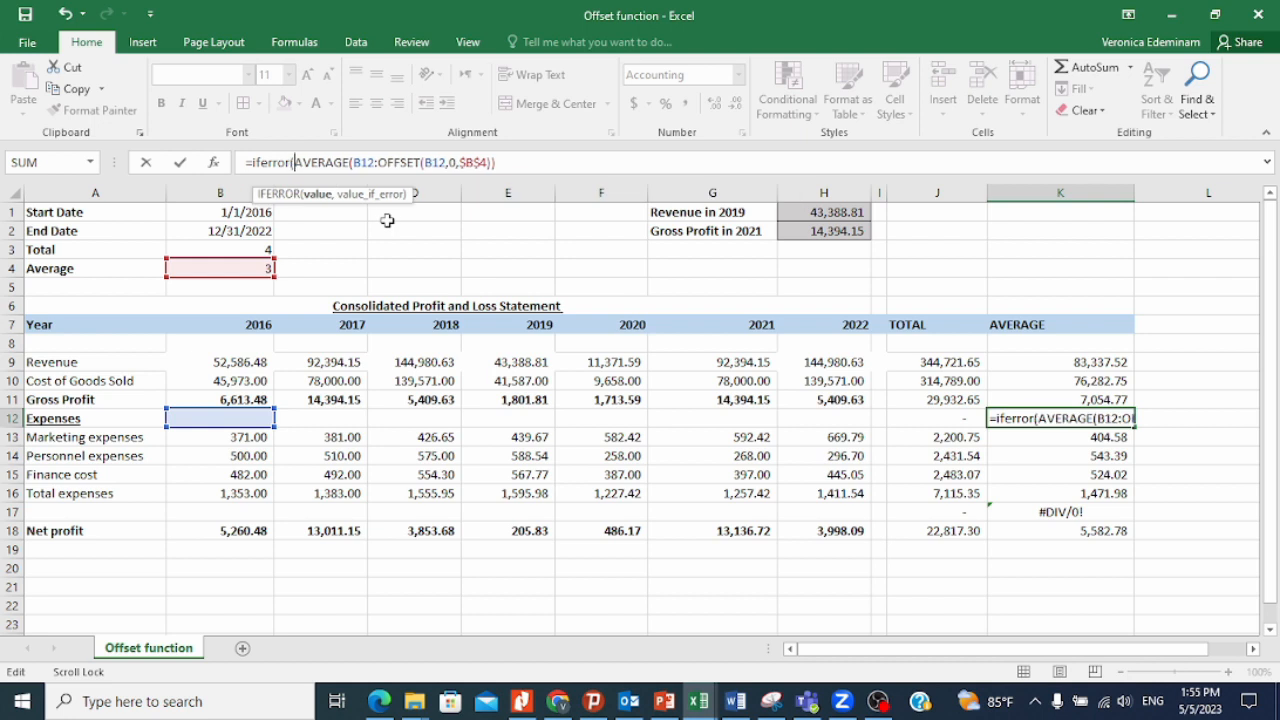
pyautogui.click(506, 166)
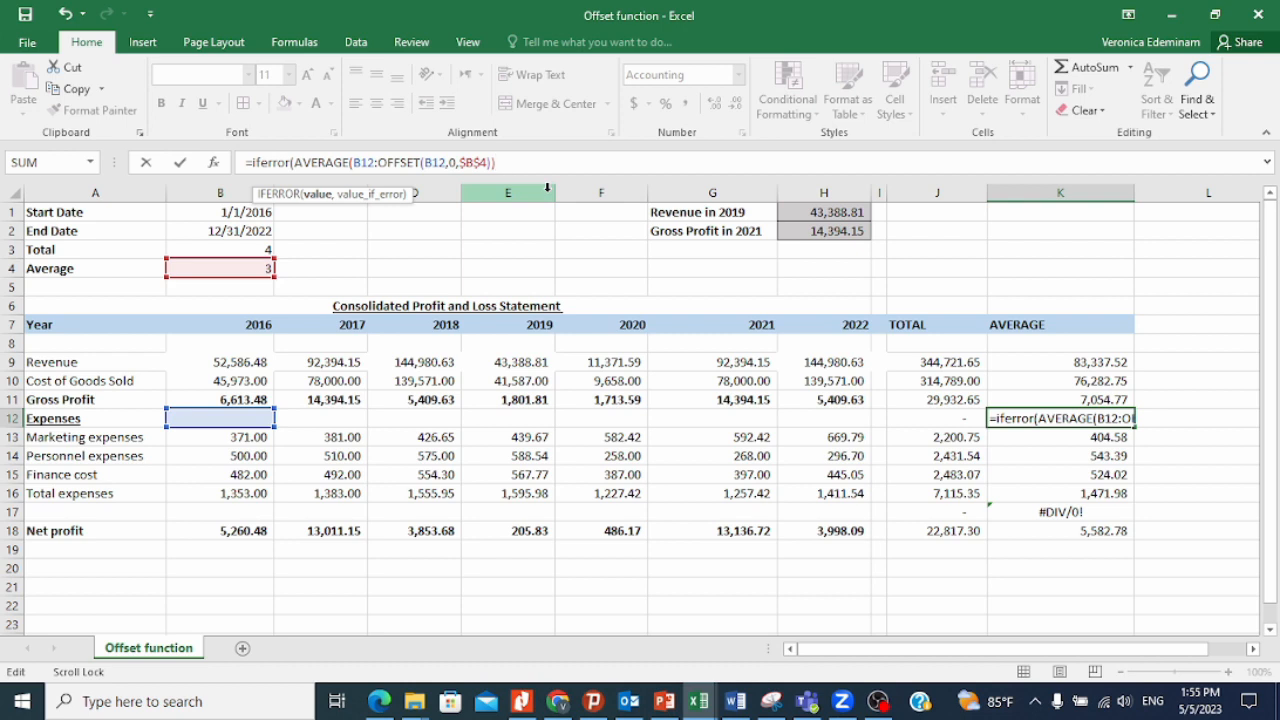
pyautogui.write('),')
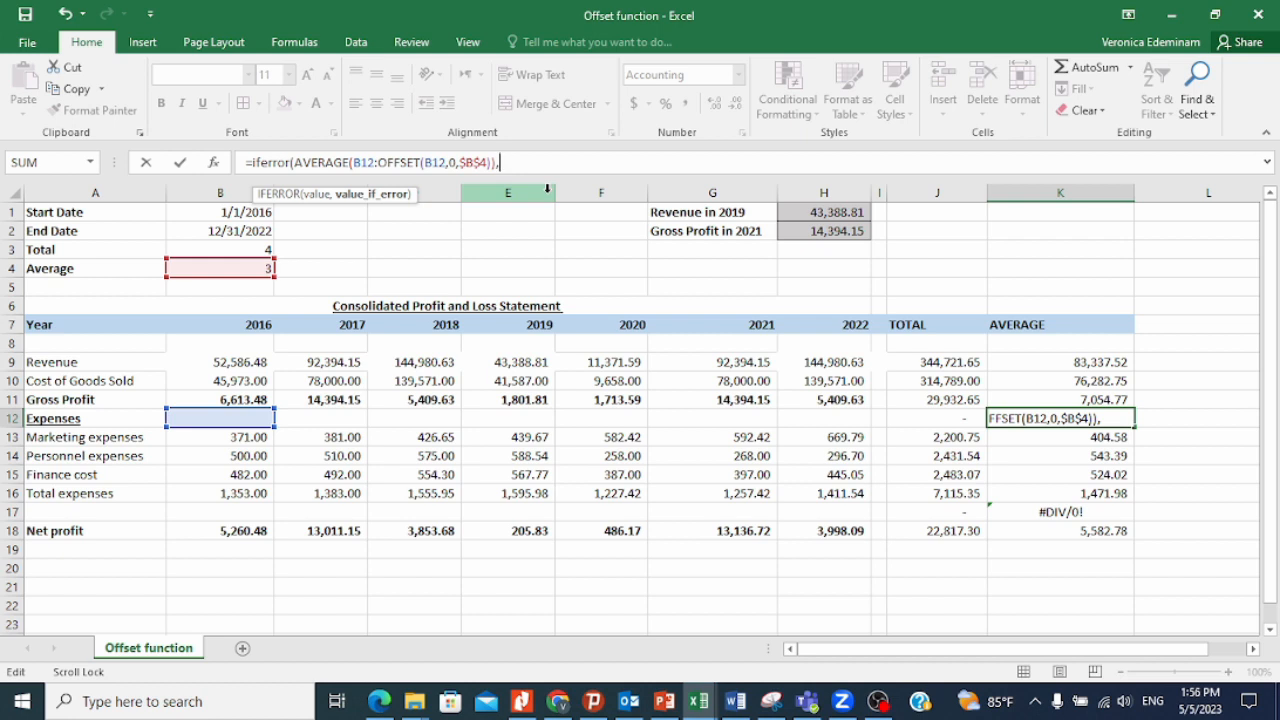
pyautogui.write('0)')
pyautogui.press('Return')
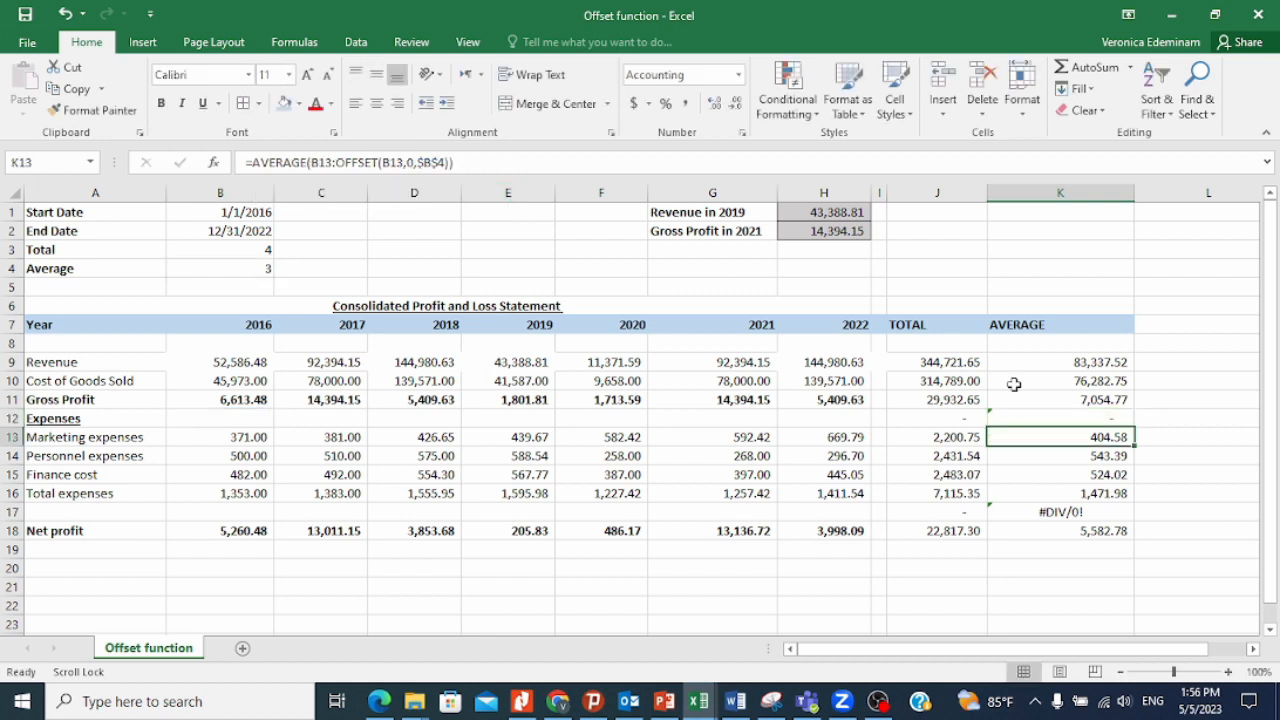
# - Fill the IFERROR formula from K12 down the AVERAGE column to K17
pyautogui.click(1114, 416)
pyautogui.moveTo(1134, 428); pyautogui.dragTo(1131, 521)
pyautogui.click(1112, 530)
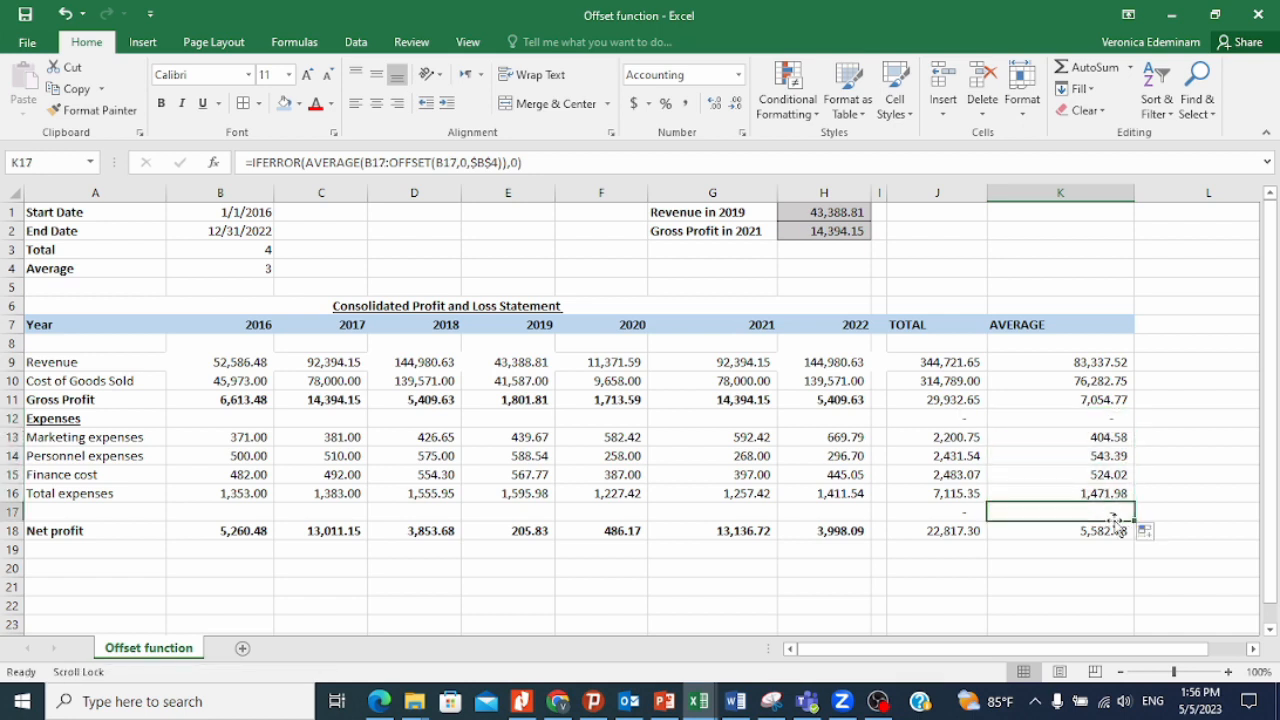
# - Set the IFERROR error value in K12 to the text "Check"
pyautogui.click(1120, 420)
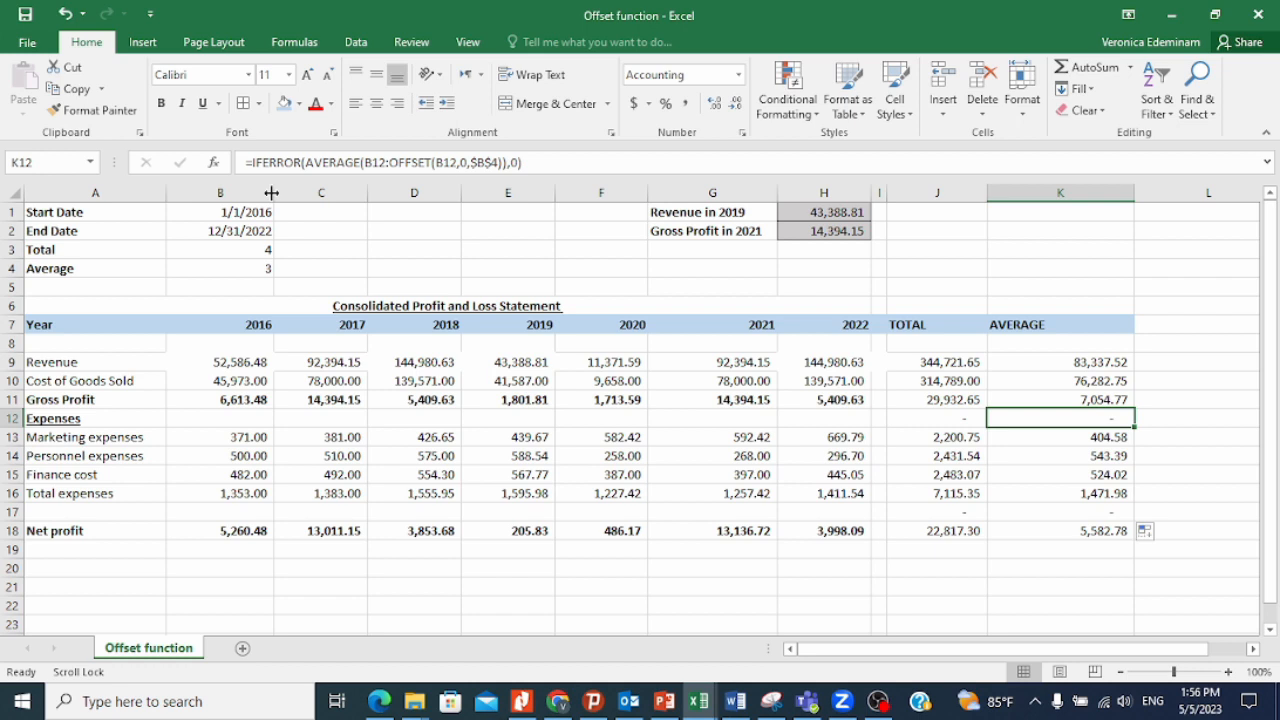
pyautogui.click(518, 163)
pyautogui.press('BackSpace')
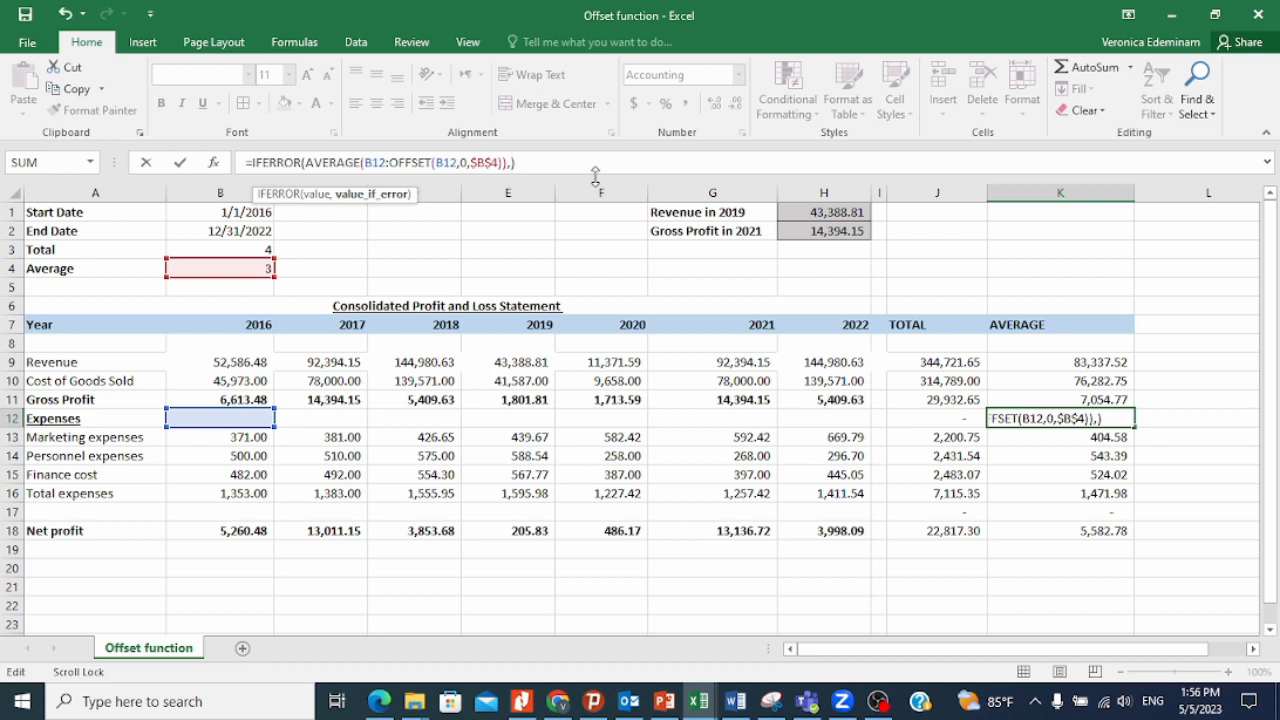
pyautogui.write('"Chek')
pyautogui.press('BackSpace')
pyautogui.write('c')
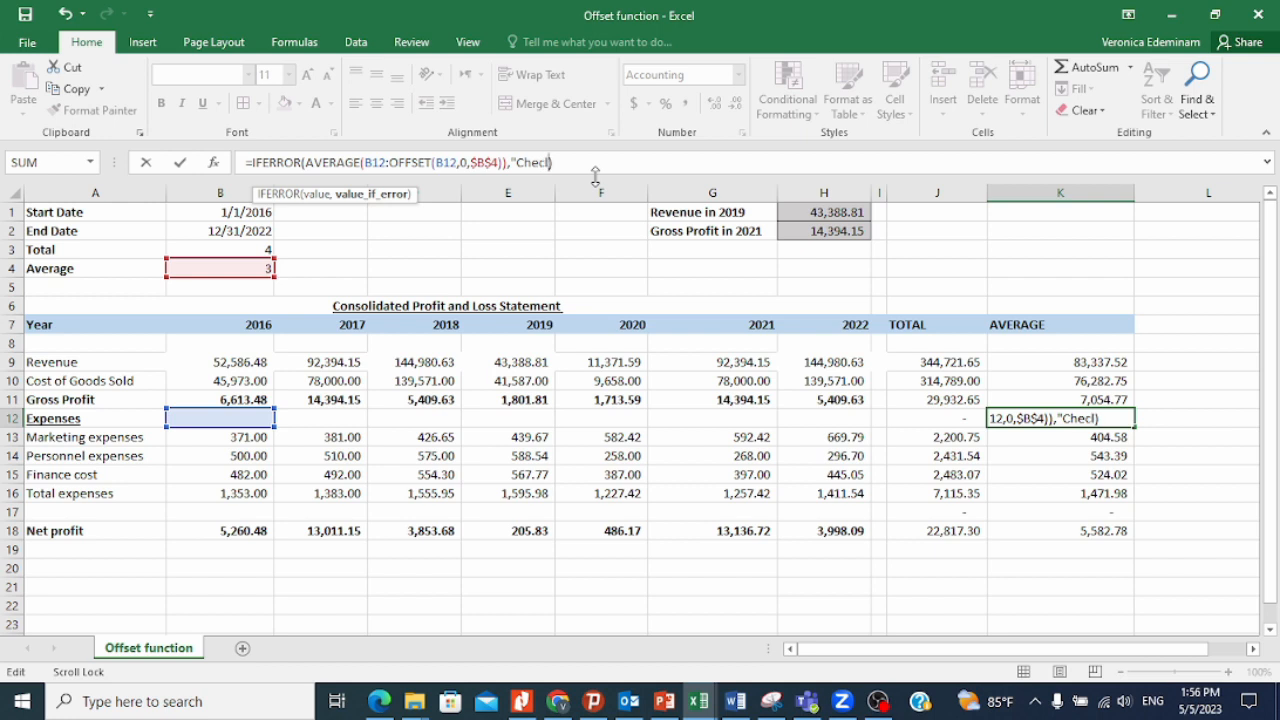
pyautogui.write('k"')
pyautogui.press('Return')
# - Fill the "Check" version of the K12 formula down to K18 and inspect the cells of rows 12 and 17
pyautogui.click(1112, 420)
pyautogui.moveTo(1136, 425); pyautogui.dragTo(1126, 531)
pyautogui.click(1110, 512)
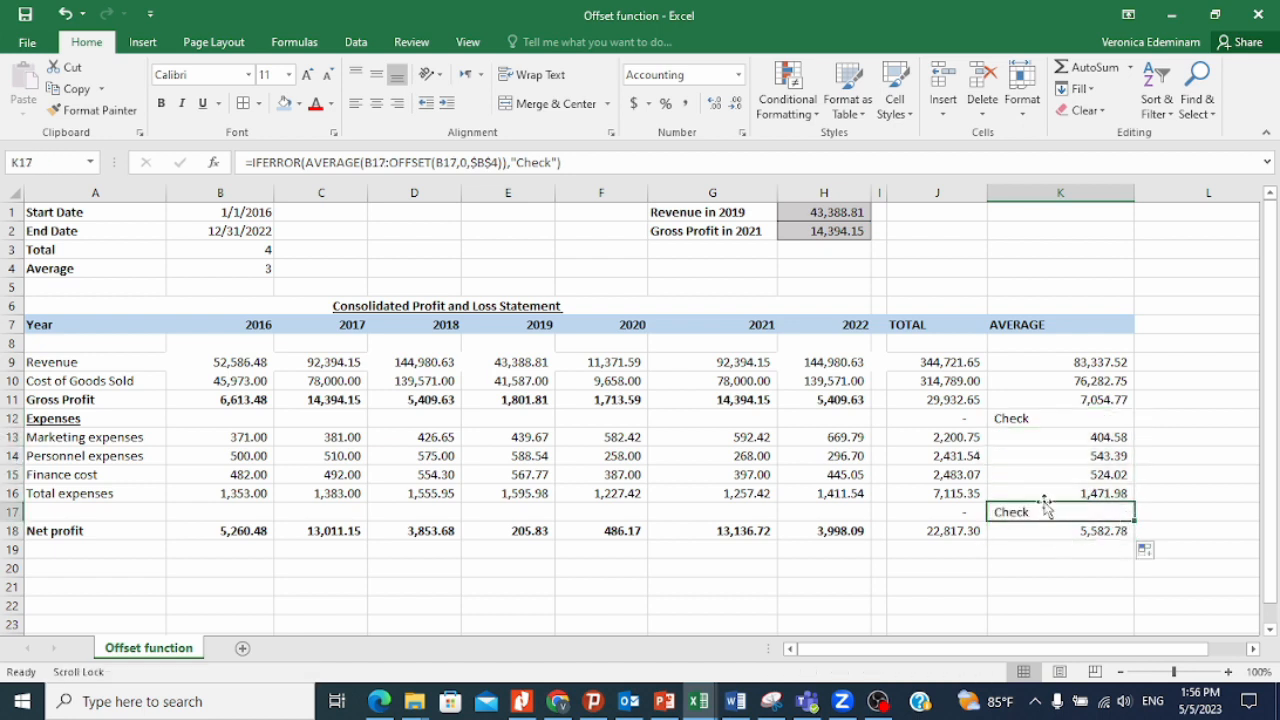
pyautogui.click(1046, 422)
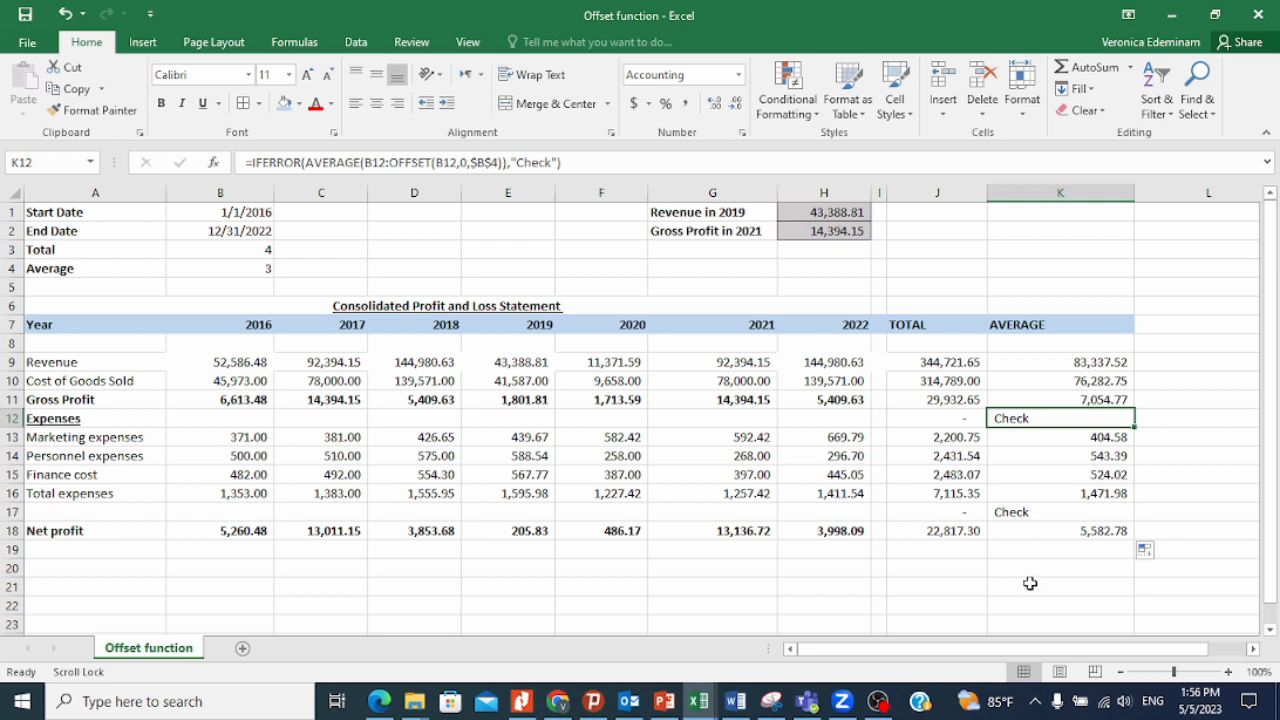
pyautogui.click(1030, 515)
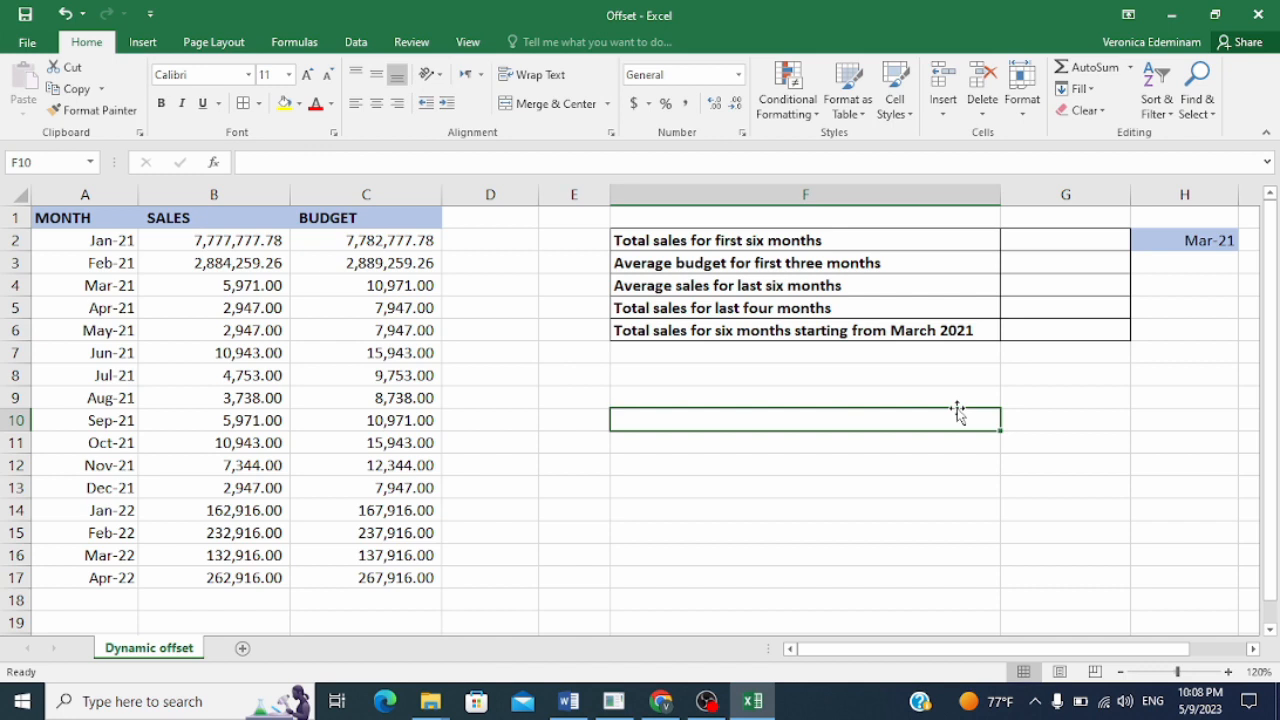
# - Begin a SUM(OFFSET( formula in G2 for the total sales of the first six months, with the SALES header B1 as reference
pyautogui.click(1059, 246)
pyautogui.click(850, 255)
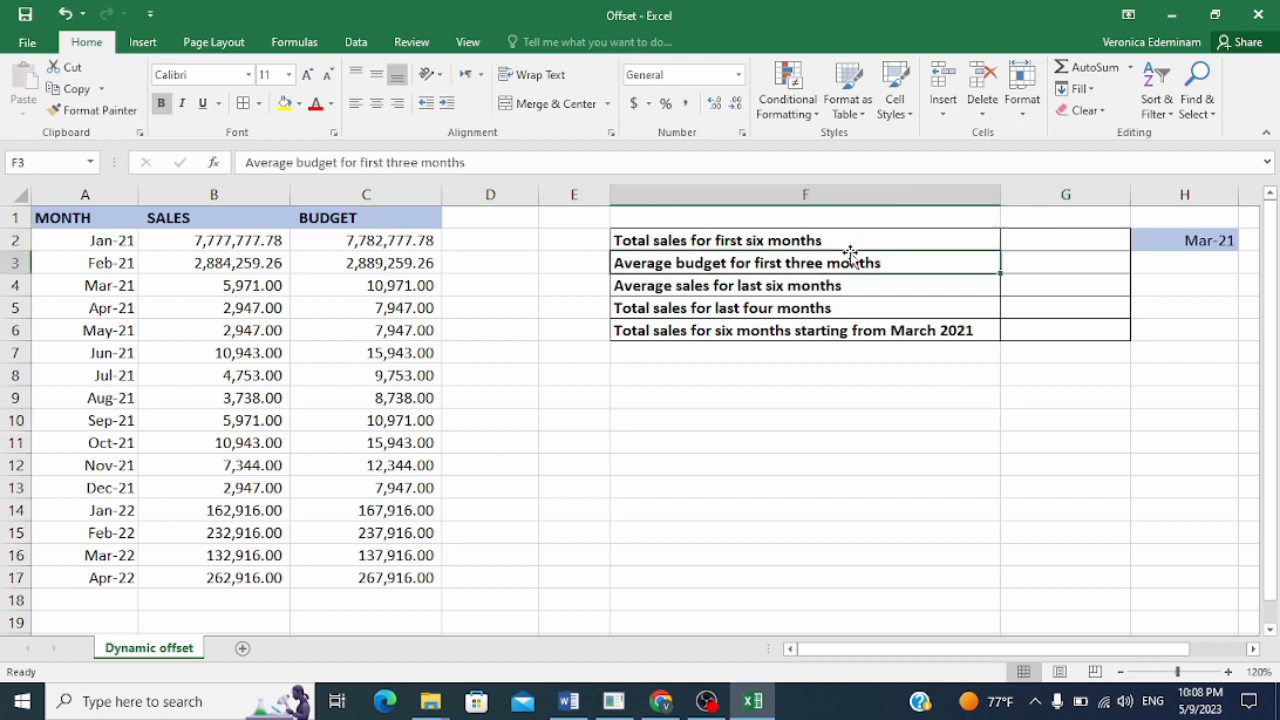
pyautogui.click(810, 242)
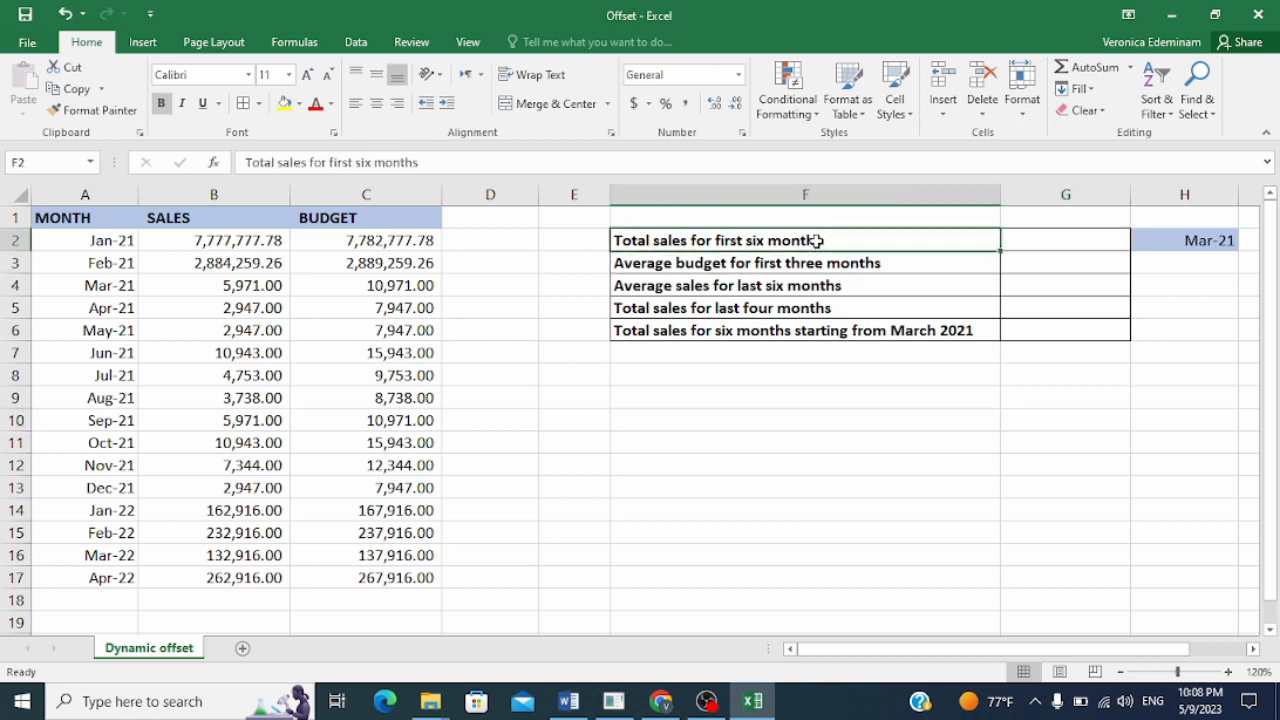
pyautogui.click(1047, 248)
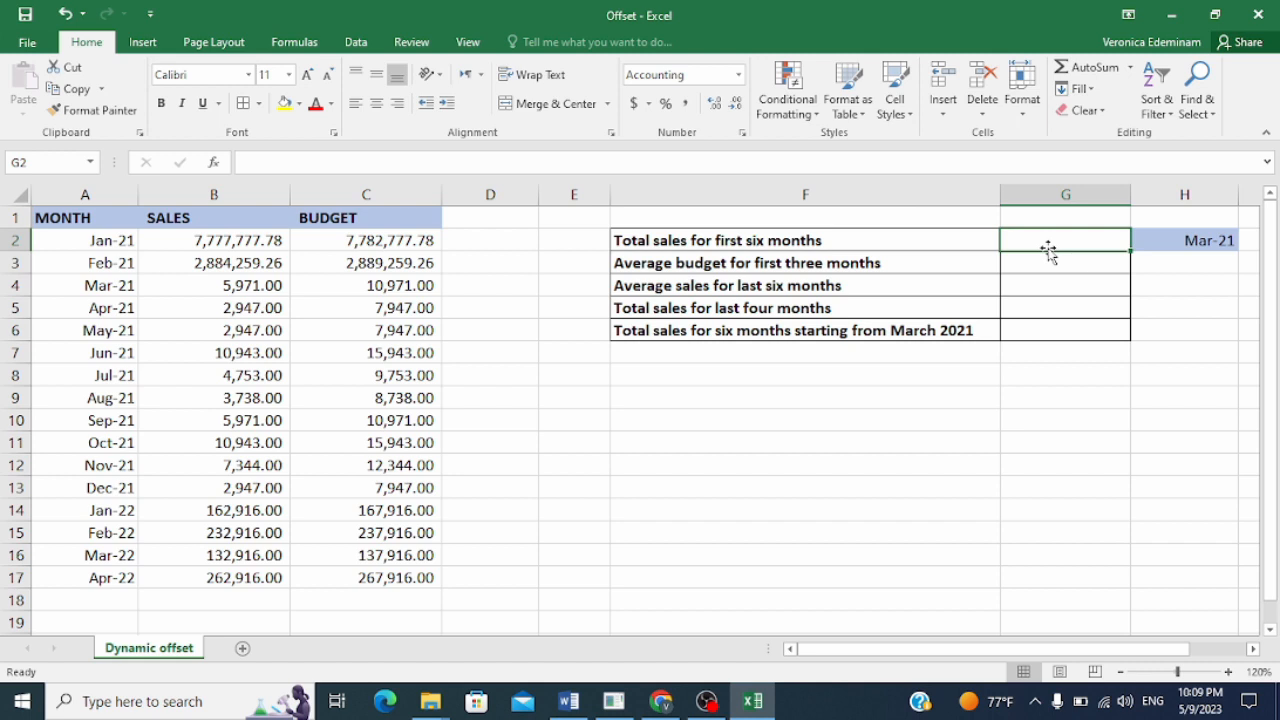
pyautogui.write('=su')
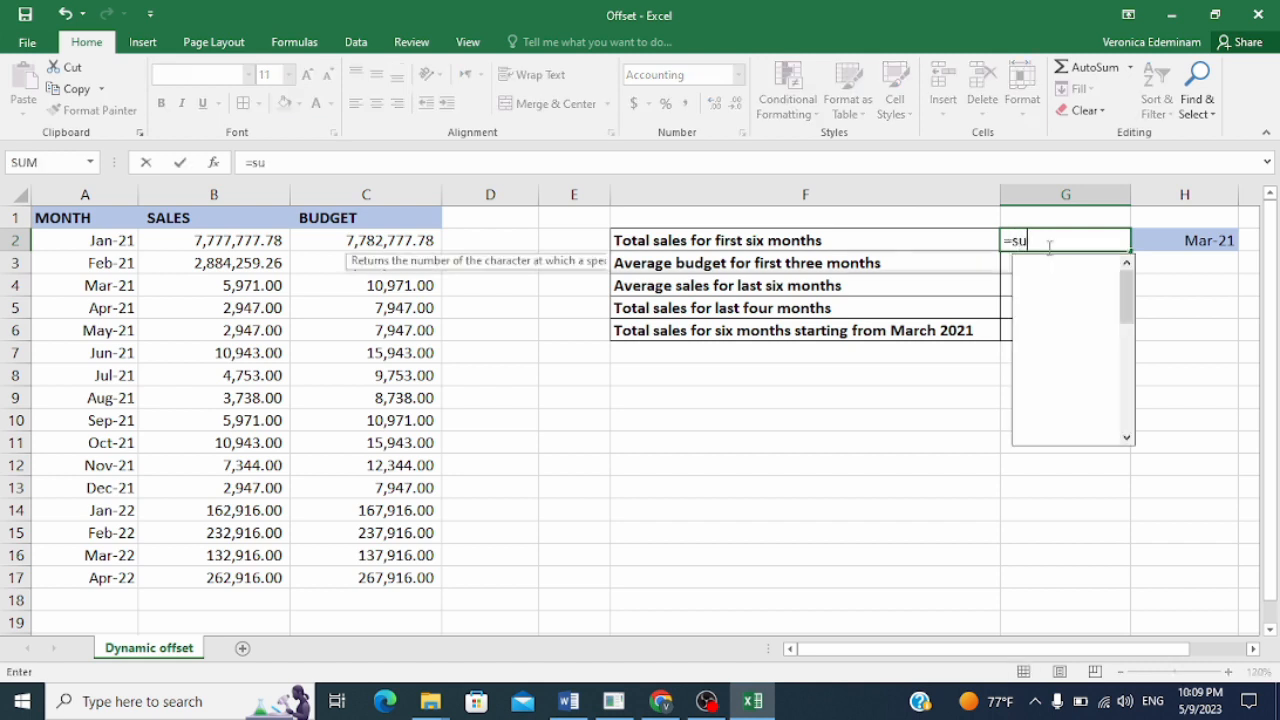
pyautogui.write('m(')
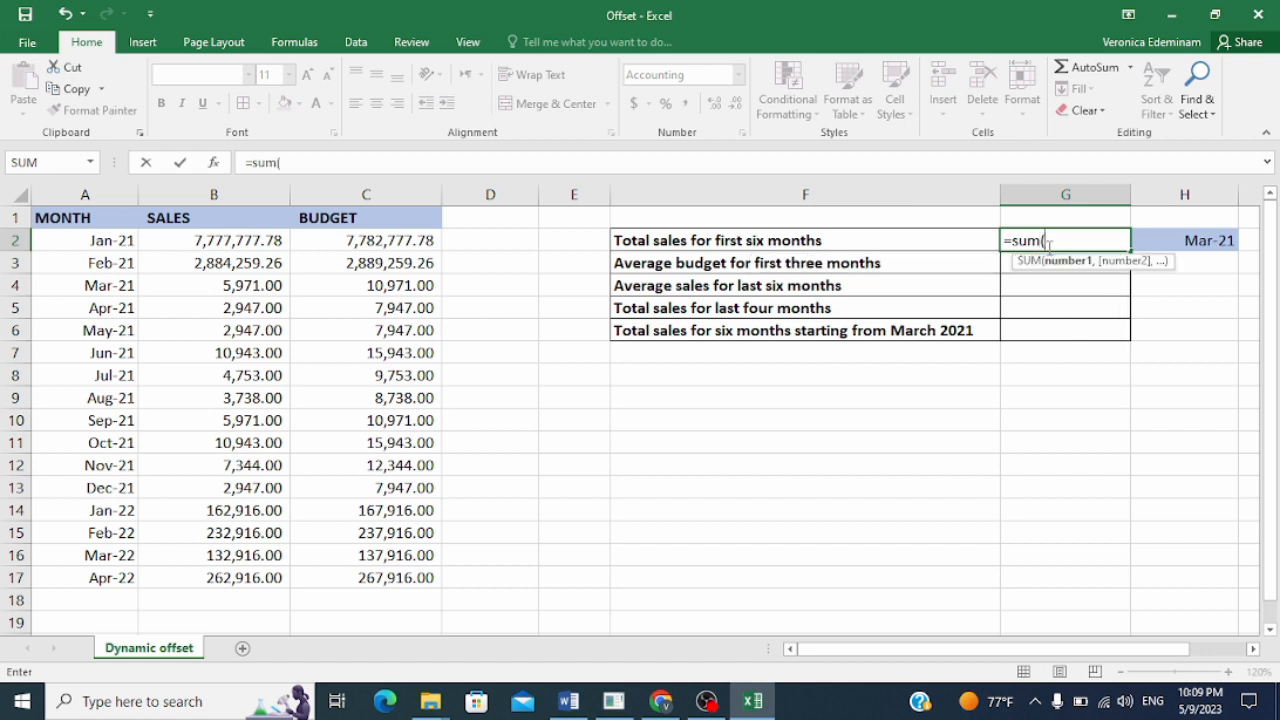
pyautogui.write('offset(')
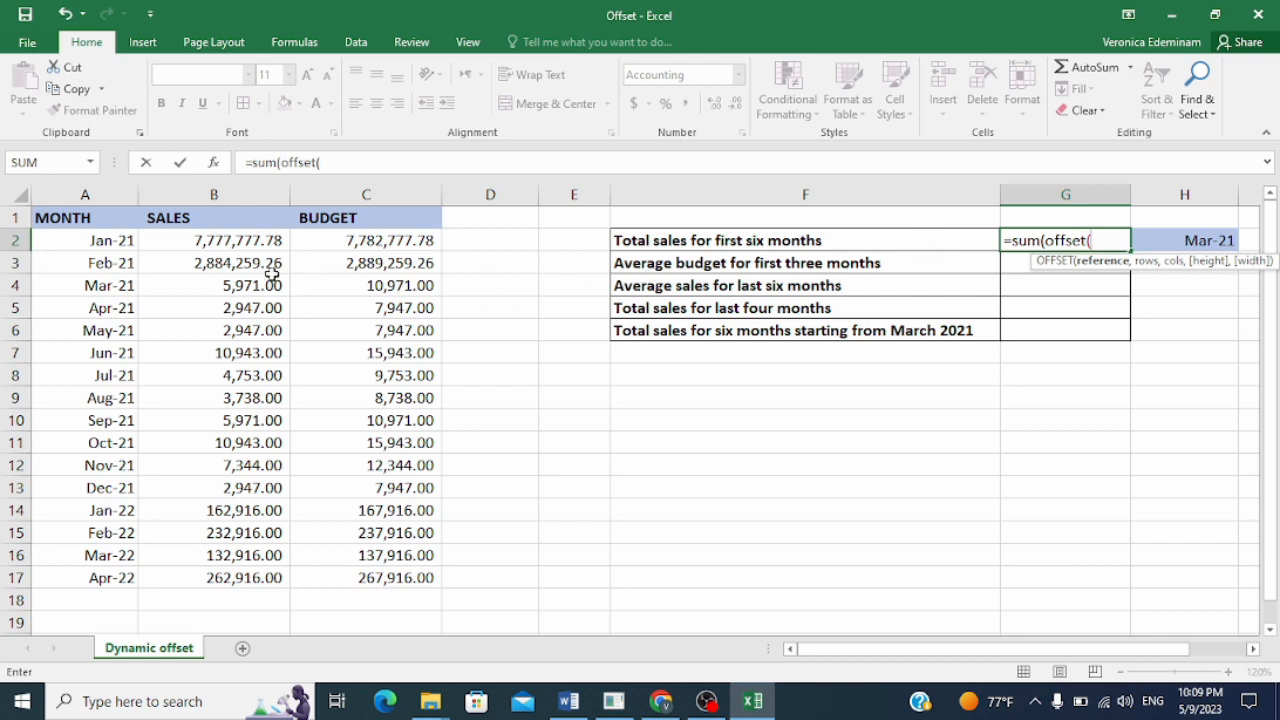
pyautogui.click(228, 217)
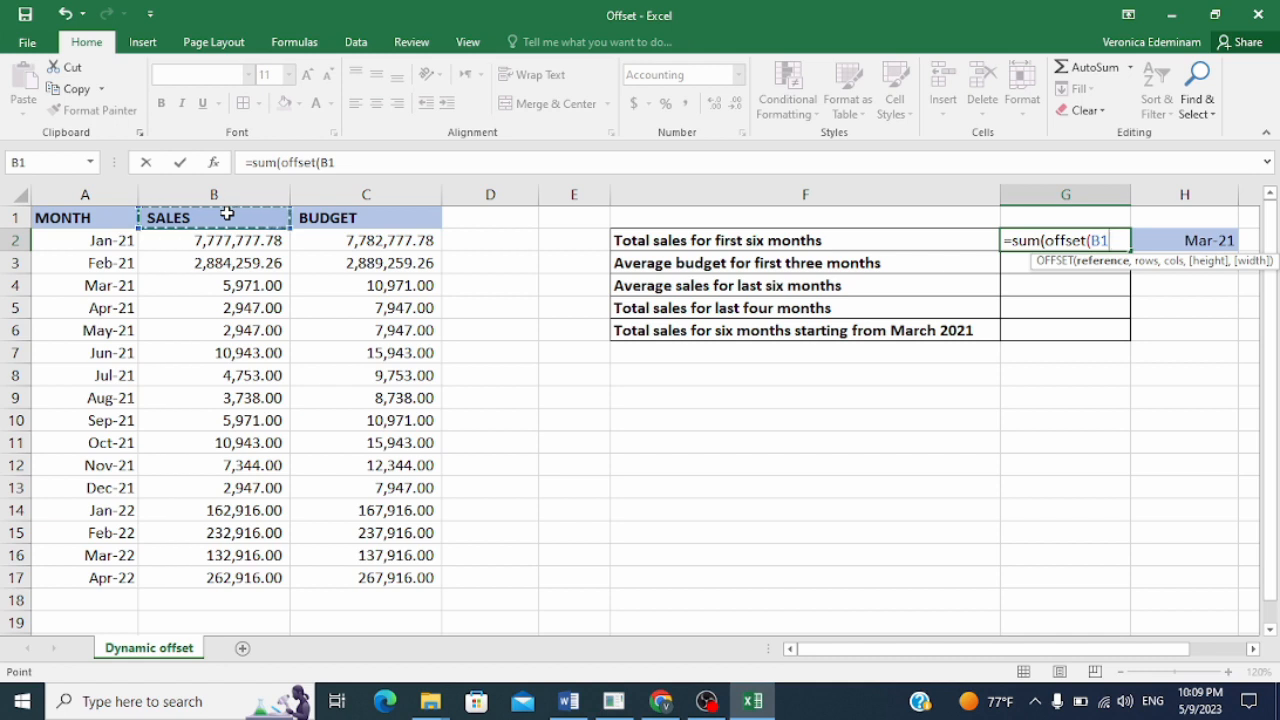
pyautogui.write(',')
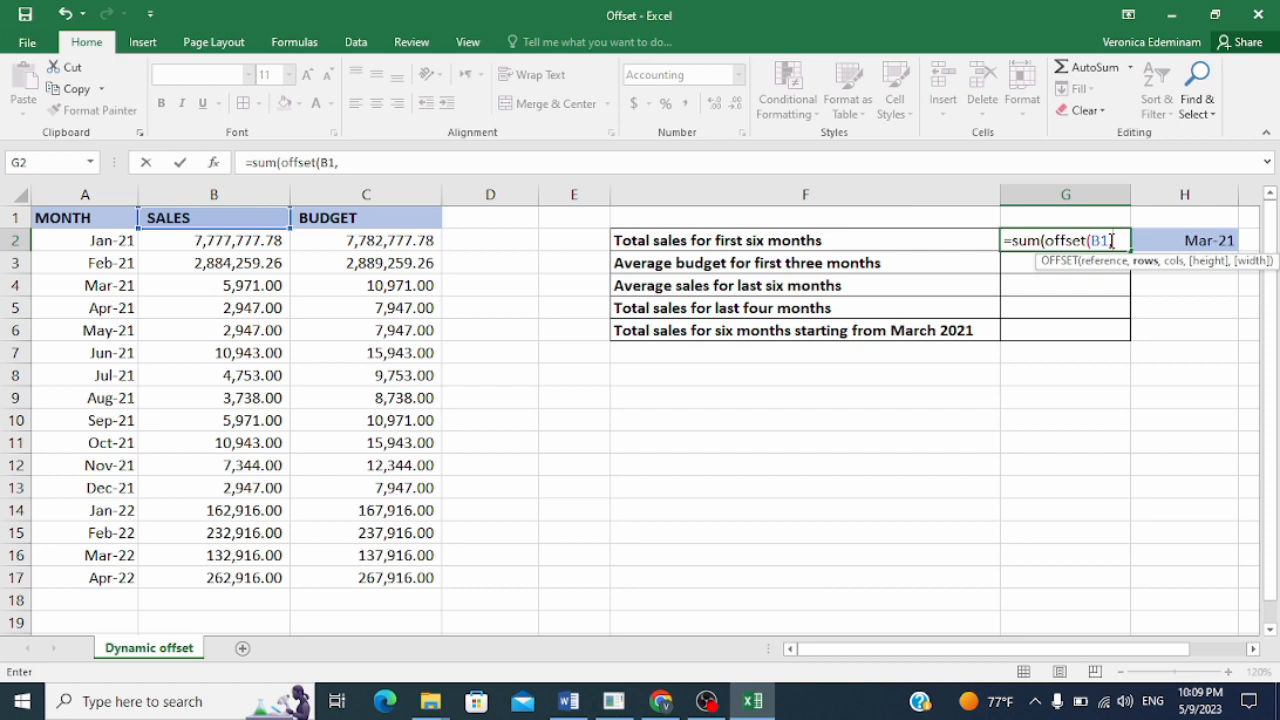
# - Complete the G2 formula with 1 row, 0 columns, height 6 and width 1 as =SUM(OFFSET(B1,1,0,6,1))
pyautogui.write('1,')
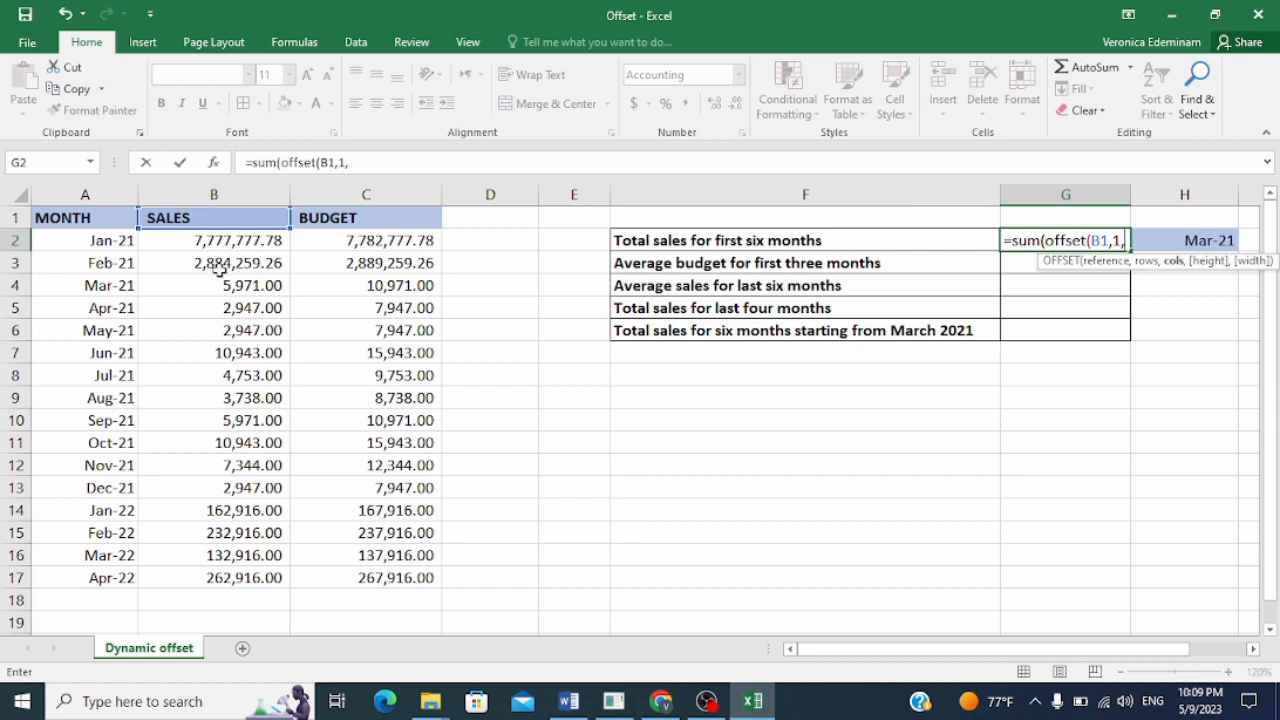
pyautogui.write('0,')
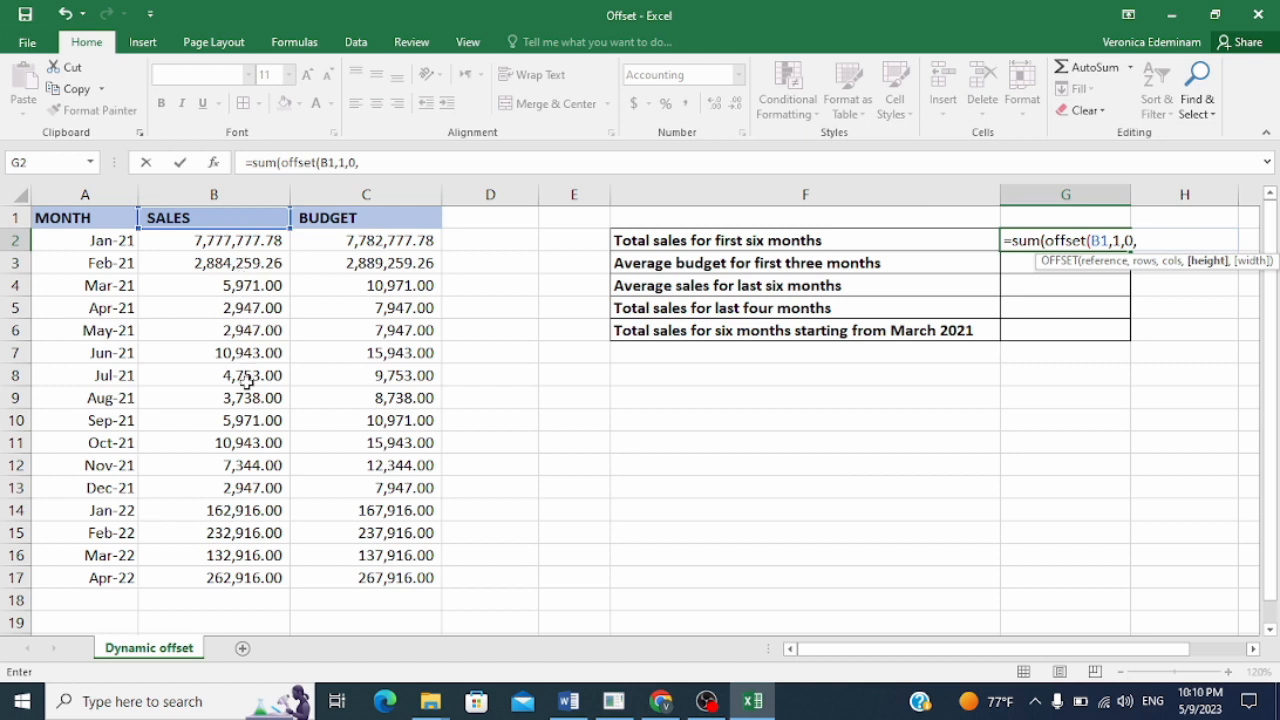
pyautogui.write('6,')
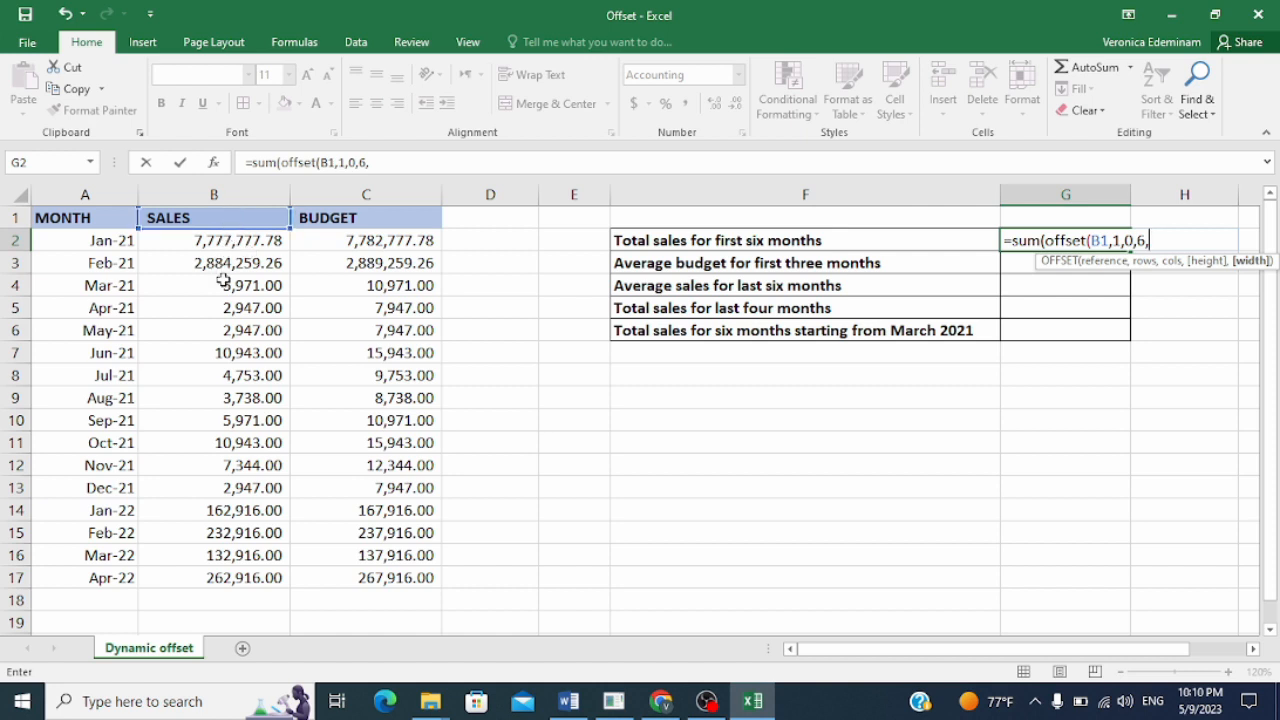
pyautogui.write('1')
pyautogui.write('))')
pyautogui.press('Return')
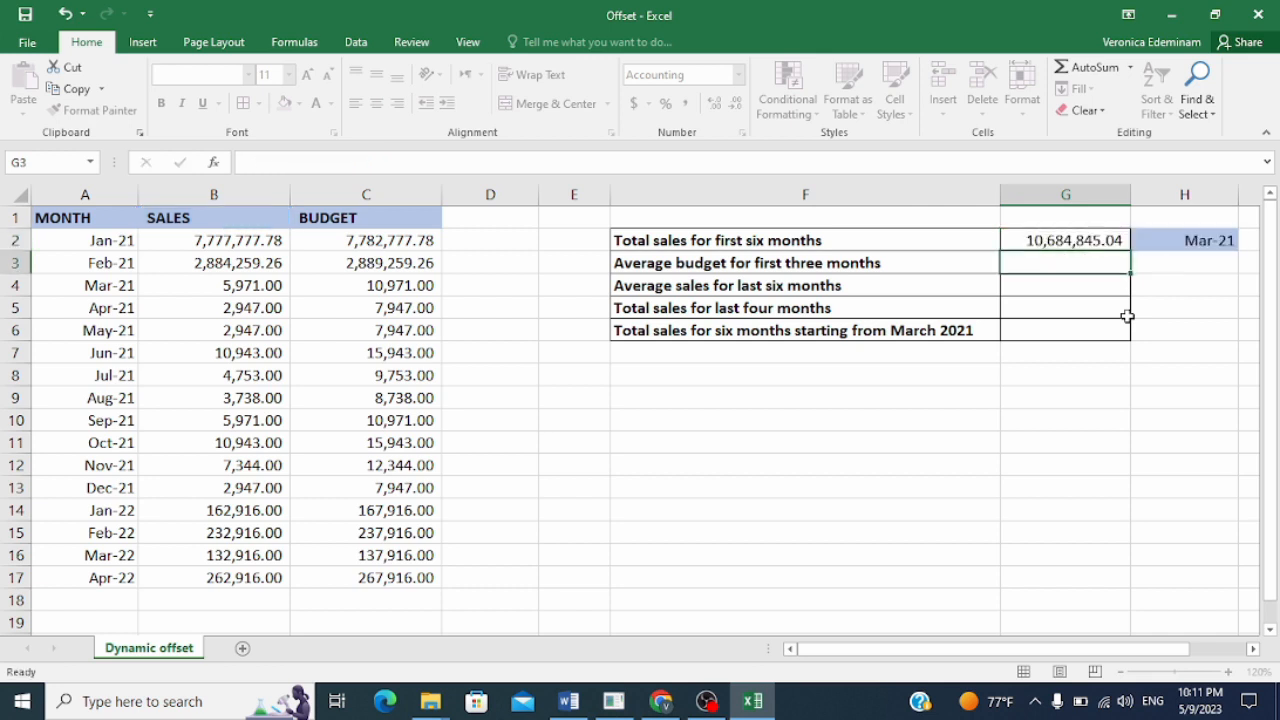
# - Check the G2 total against the sum of the Jan-21 to Jun-21 sales in B2:B7
pyautogui.click(1070, 233)
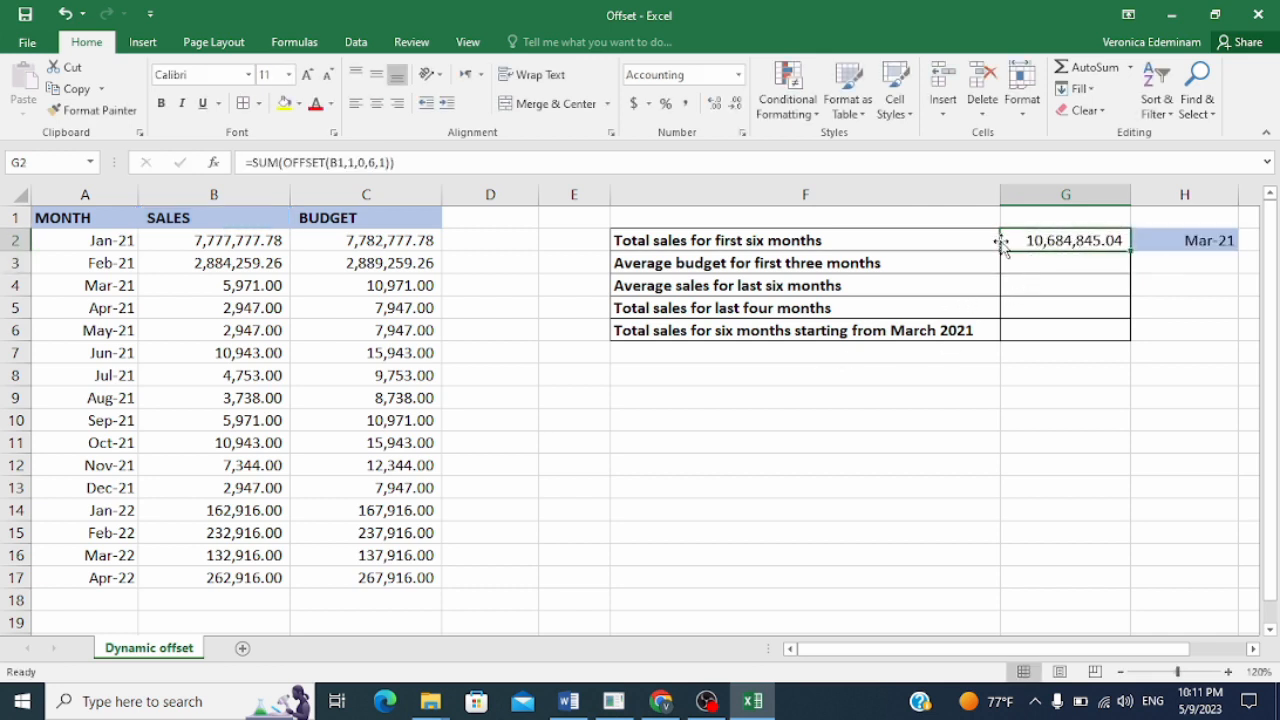
pyautogui.click(253, 244)
pyautogui.moveTo(253, 244); pyautogui.dragTo(249, 350)
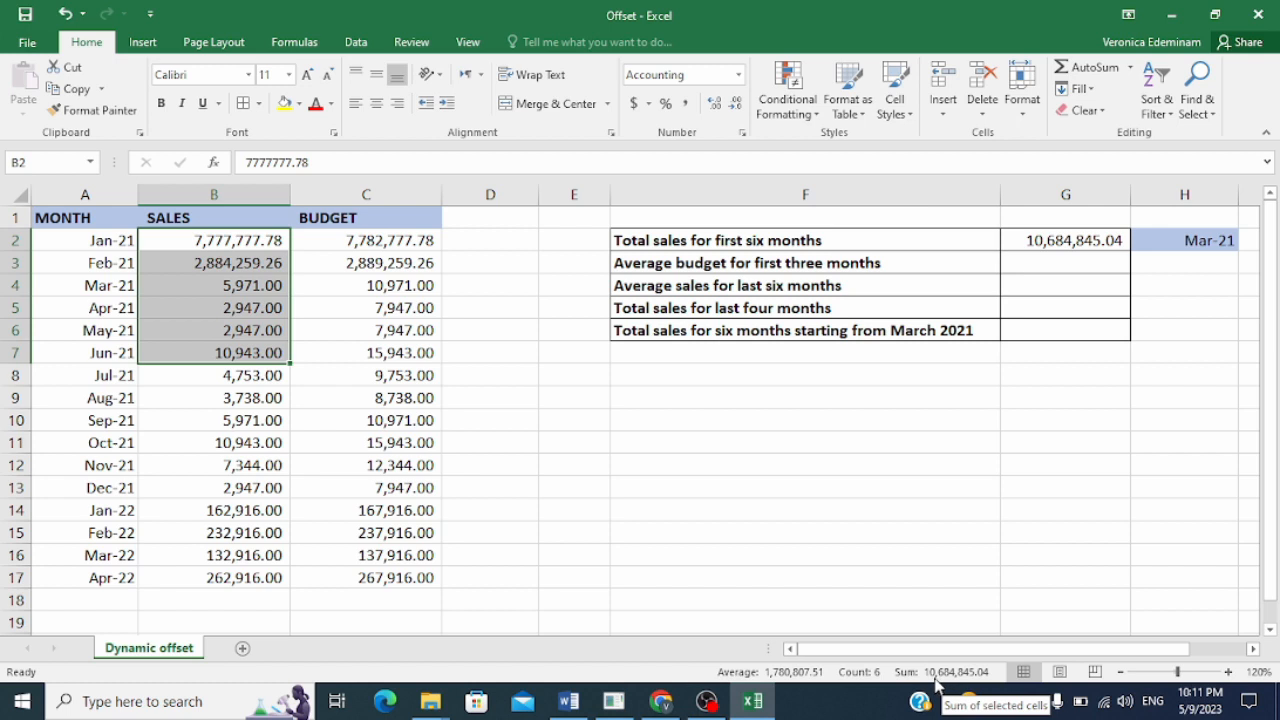
pyautogui.click(1075, 242)
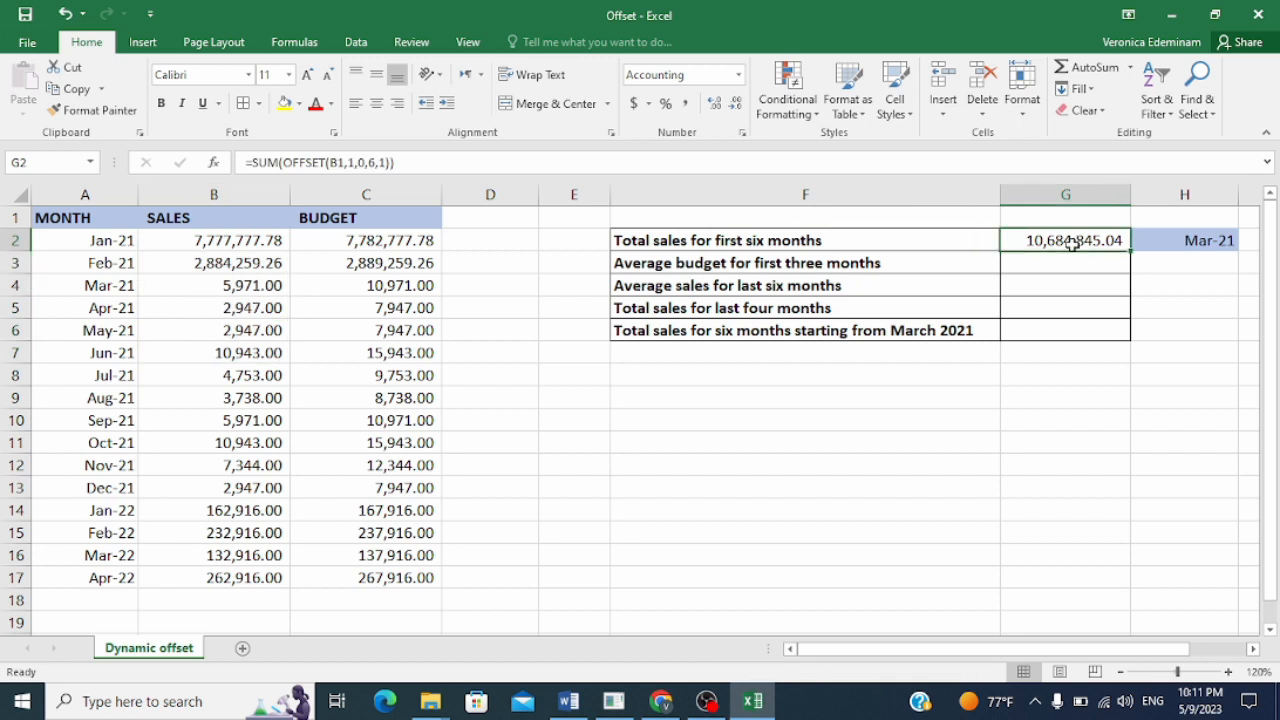
pyautogui.click(874, 470)
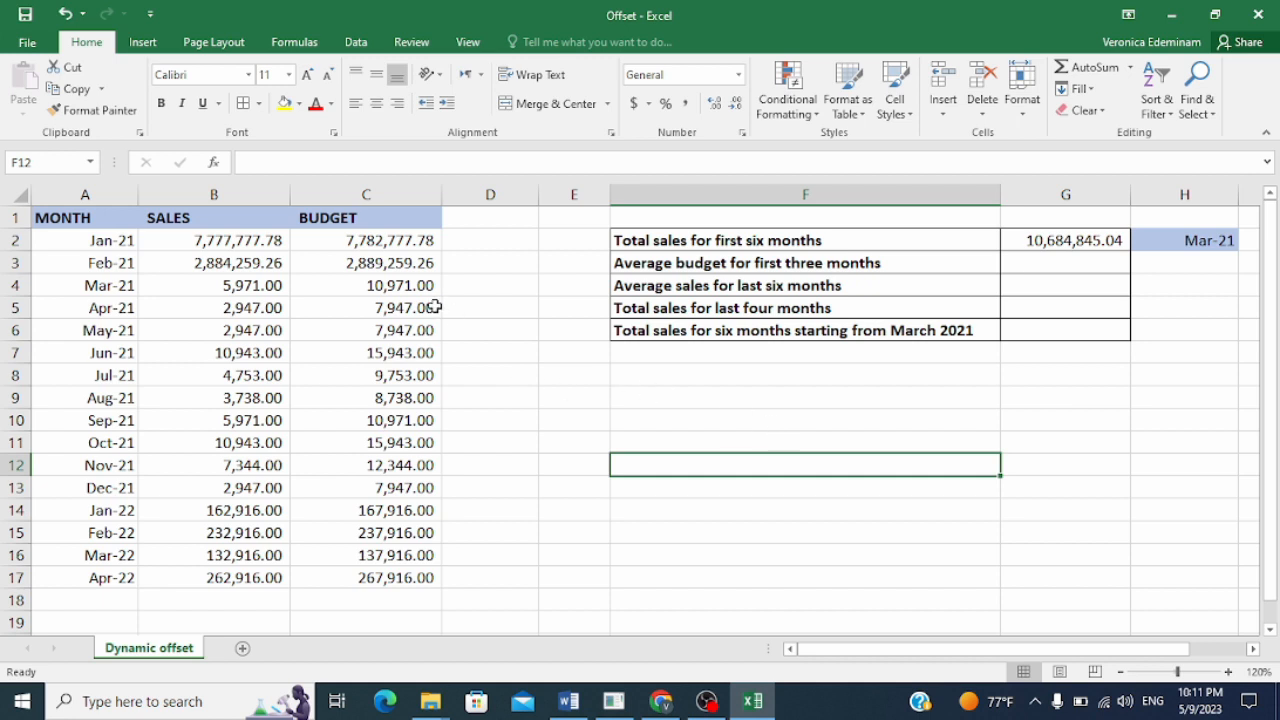
# - Begin an AVERAGE(OFFSET( formula in G3 for the average budget of the first three months, with the BUDGET header C1 as reference
pyautogui.click(1055, 263)
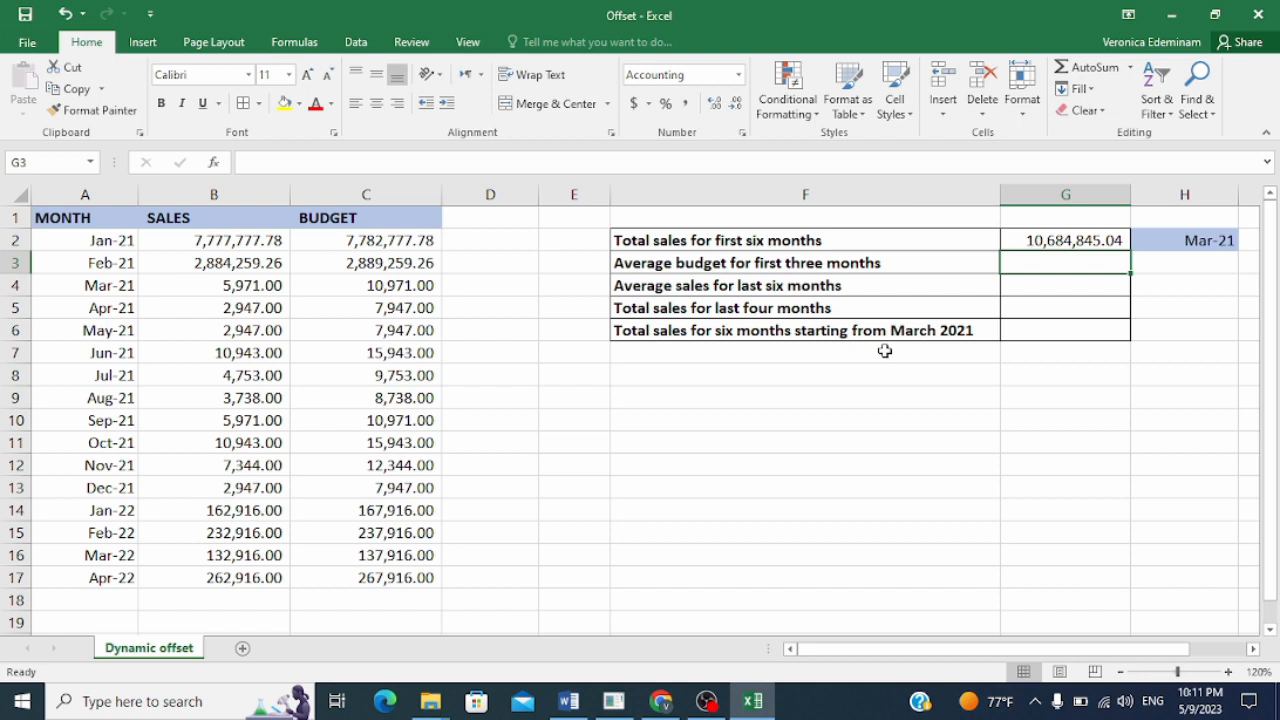
pyautogui.write('=averae')
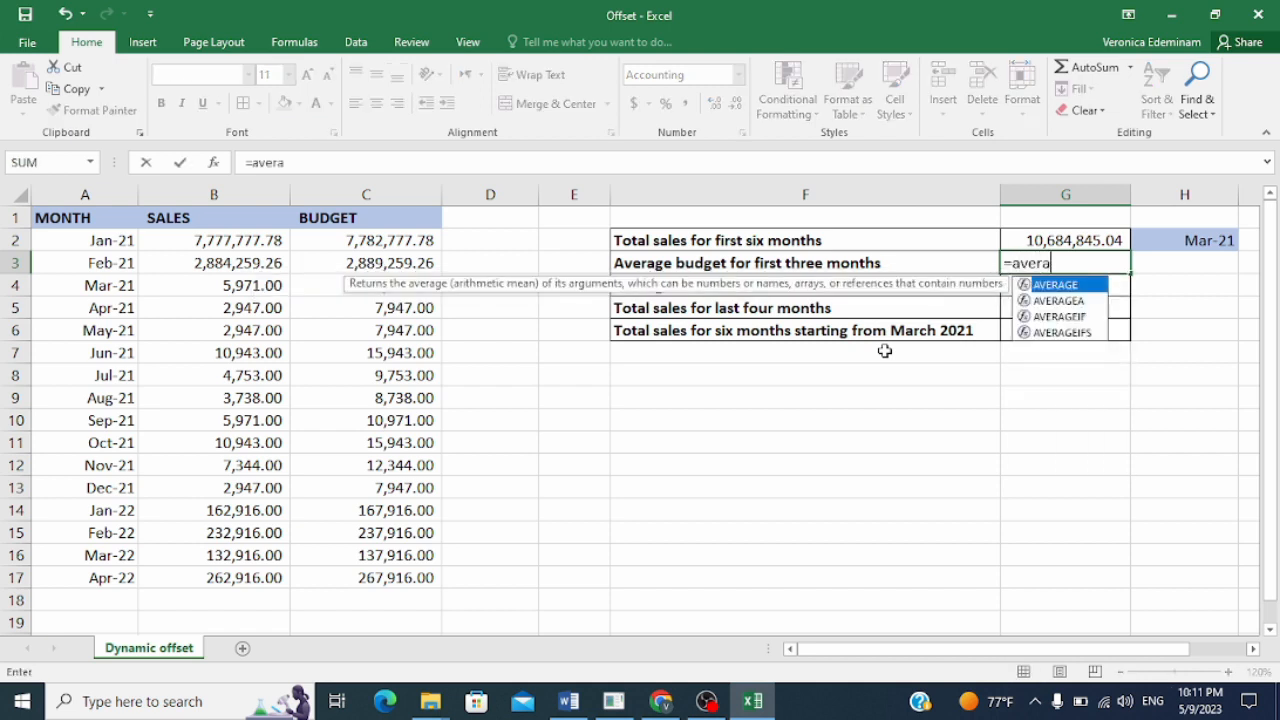
pyautogui.write('ge(offset(')
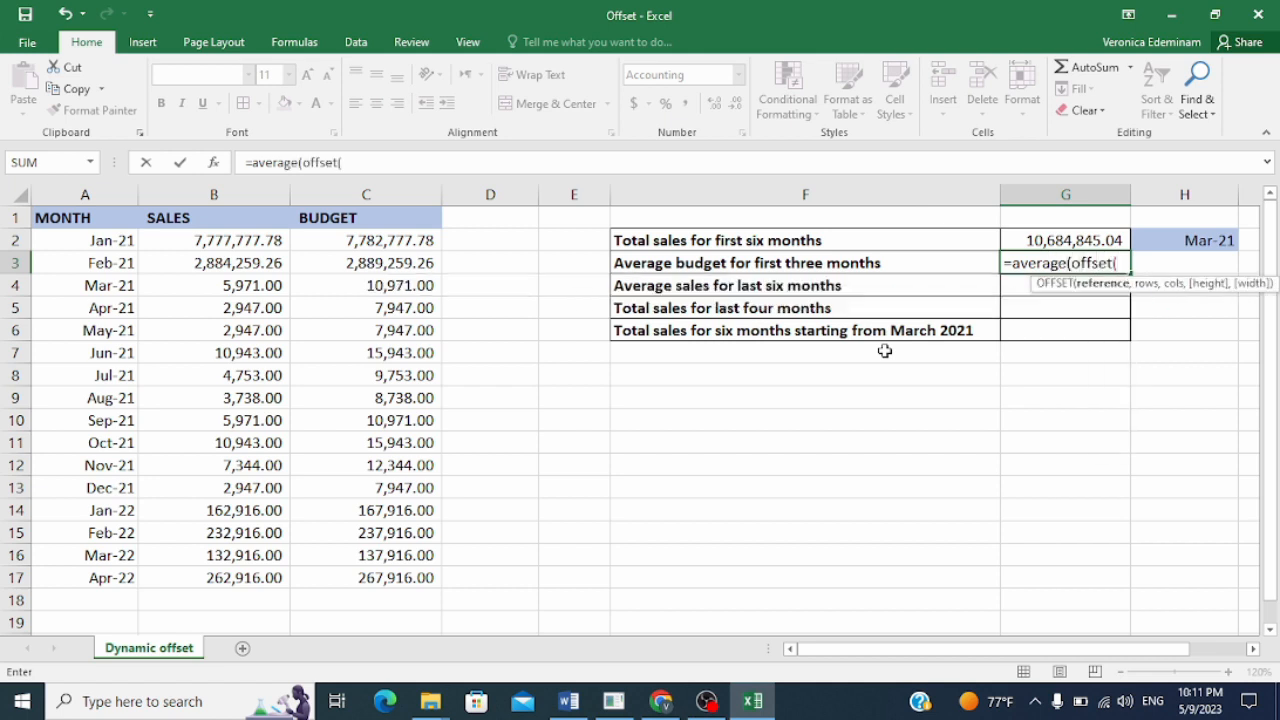
pyautogui.click(341, 219)
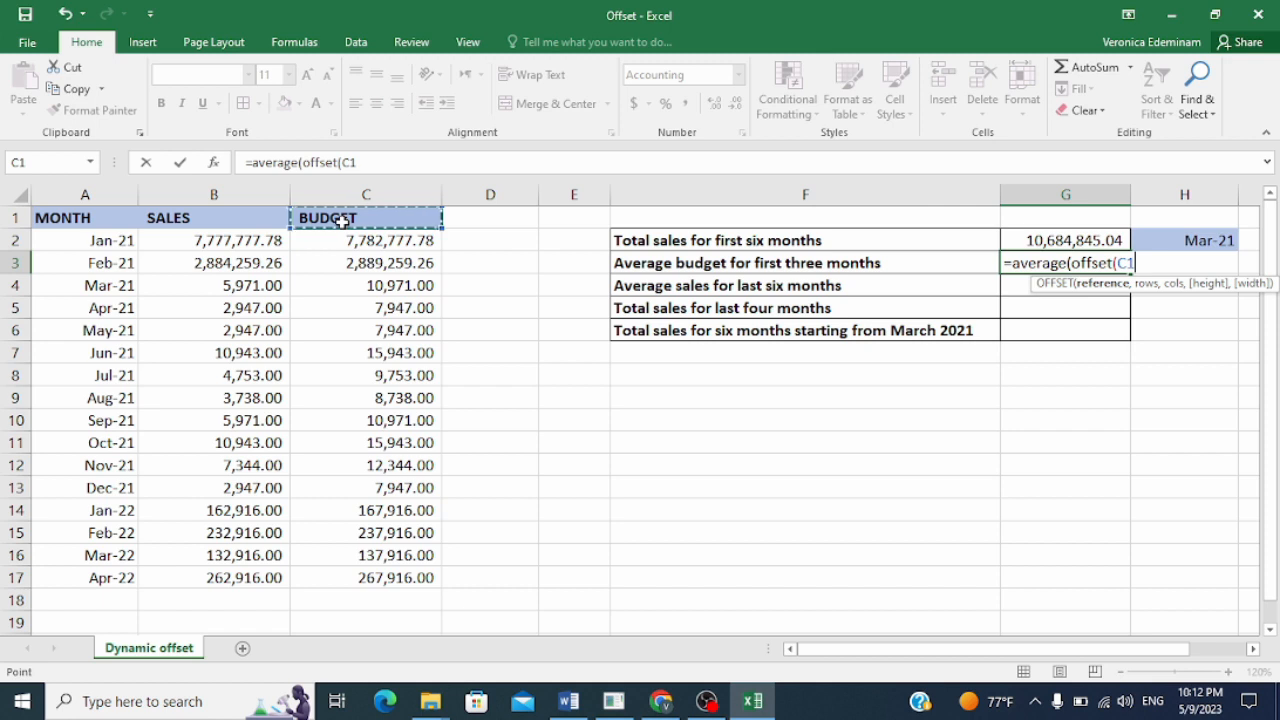
pyautogui.write(',')
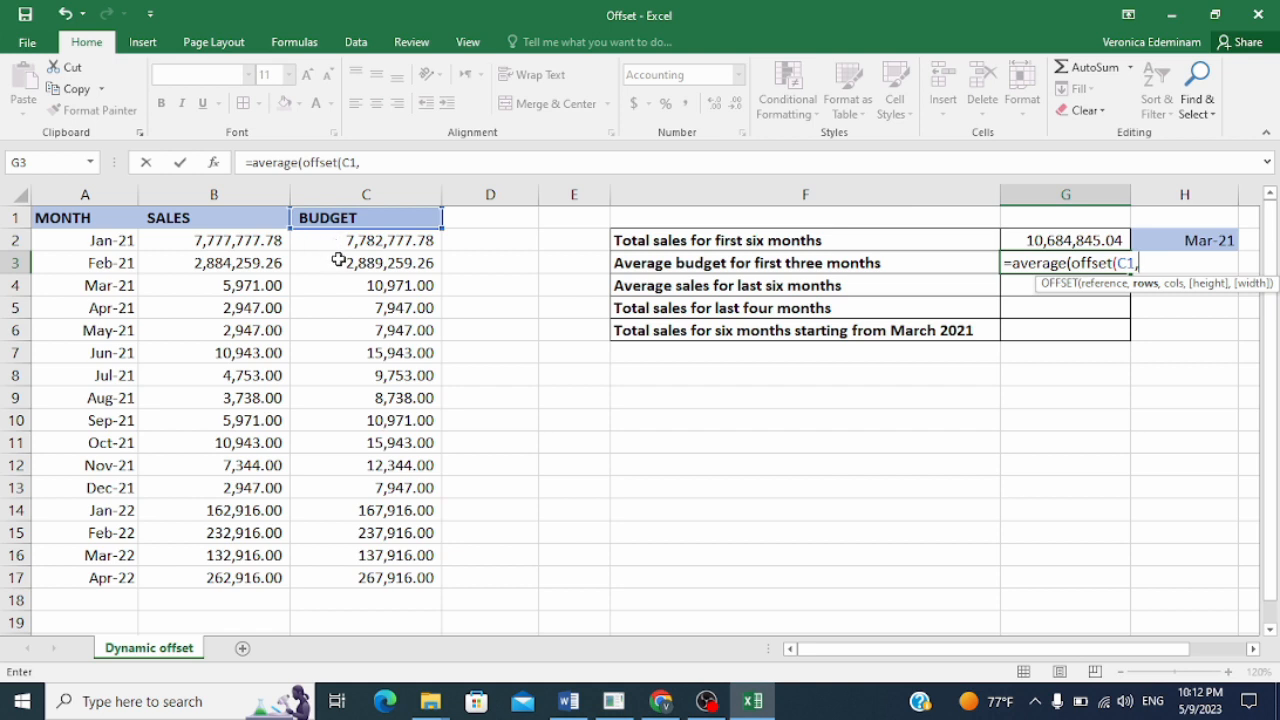
# - Complete the G3 formula as =AVERAGE(OFFSET(C1,1,0,3,1)) and check it against the average of C2:C4
pyautogui.write('1,')
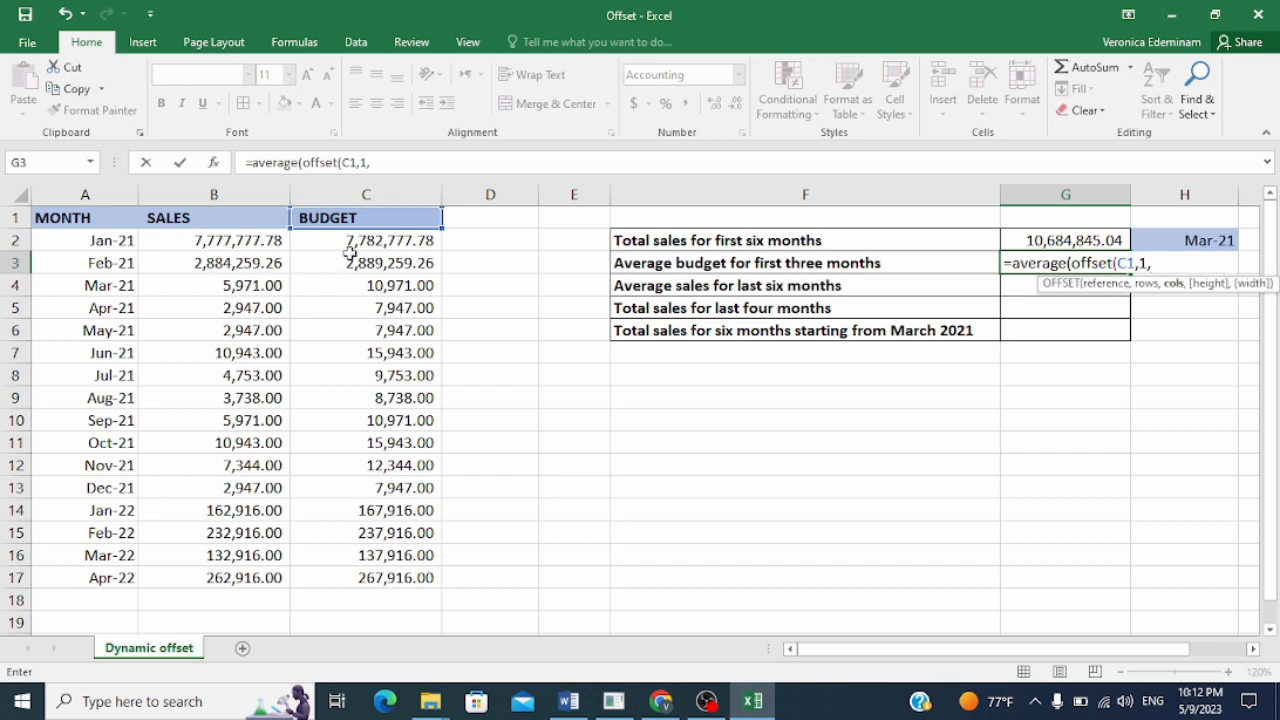
pyautogui.write('0,')
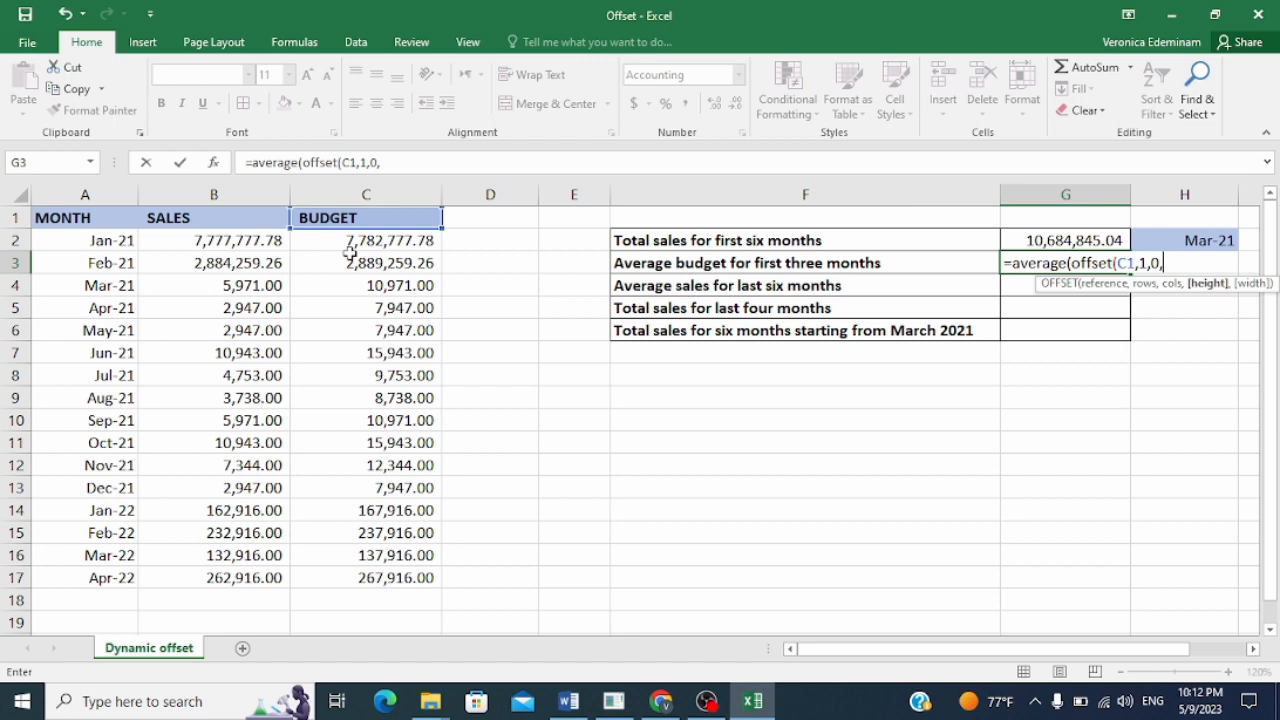
pyautogui.write('3,')
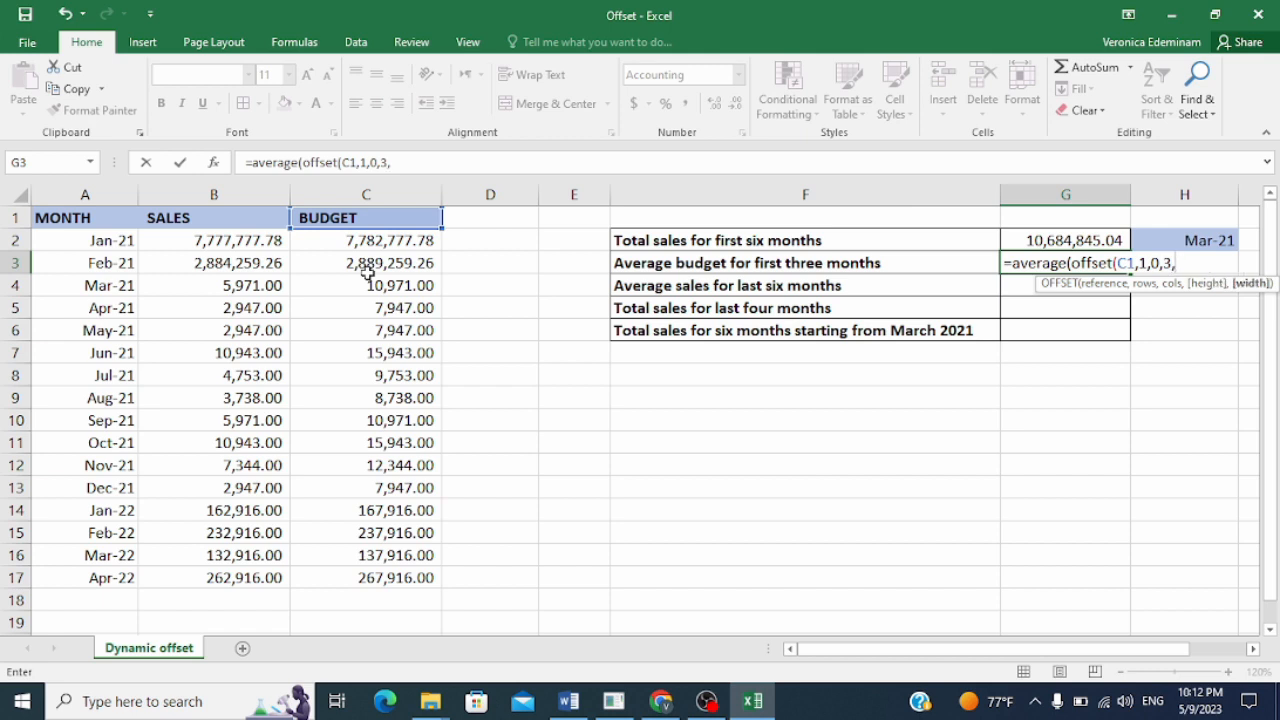
pyautogui.write('1))')
pyautogui.press('Return')
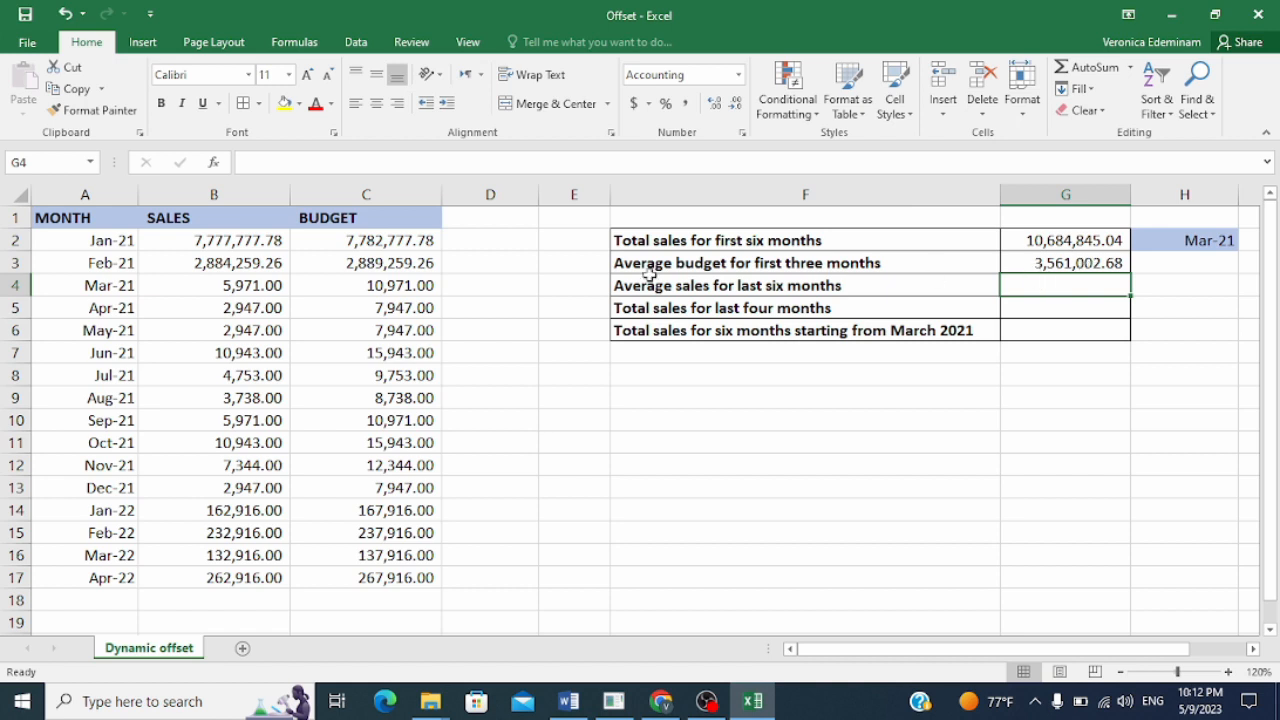
pyautogui.moveTo(407, 240); pyautogui.dragTo(398, 287)
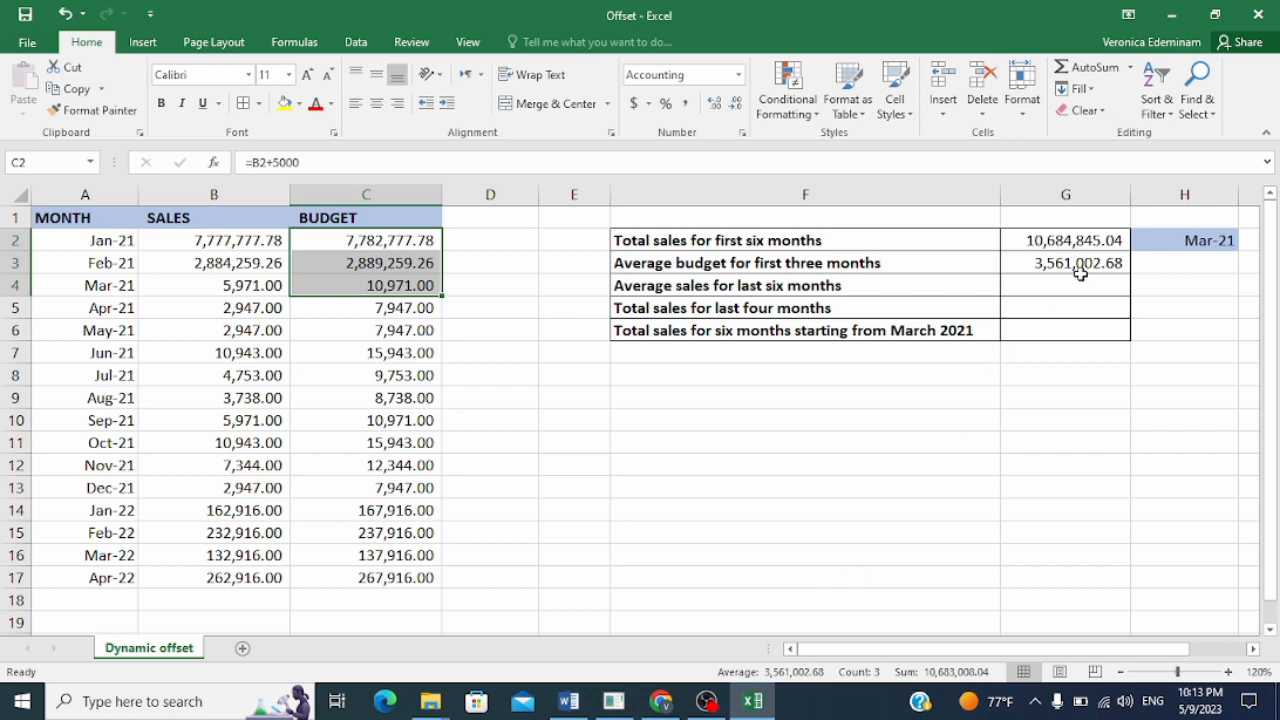
pyautogui.click(1055, 296)
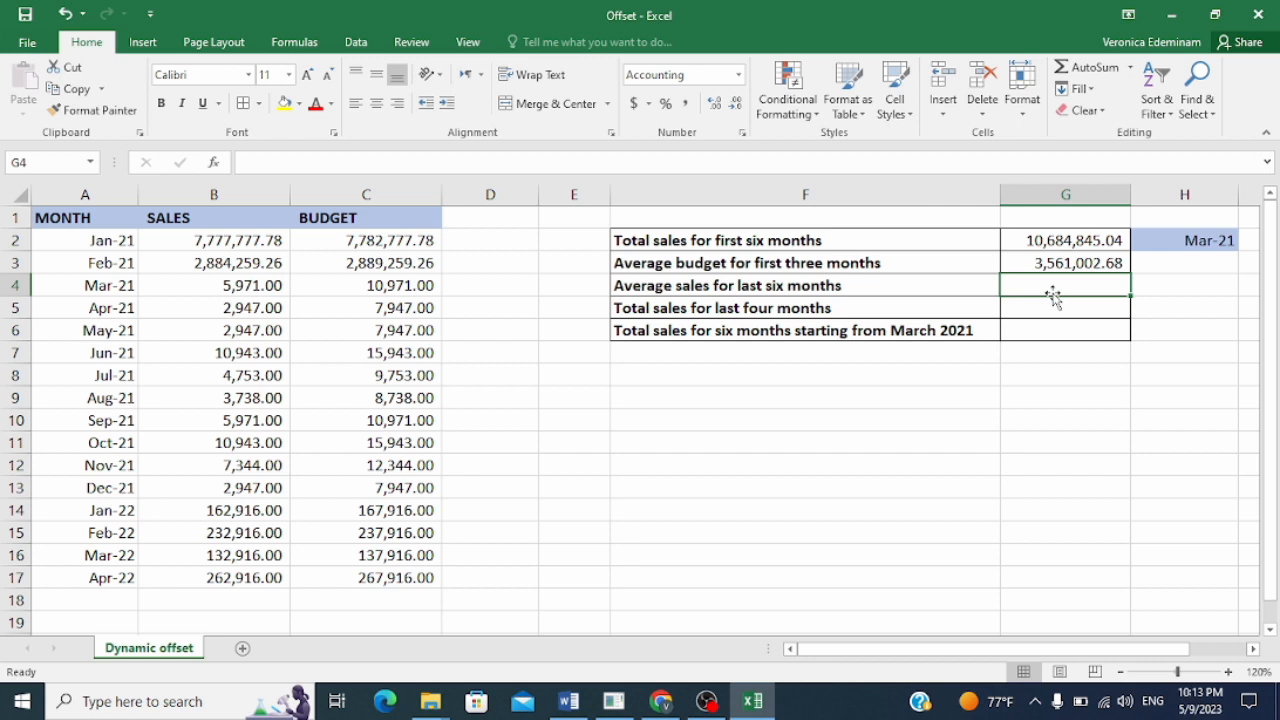
pyautogui.write('=')
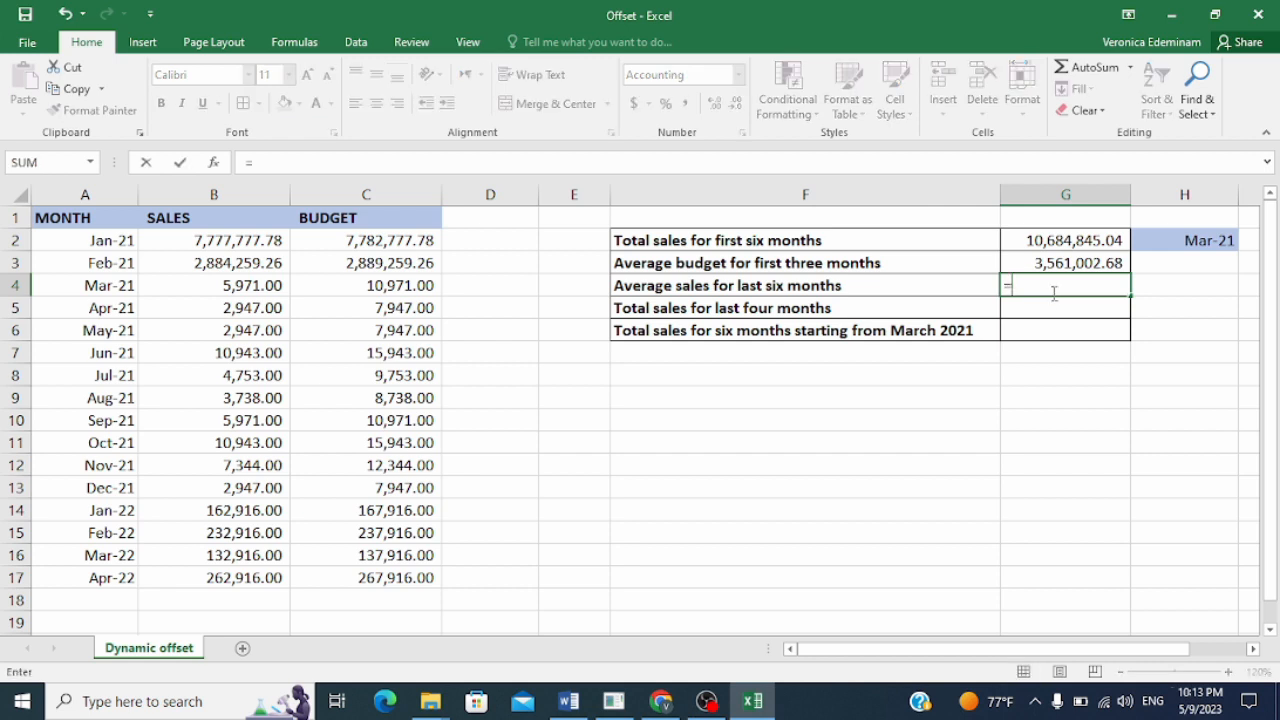
pyautogui.write('average(offset')
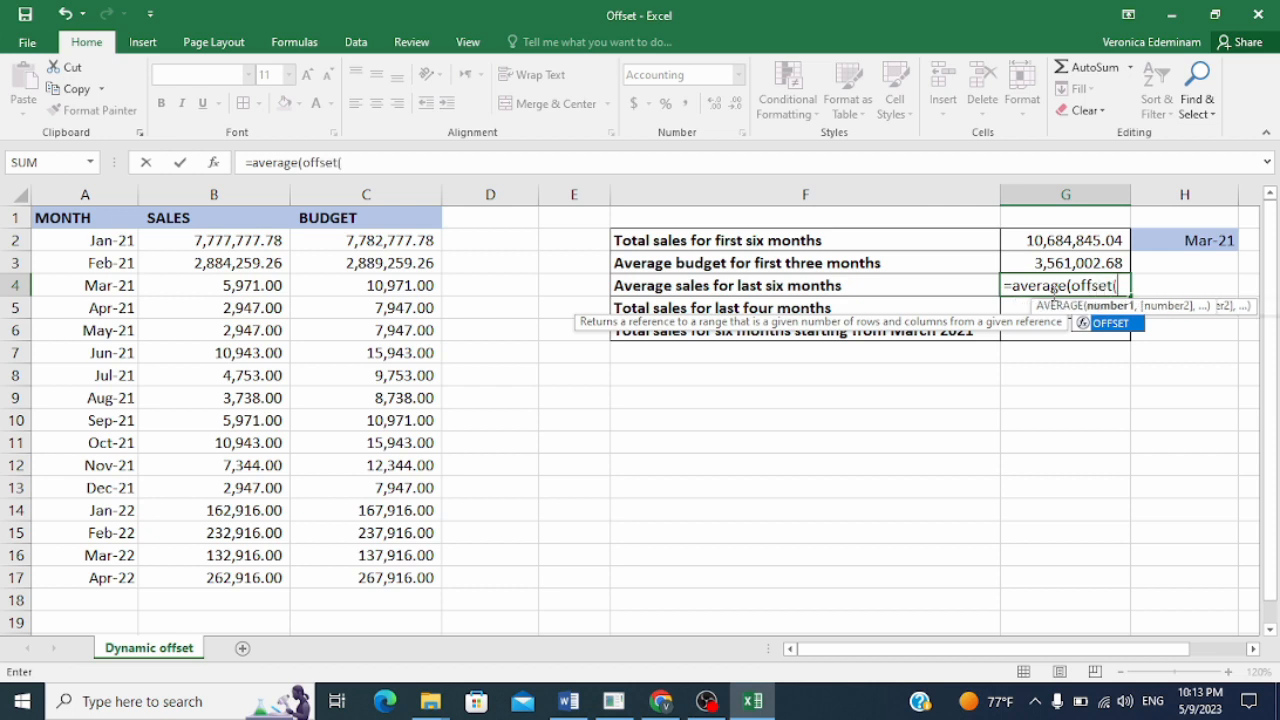
pyautogui.write('(')
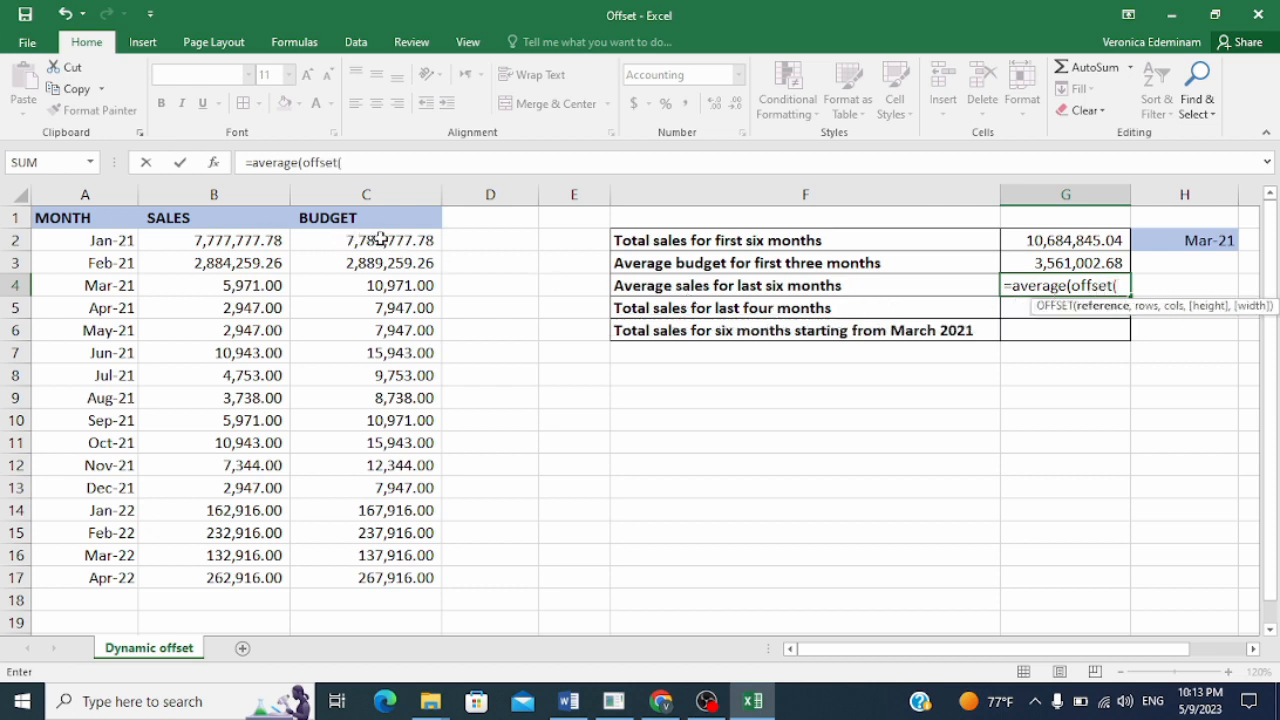
pyautogui.click(230, 219)
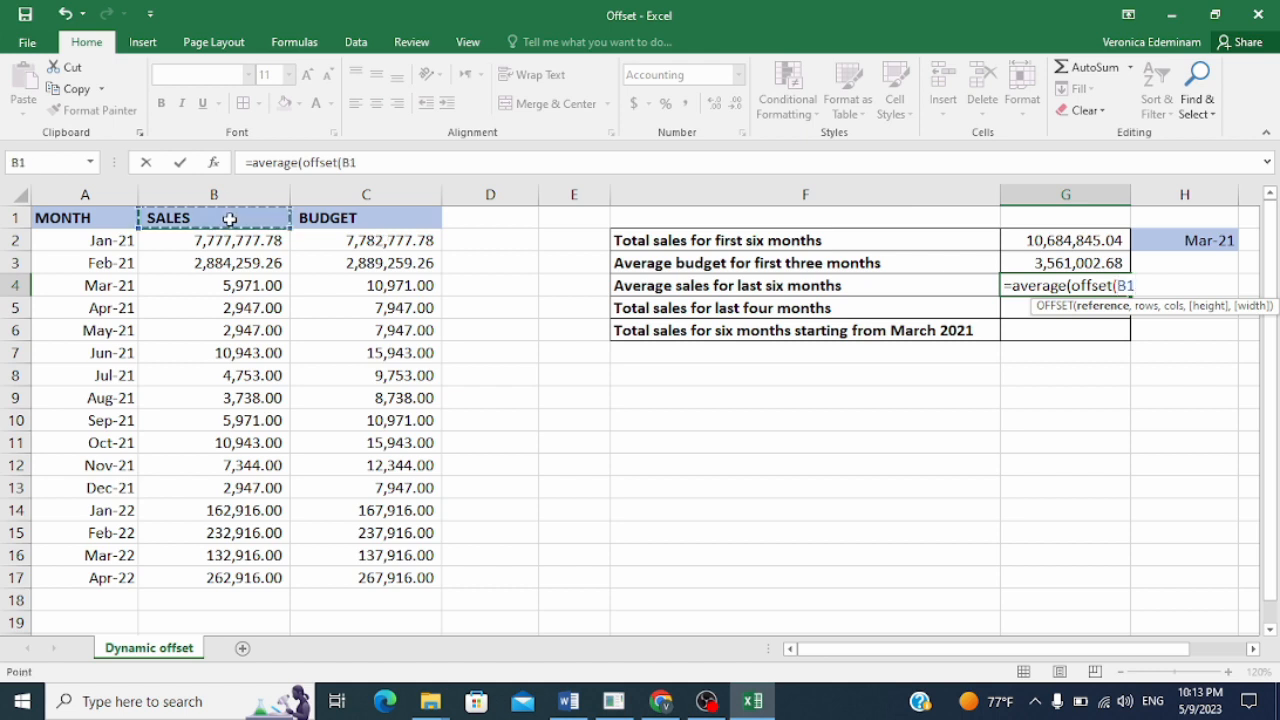
pyautogui.write(',')
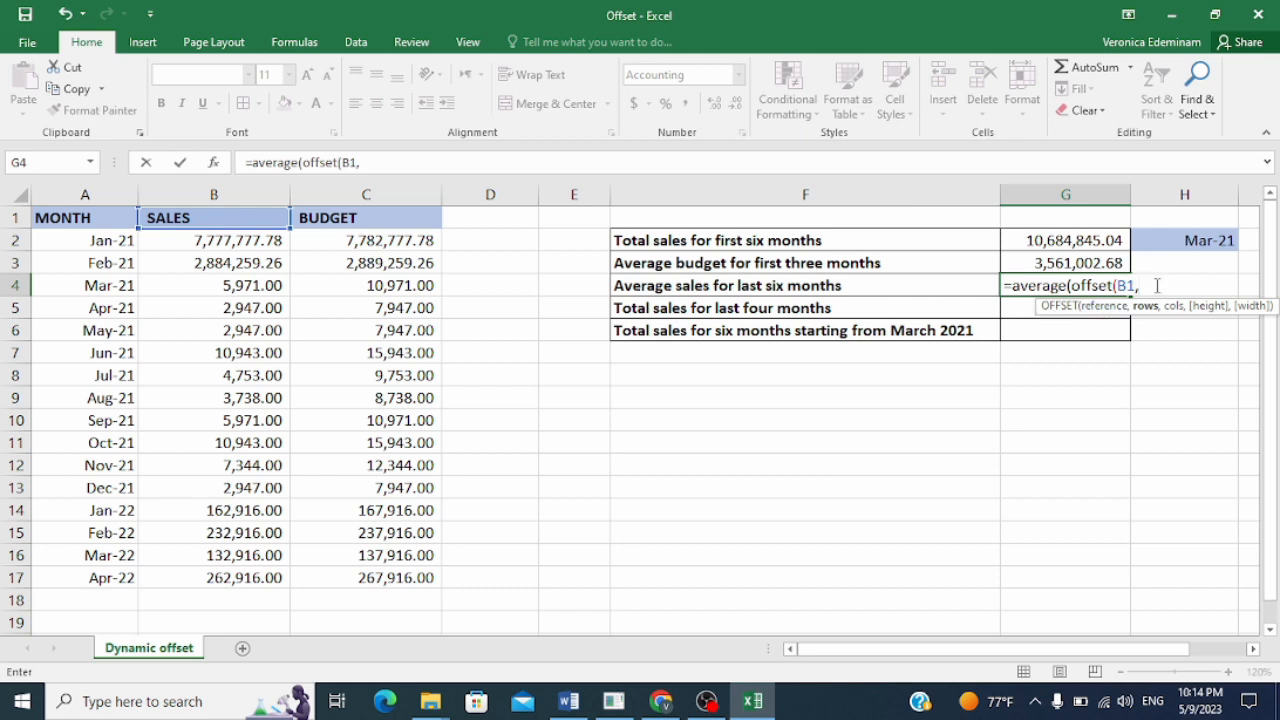
pyautogui.write('count')
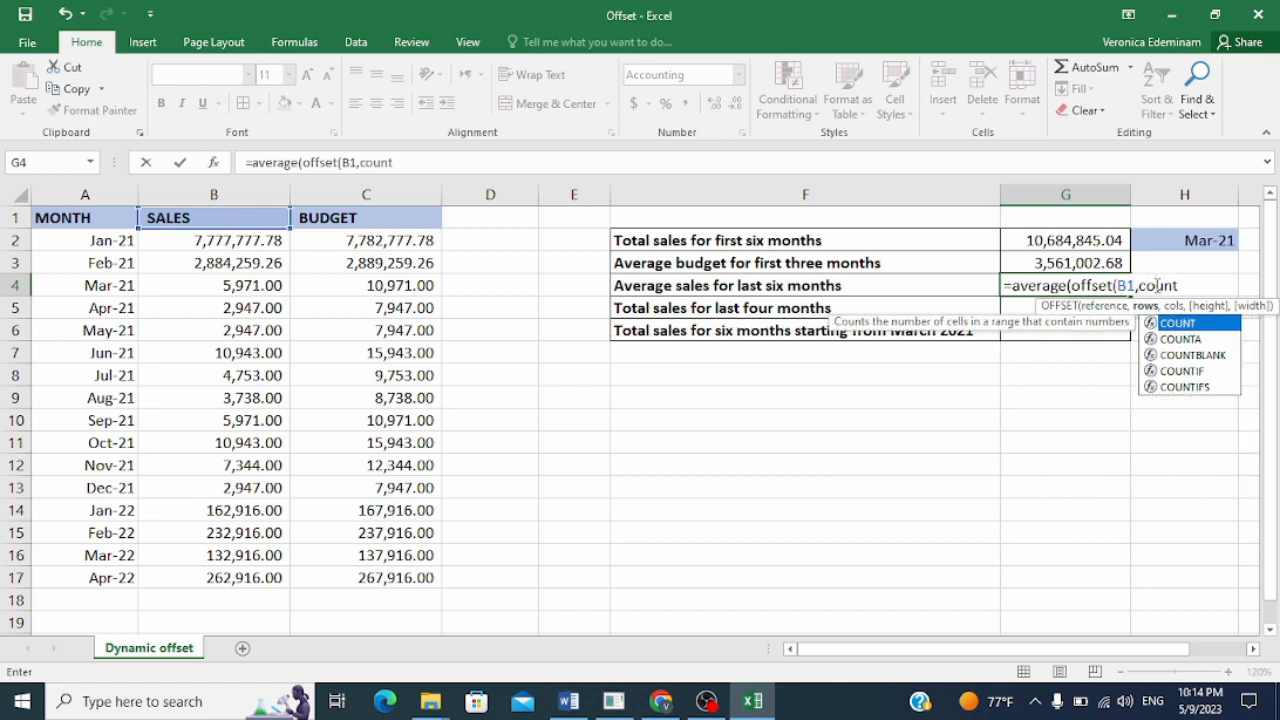
pyautogui.write('(')
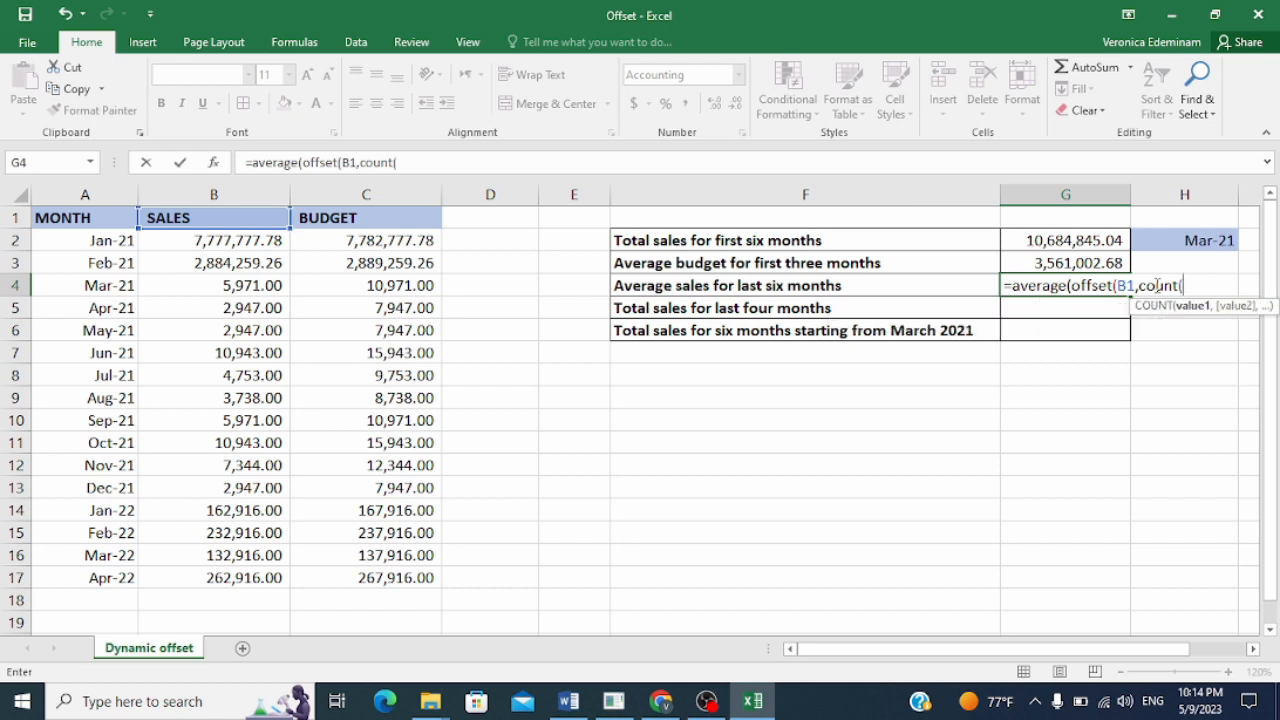
pyautogui.click(244, 242)
pyautogui.moveTo(244, 242); pyautogui.dragTo(239, 616)
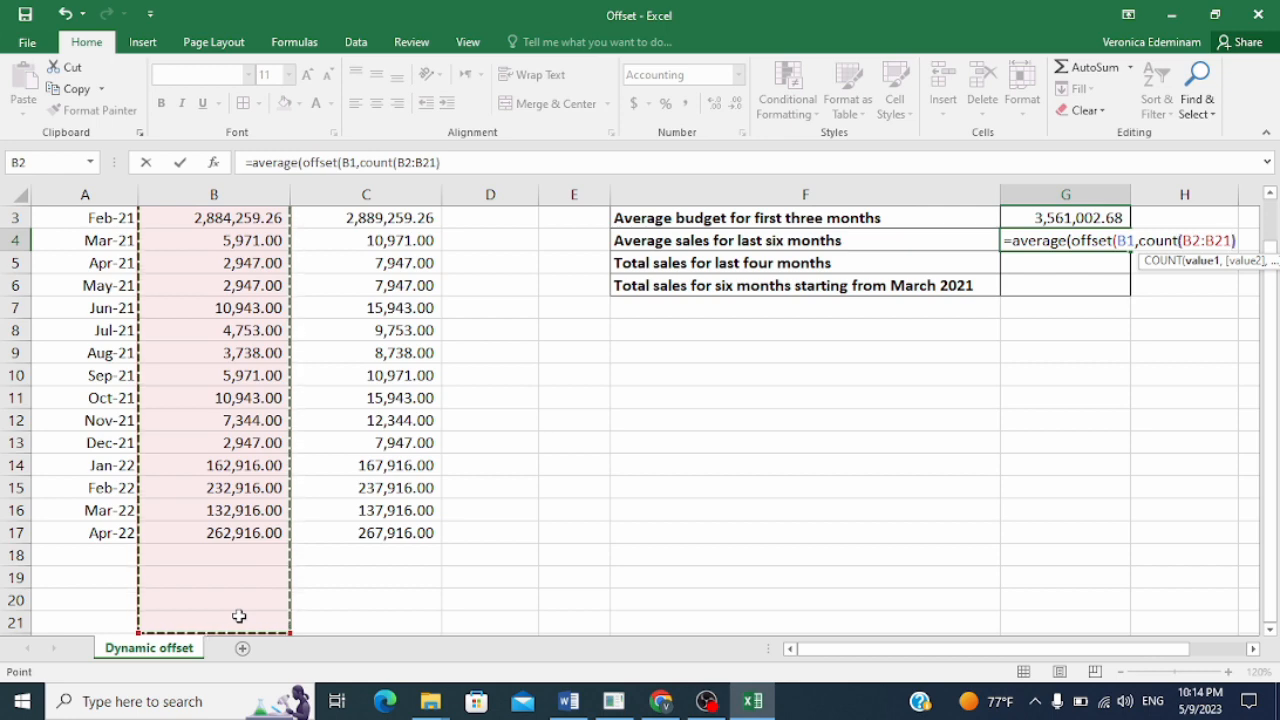
pyautogui.write(')')
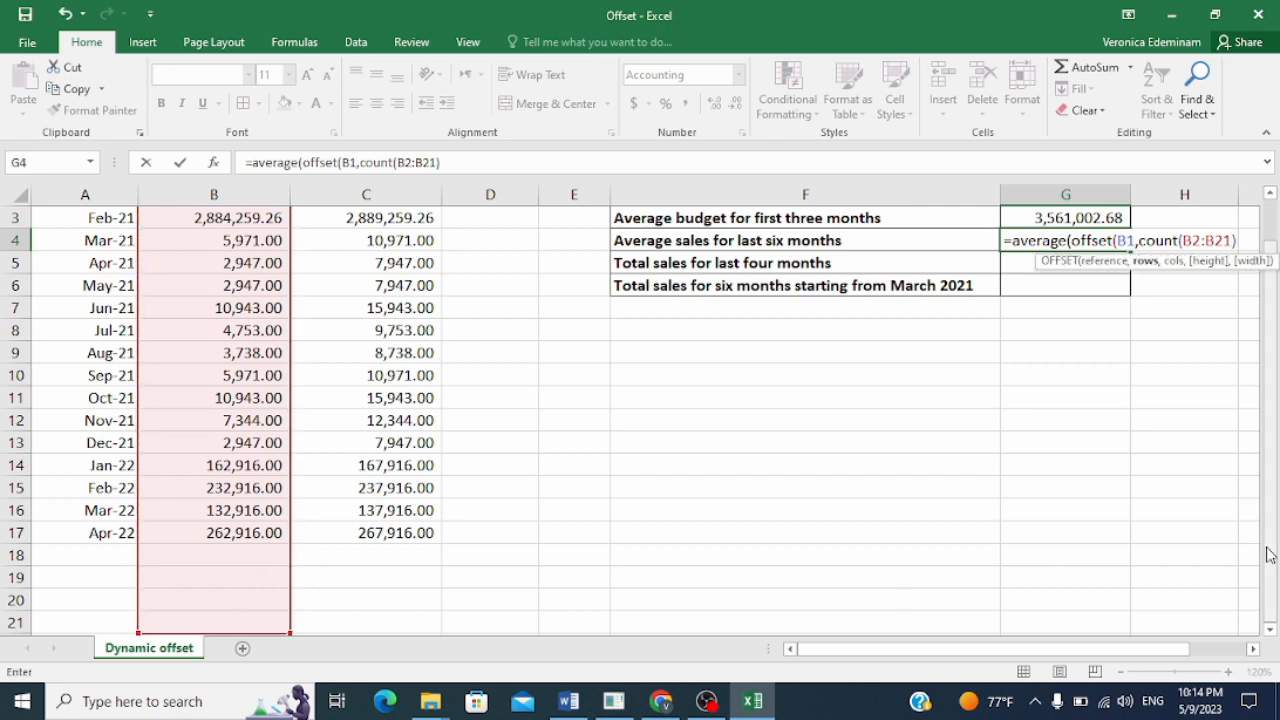
pyautogui.moveTo(1270, 565); pyautogui.dragTo(1273, 455)
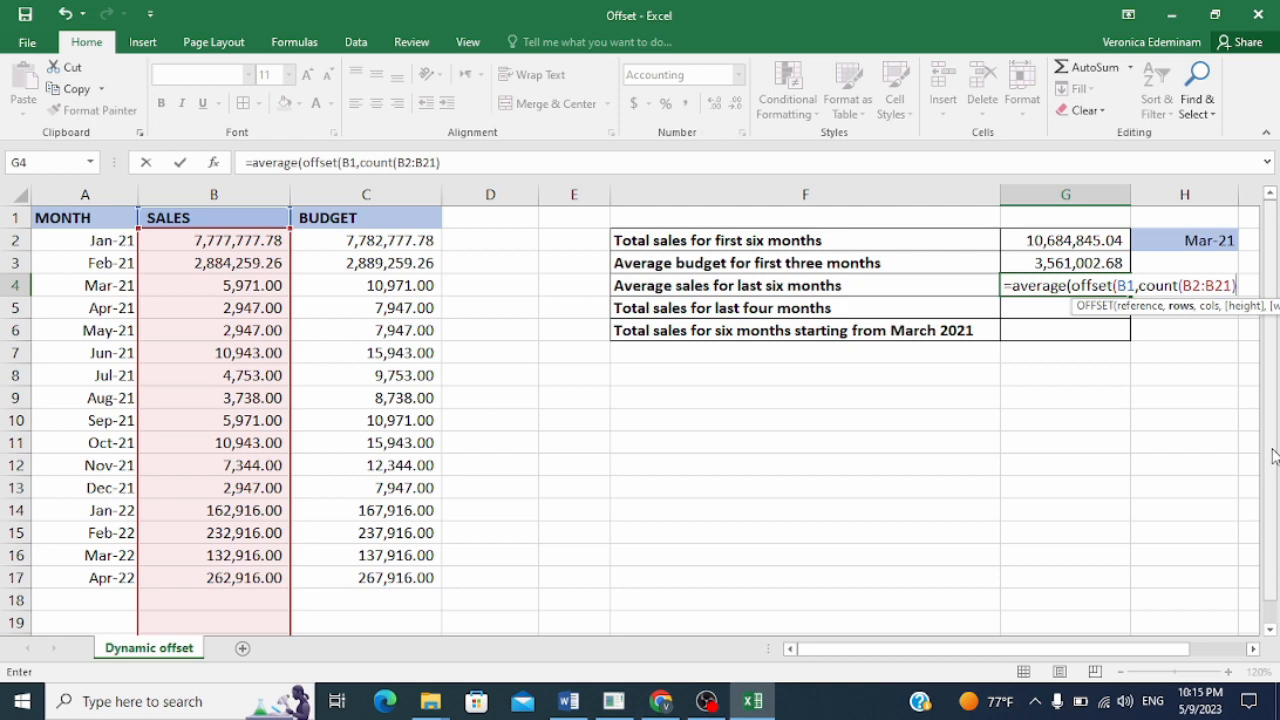
pyautogui.press('Escape')
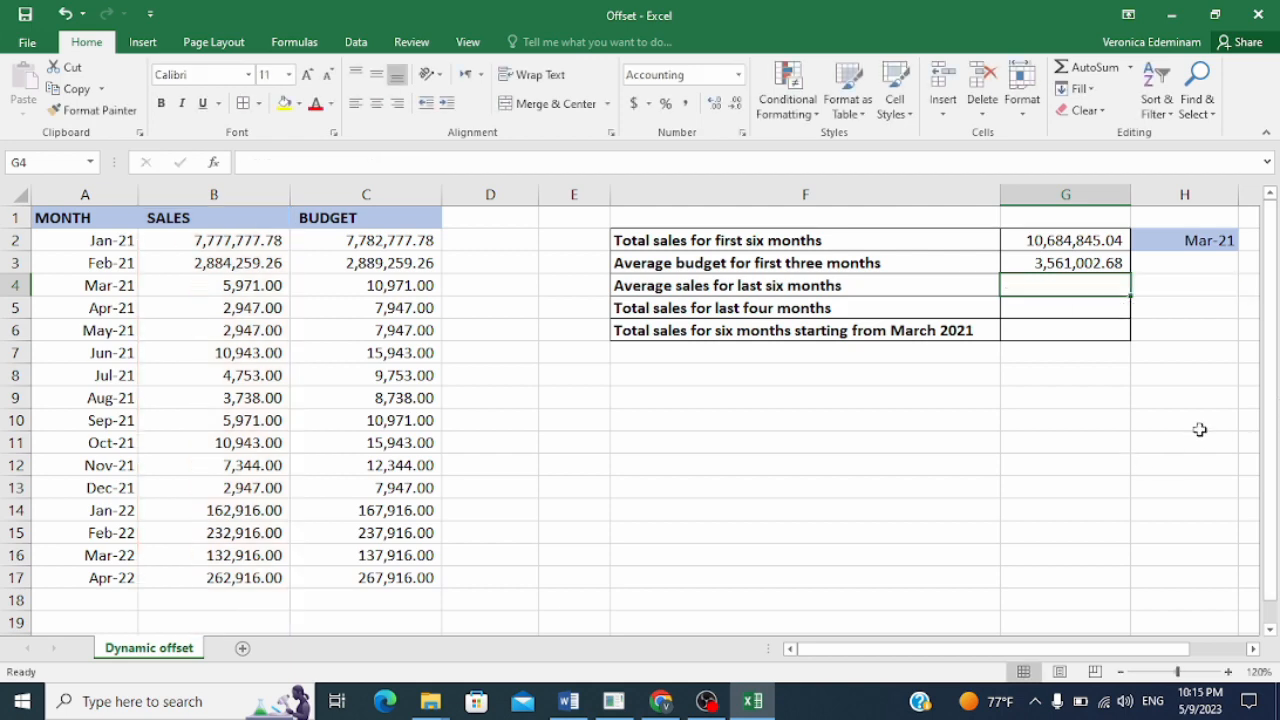
# - Test the number of sales entries in G10 with =COUNT(B2:B22), return to the start of the data and clear the test cell
pyautogui.click(1035, 420)
pyautogui.write('=coun')
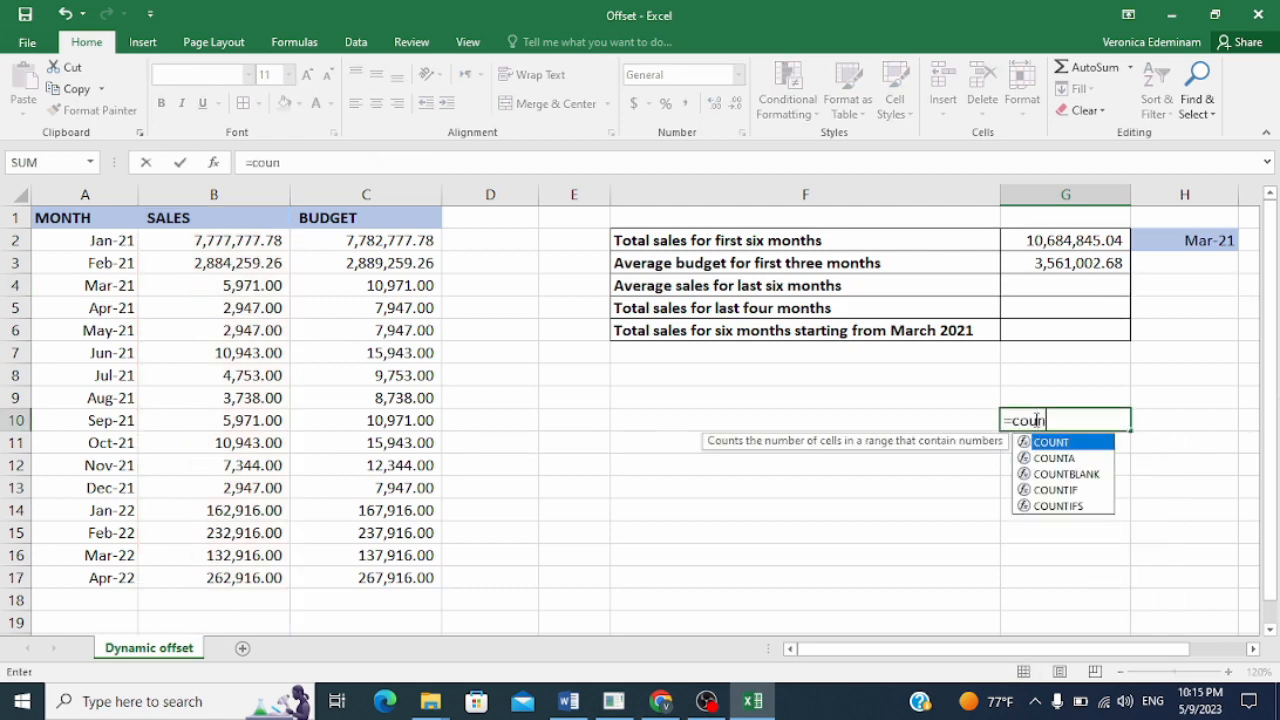
pyautogui.write('t(')
pyautogui.click(256, 240)
pyautogui.moveTo(256, 240); pyautogui.dragTo(251, 628)
pyautogui.press('Return')
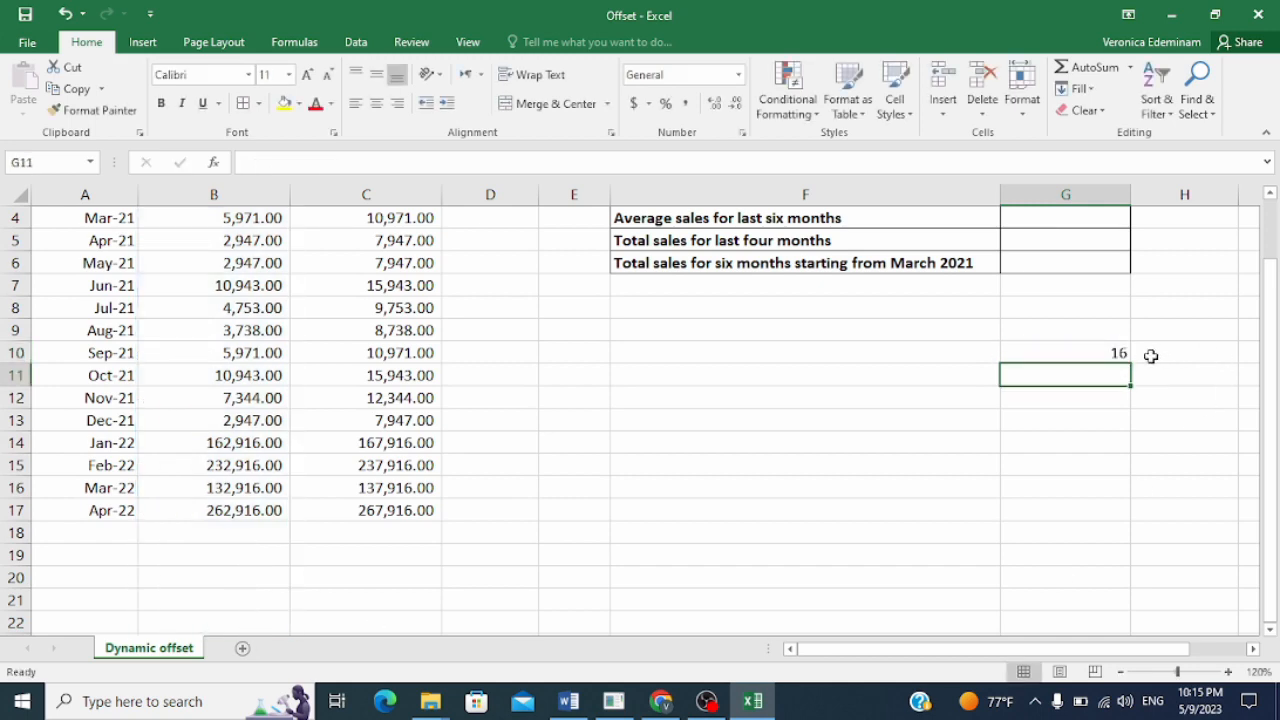
pyautogui.click(1108, 357)
pyautogui.moveTo(1275, 416); pyautogui.dragTo(1272, 366)
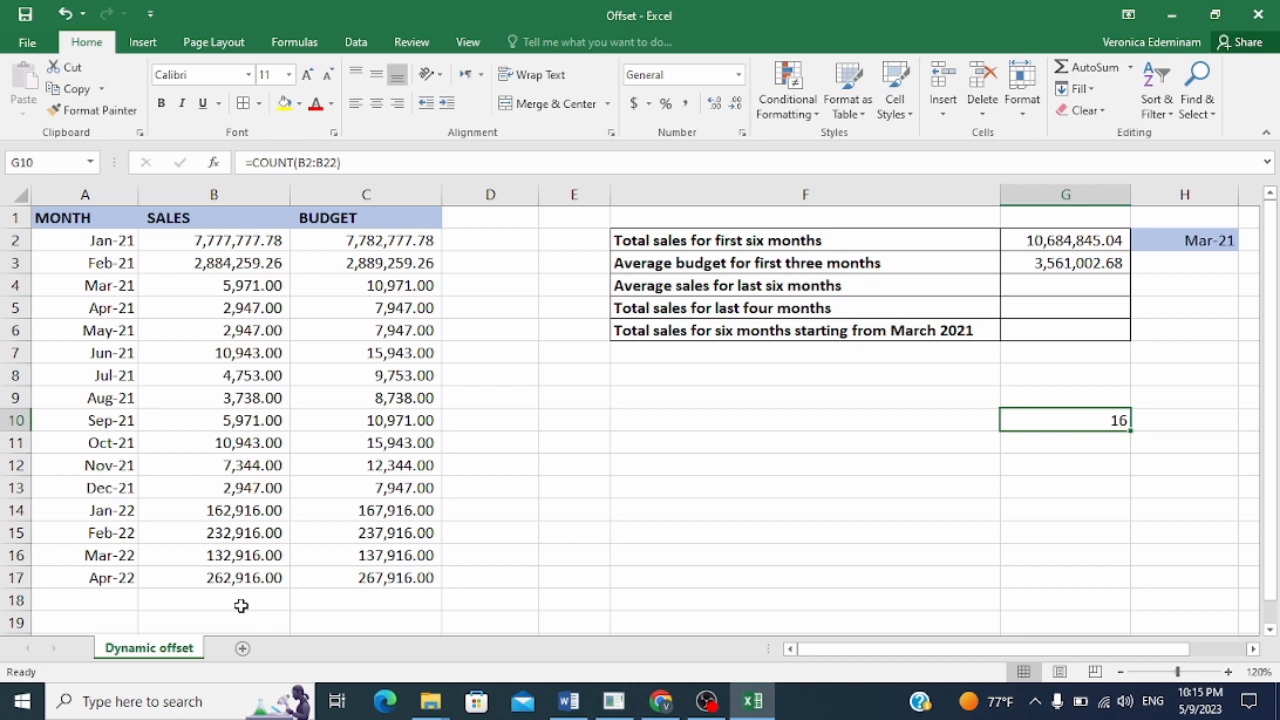
pyautogui.press('F2')
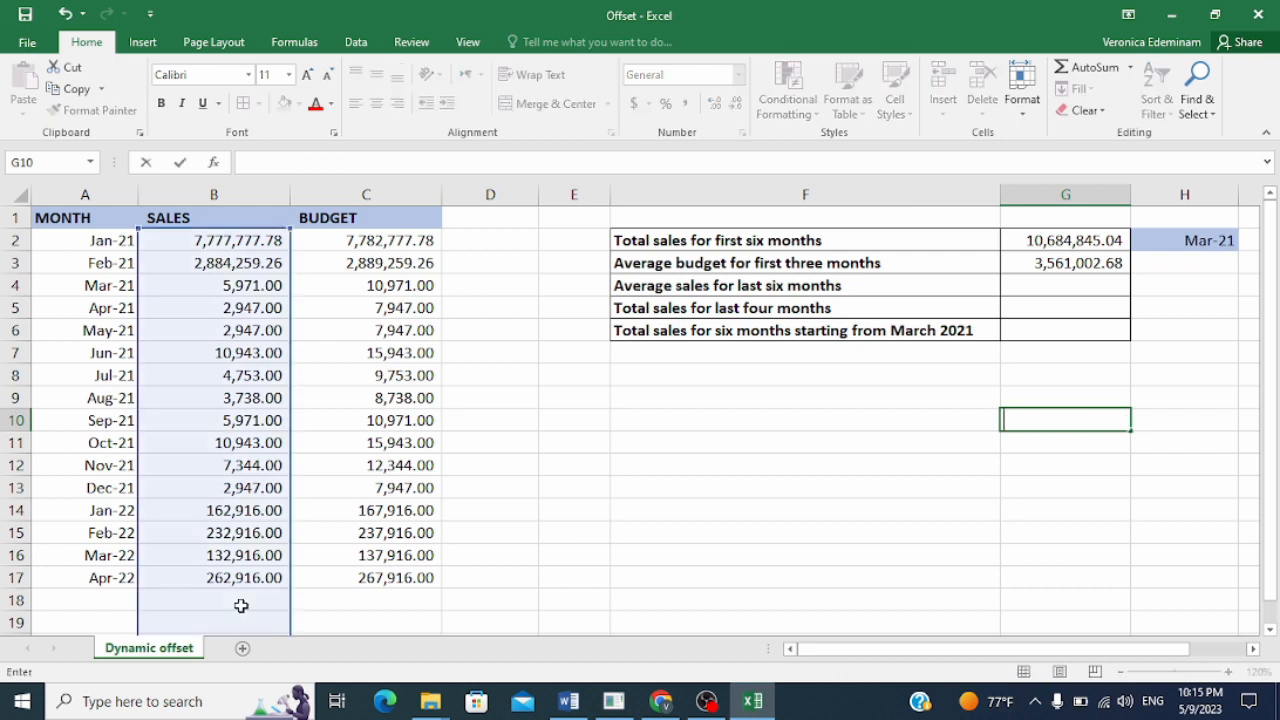
# - Begin an AVERAGE(OFFSET( formula in G4 for the average sales of the last six months, with the SALES header B1 as reference
pyautogui.click(1058, 285)
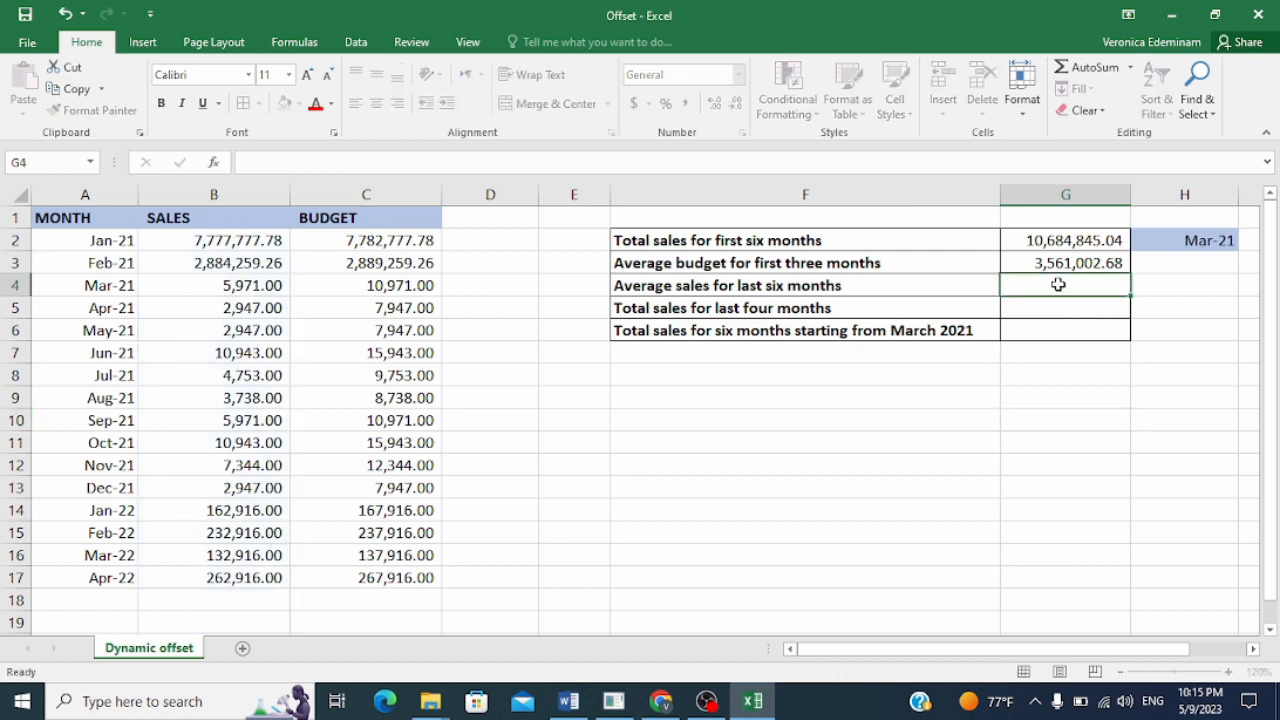
pyautogui.write('=average(')
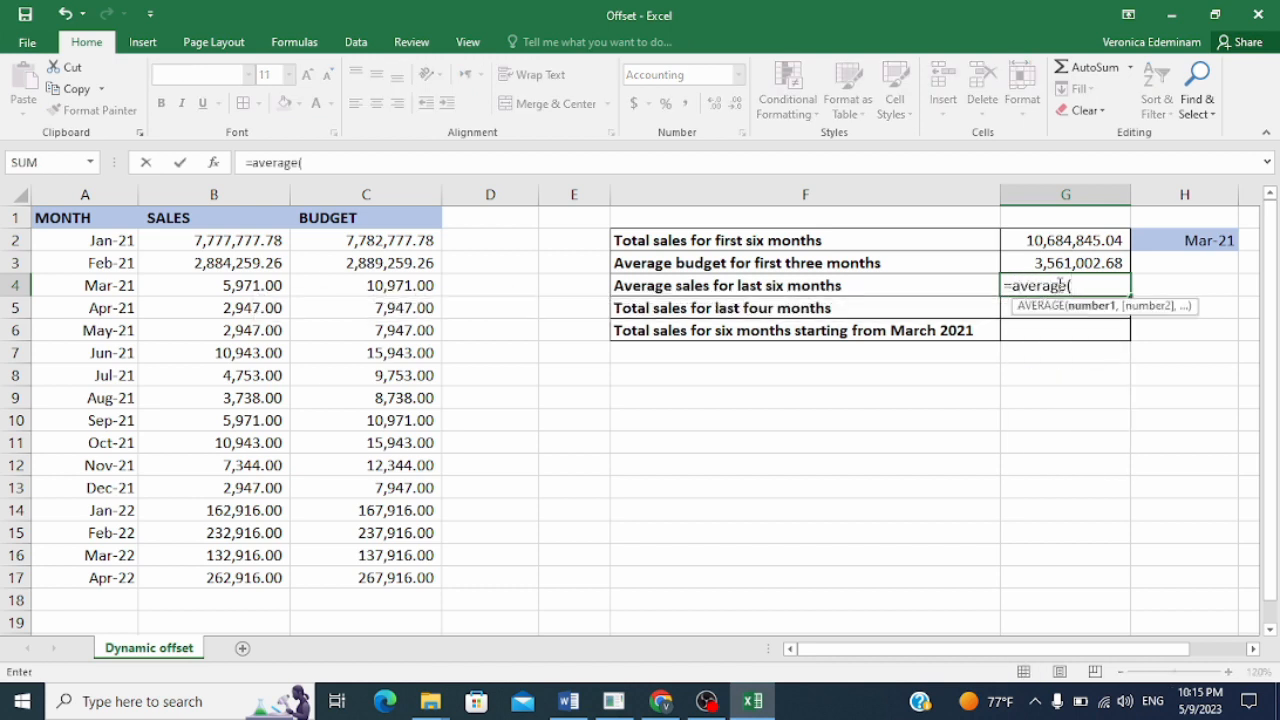
pyautogui.write('offset(')
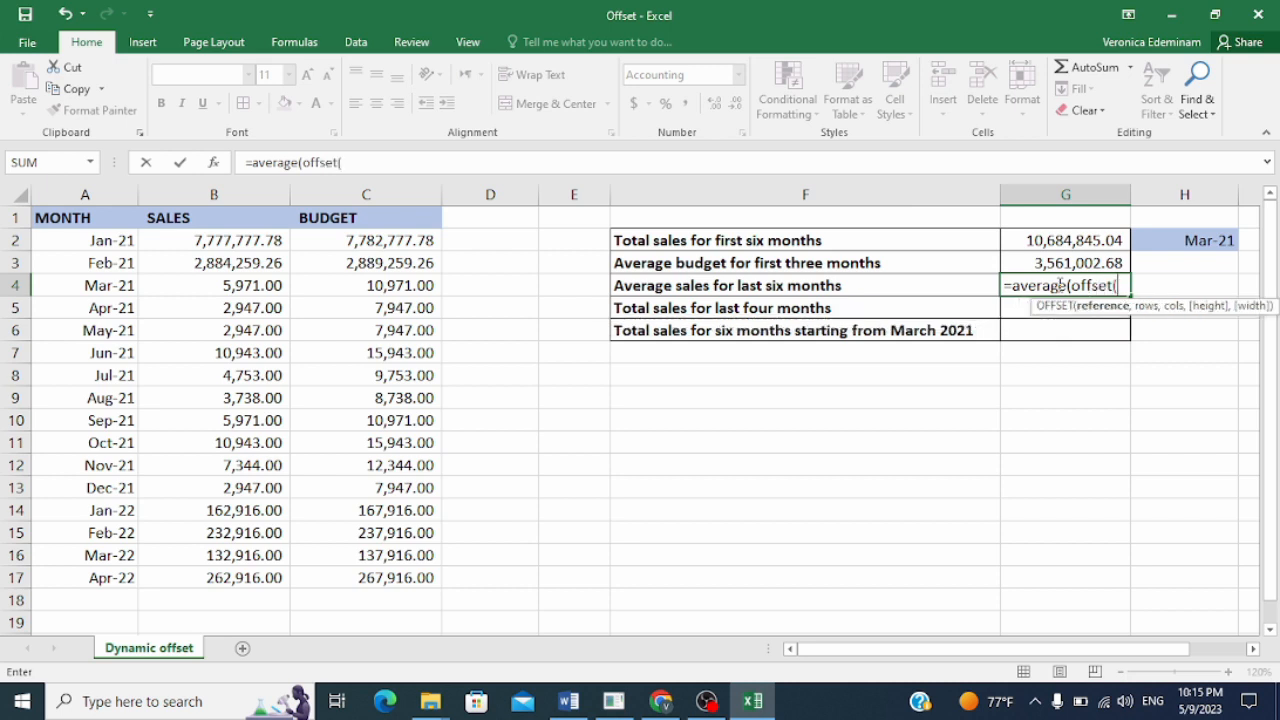
pyautogui.click(232, 218)
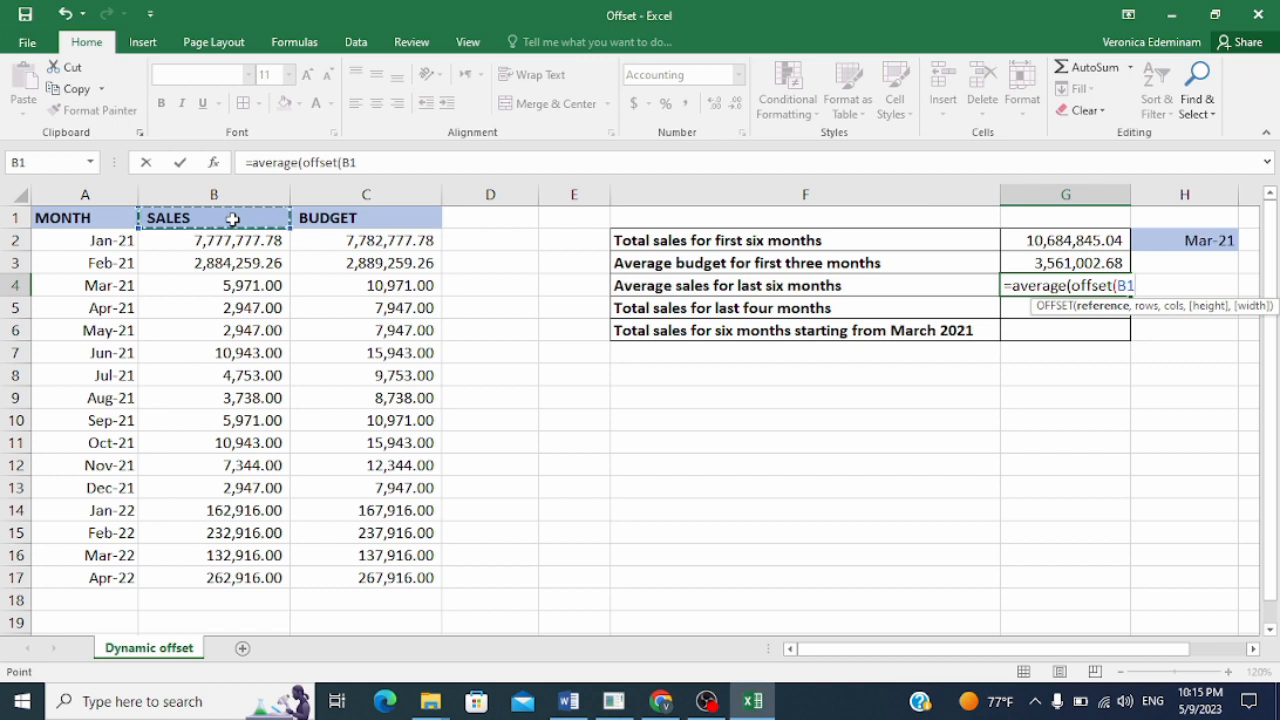
pyautogui.write(',')
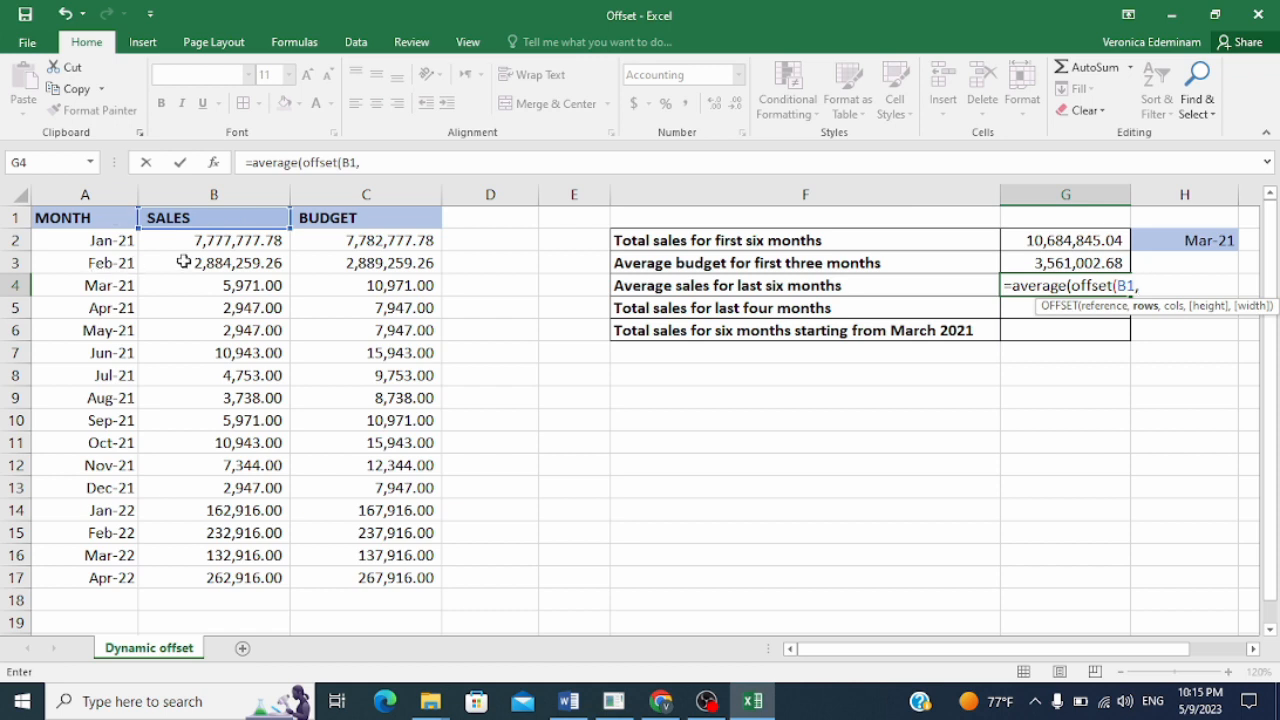
# - Set the rows argument of the G4 OFFSET formula to COUNT(B2:B30), including blank rows below the sales data
pyautogui.write('count(')
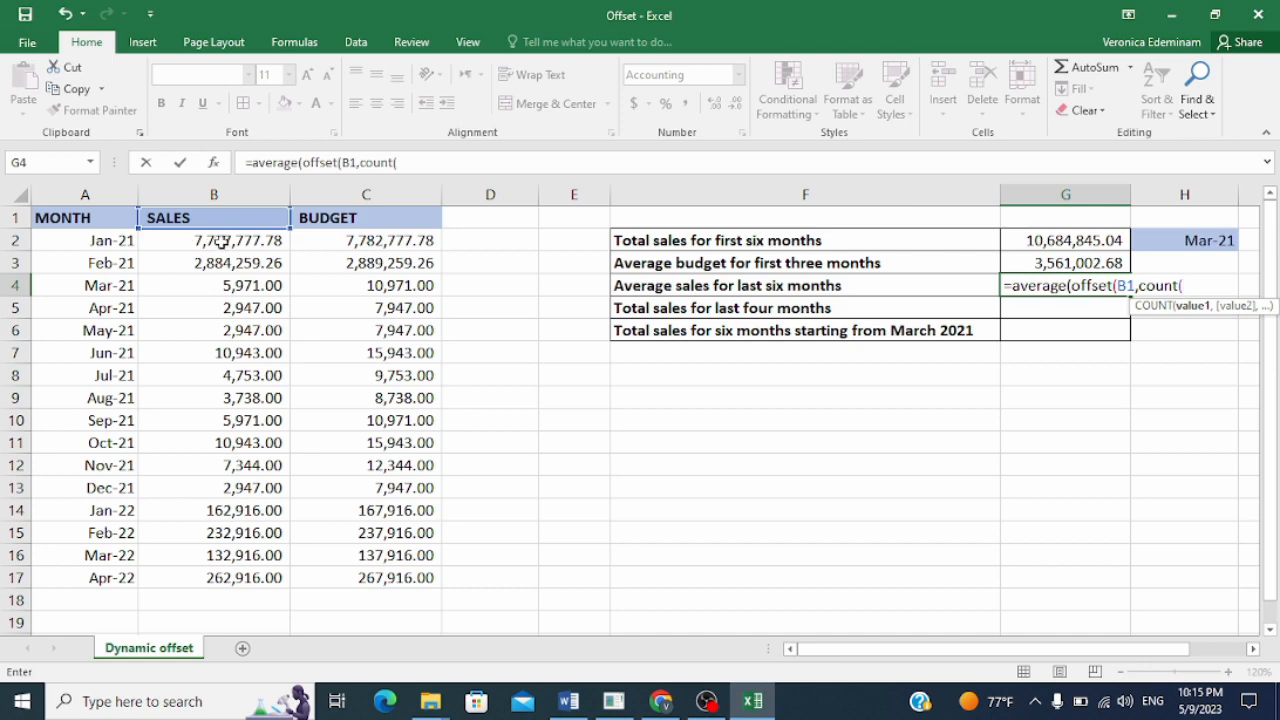
pyautogui.moveTo(227, 240); pyautogui.dragTo(251, 500)
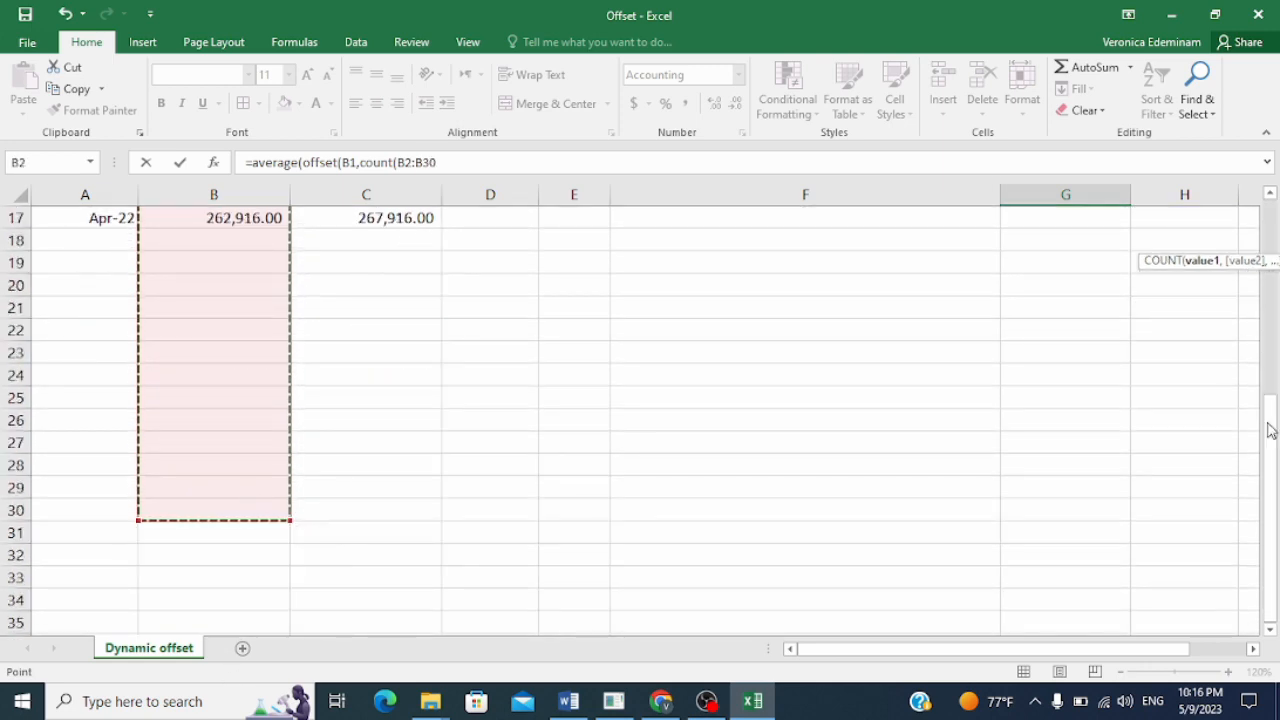
pyautogui.moveTo(1275, 445); pyautogui.dragTo(1274, 420)
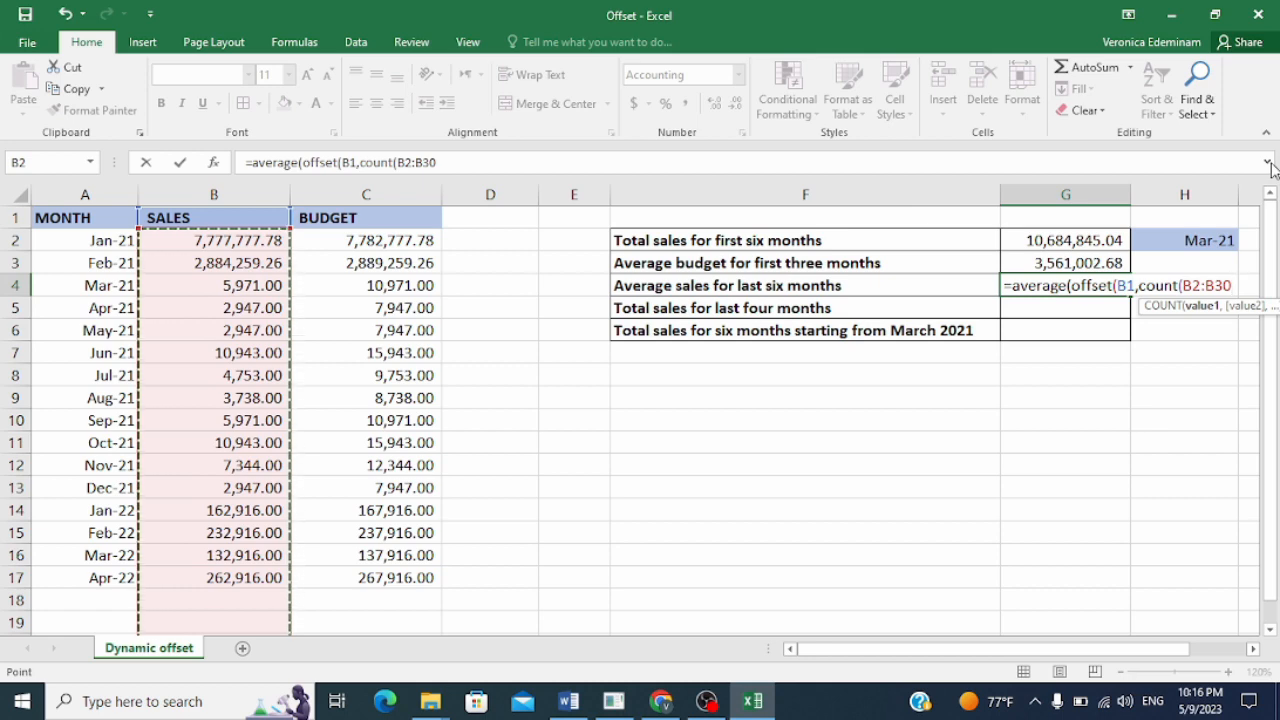
pyautogui.write('),')
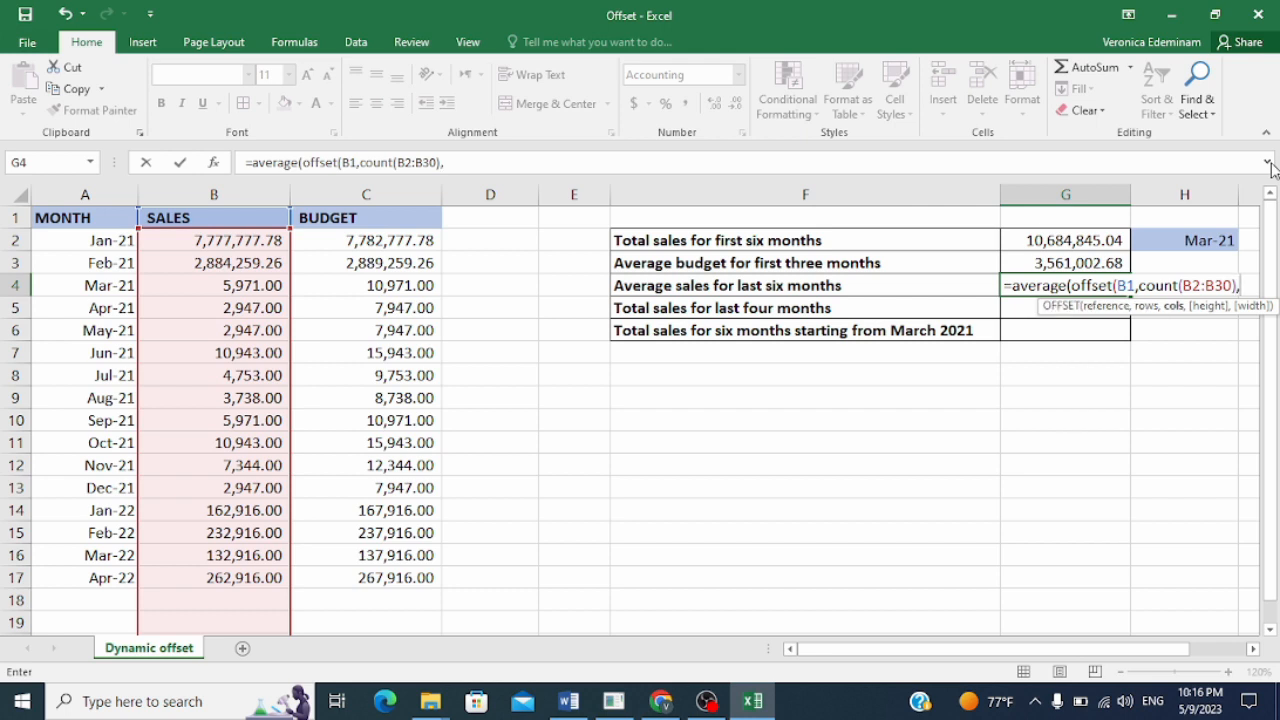
# - Complete the G4 formula as =AVERAGE(OFFSET(B1,COUNT(B2:B30),0,-6,1))
pyautogui.write('0,')
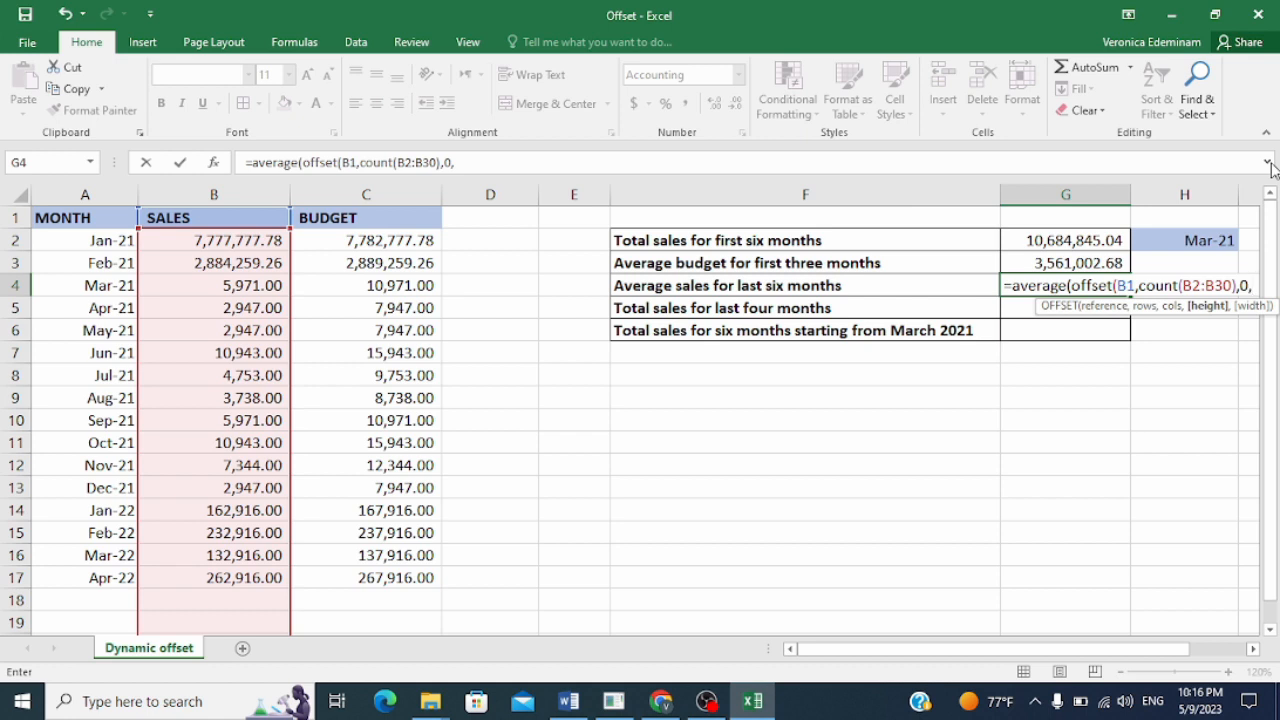
pyautogui.write('-6')
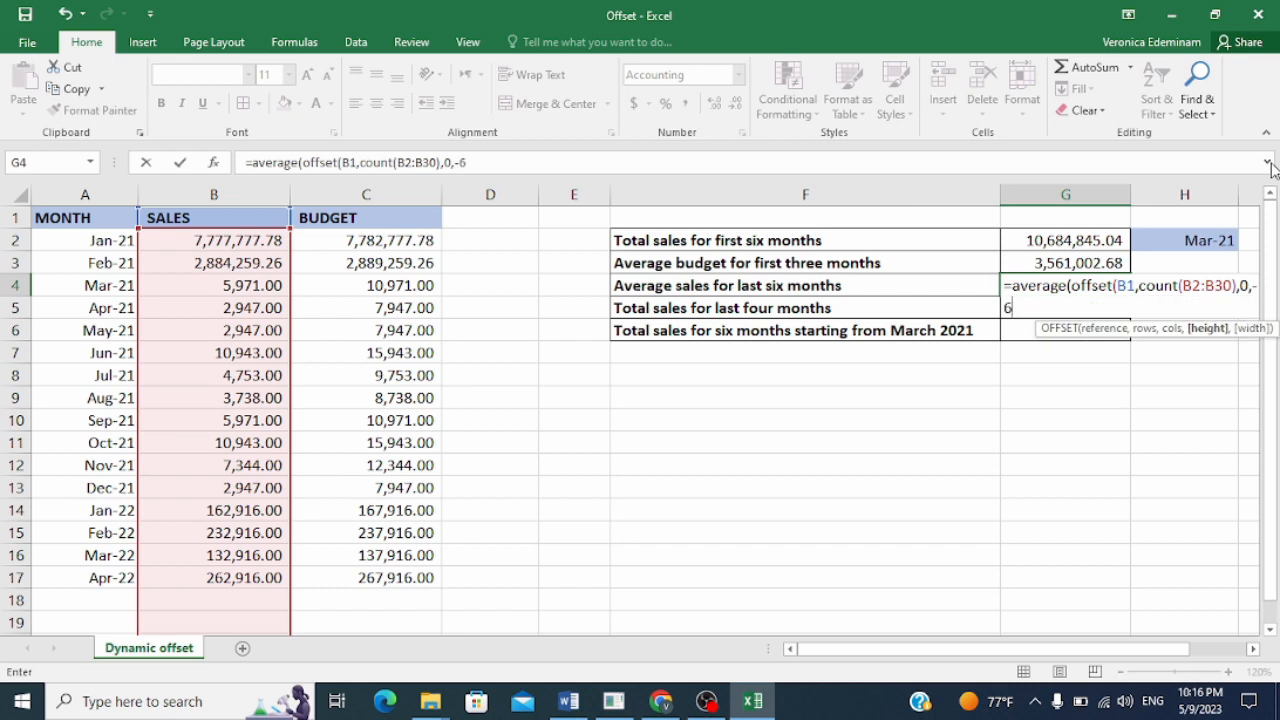
pyautogui.write(',1)')
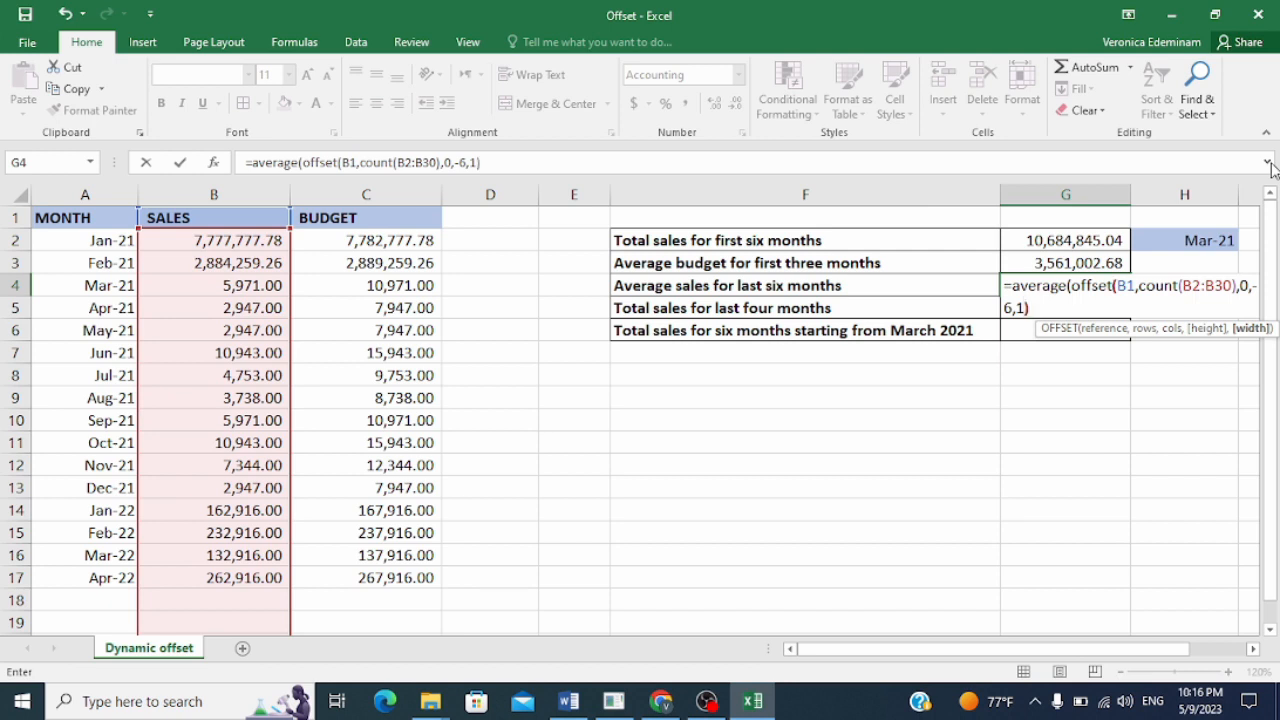
pyautogui.write(')')
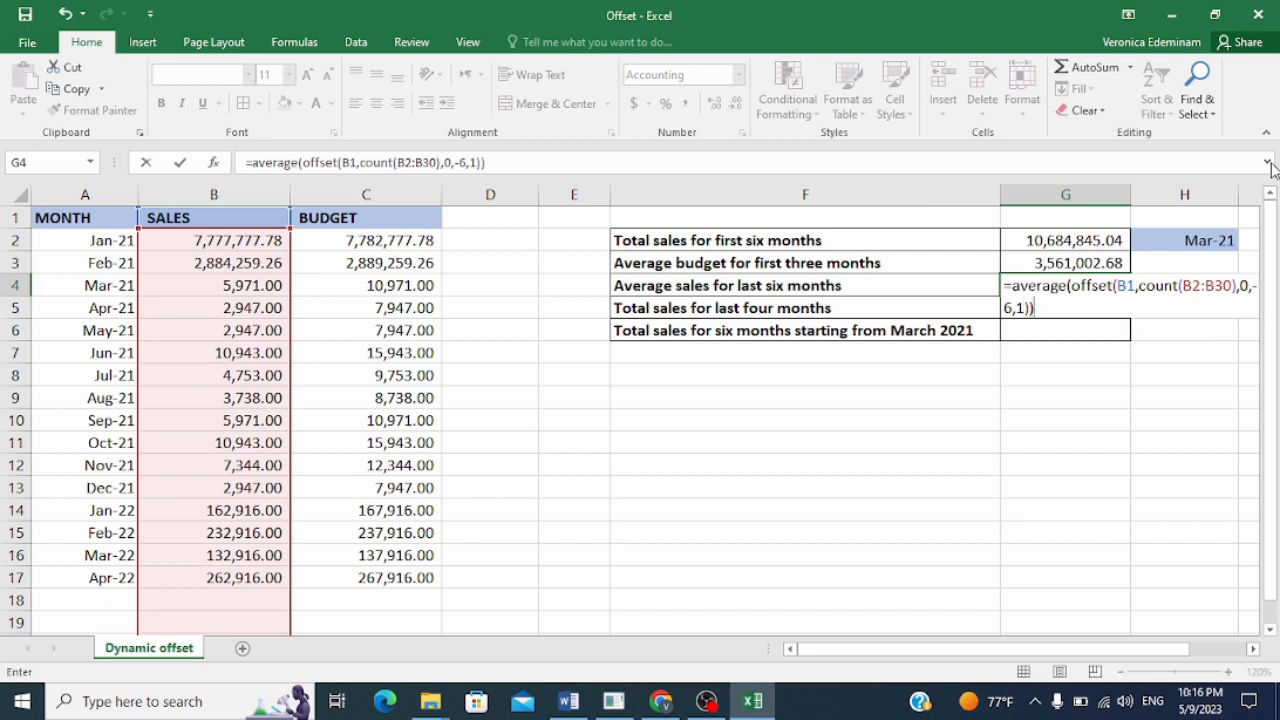
pyautogui.press('Return')
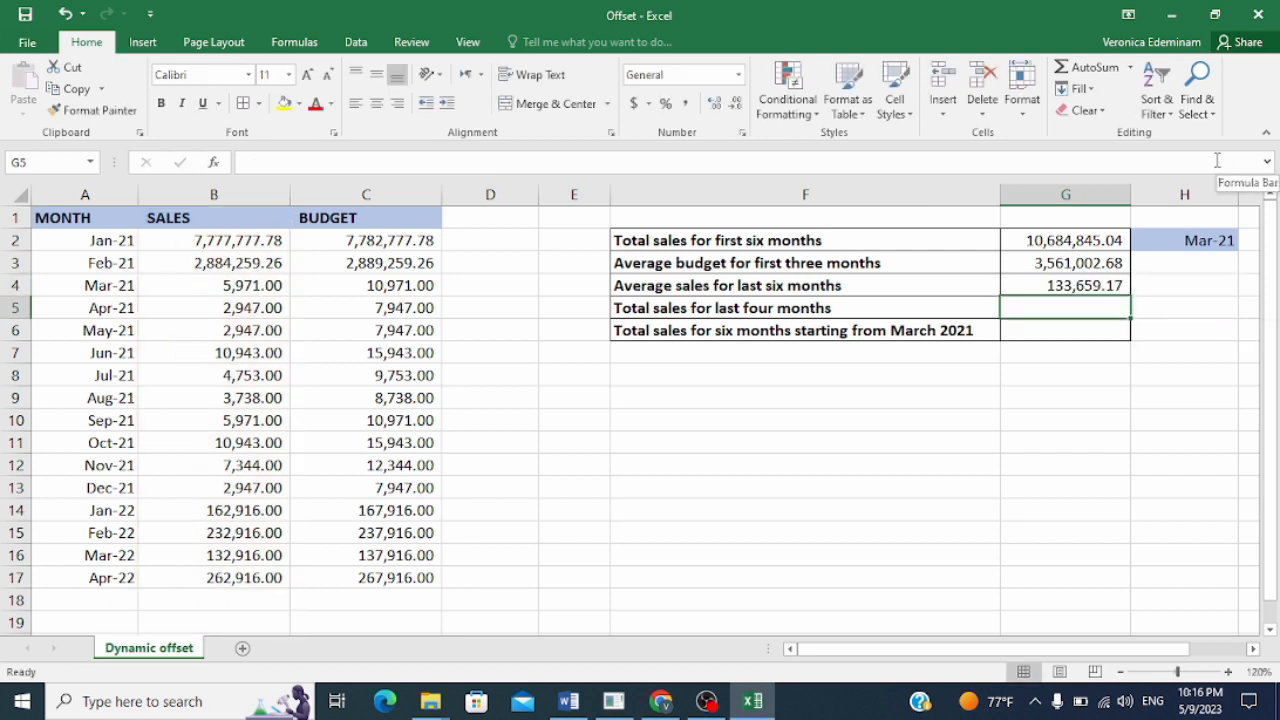
# - Examine the -6 height argument in the G4 formula and check the result against the average of the last six sales, B12:B17
pyautogui.click(1086, 284)
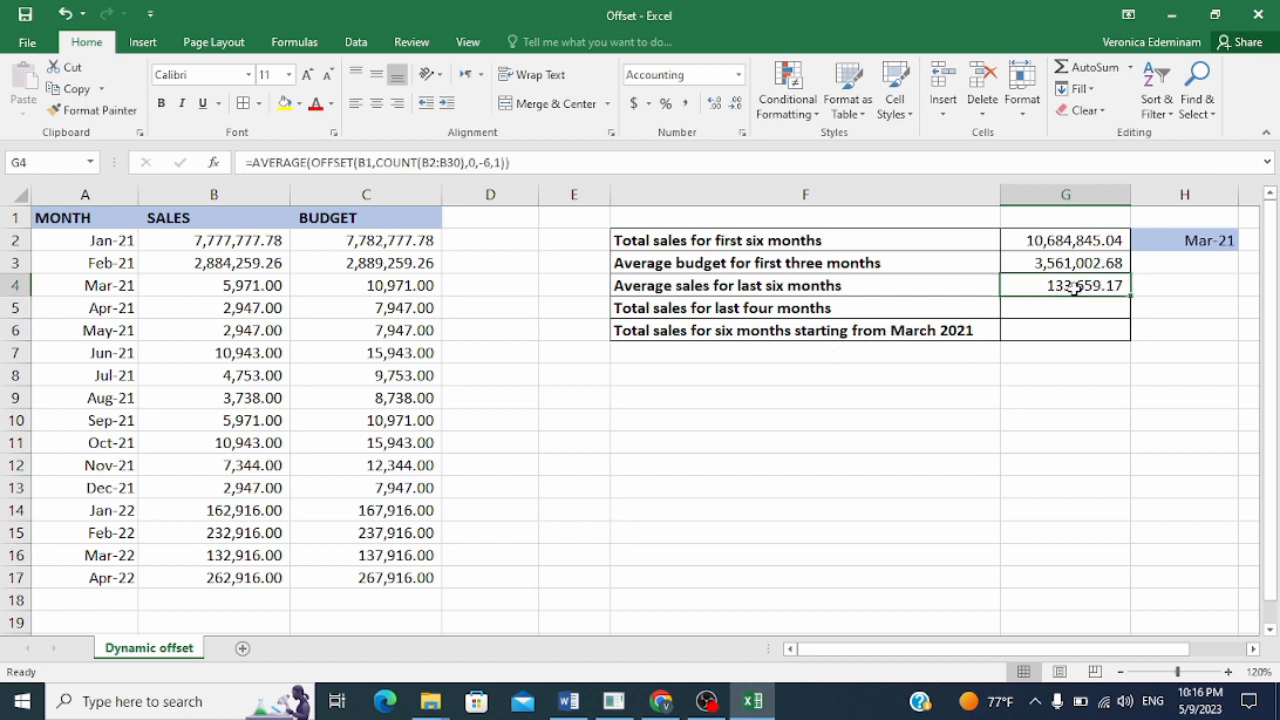
pyautogui.click(487, 162)
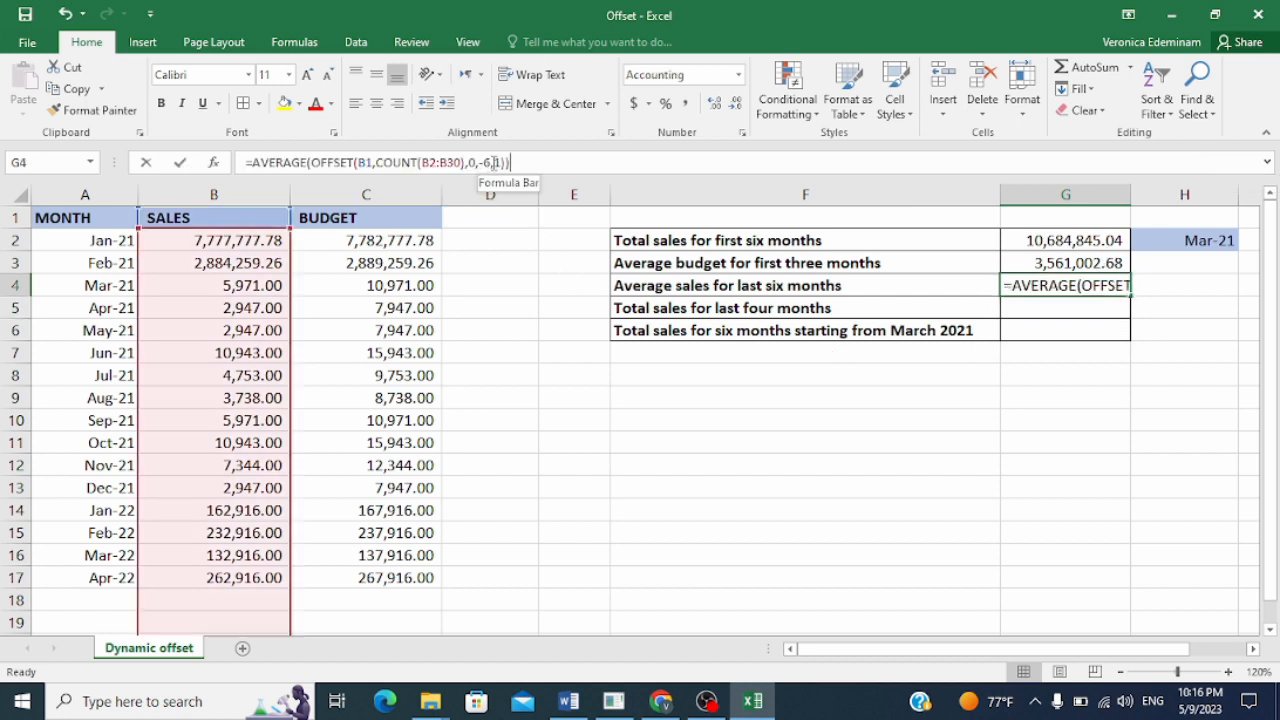
pyautogui.click(478, 162)
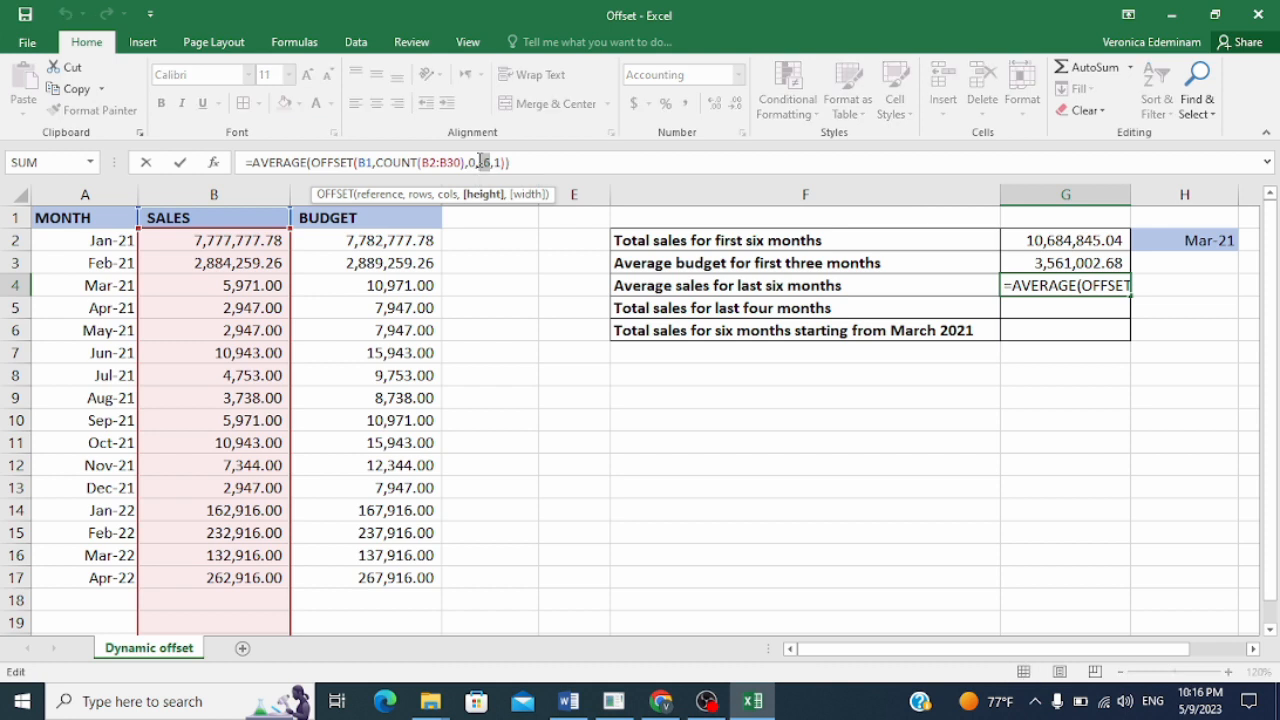
pyautogui.press('Escape')
pyautogui.click(252, 578)
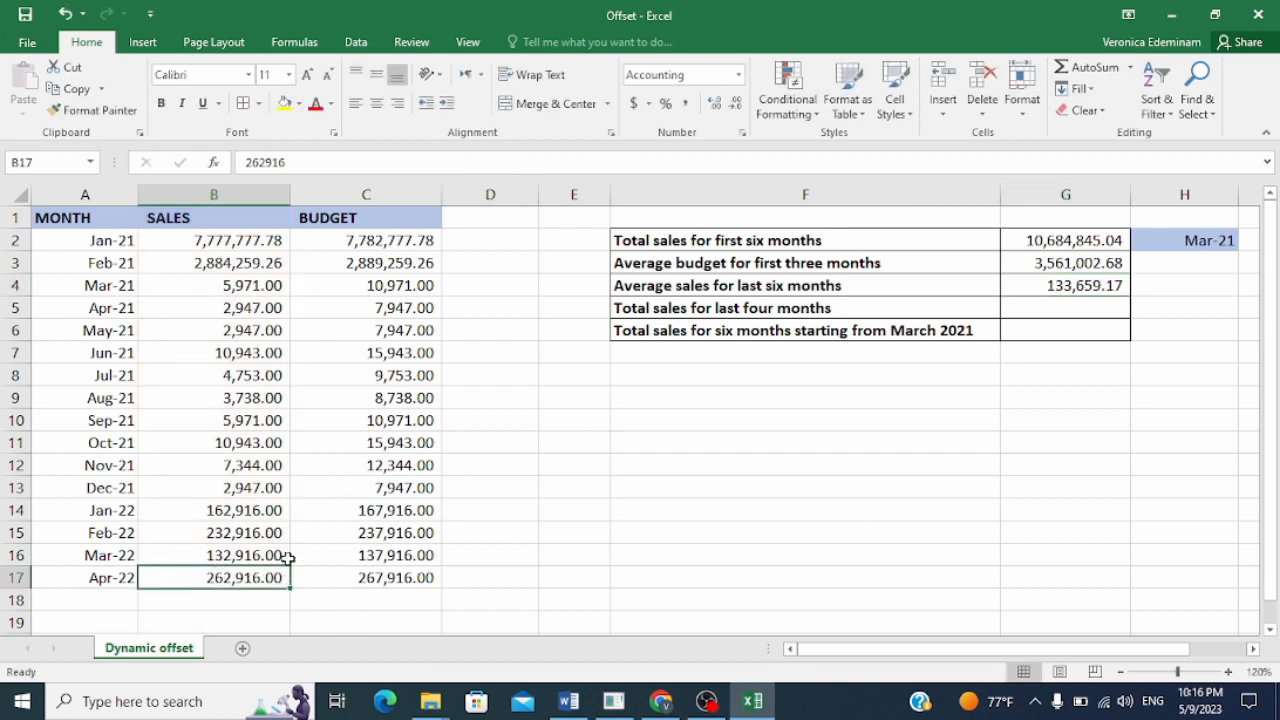
pyautogui.moveTo(236, 240); pyautogui.dragTo(229, 572)
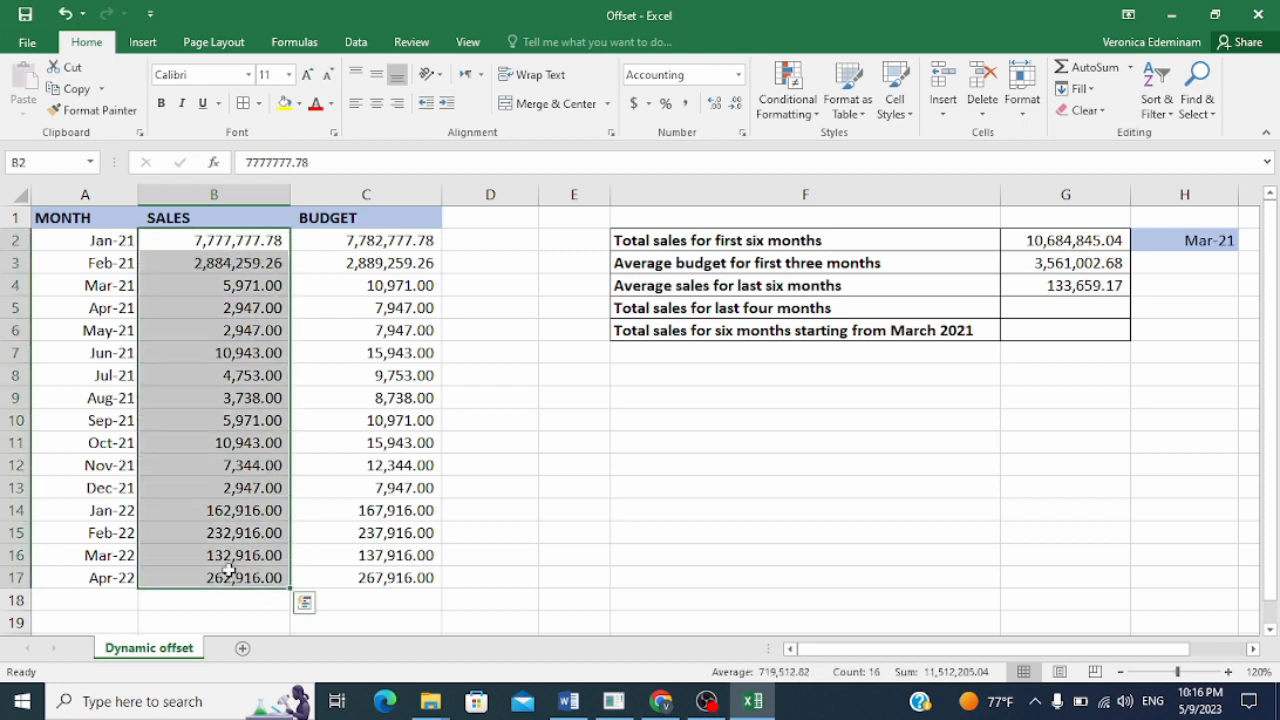
pyautogui.click(264, 582)
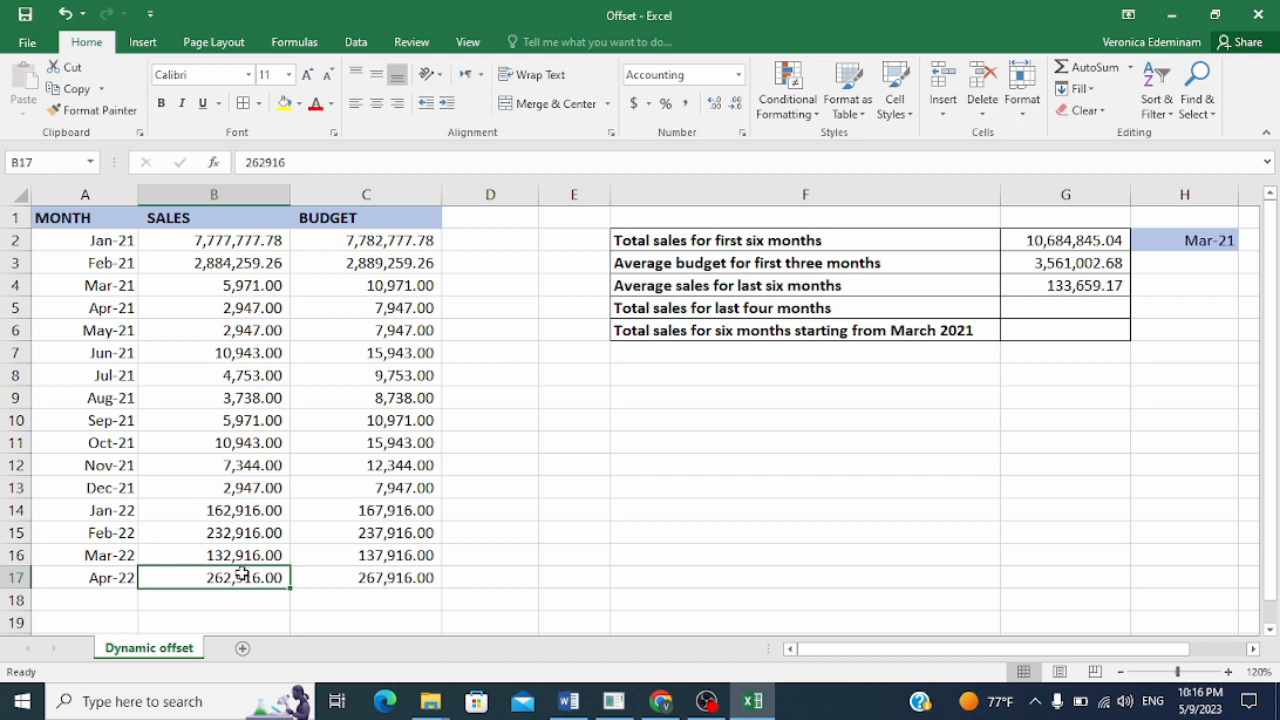
pyautogui.moveTo(242, 573); pyautogui.dragTo(242, 550)
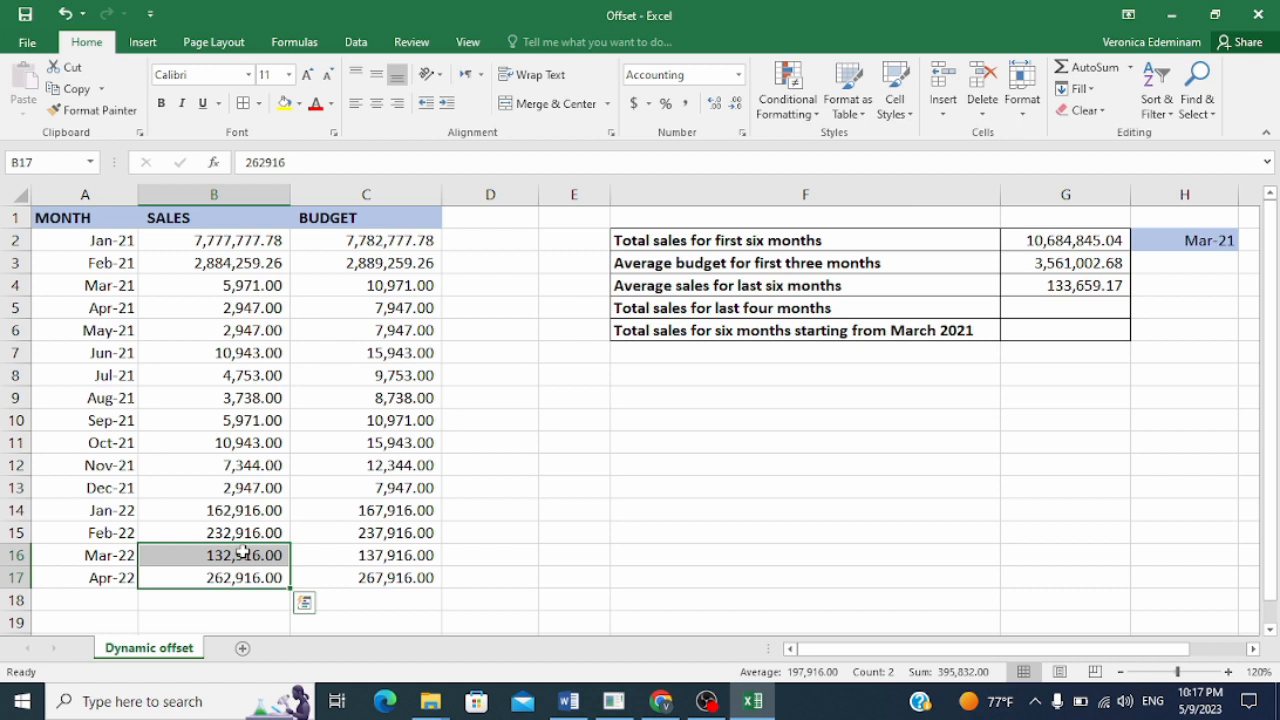
pyautogui.click(250, 578)
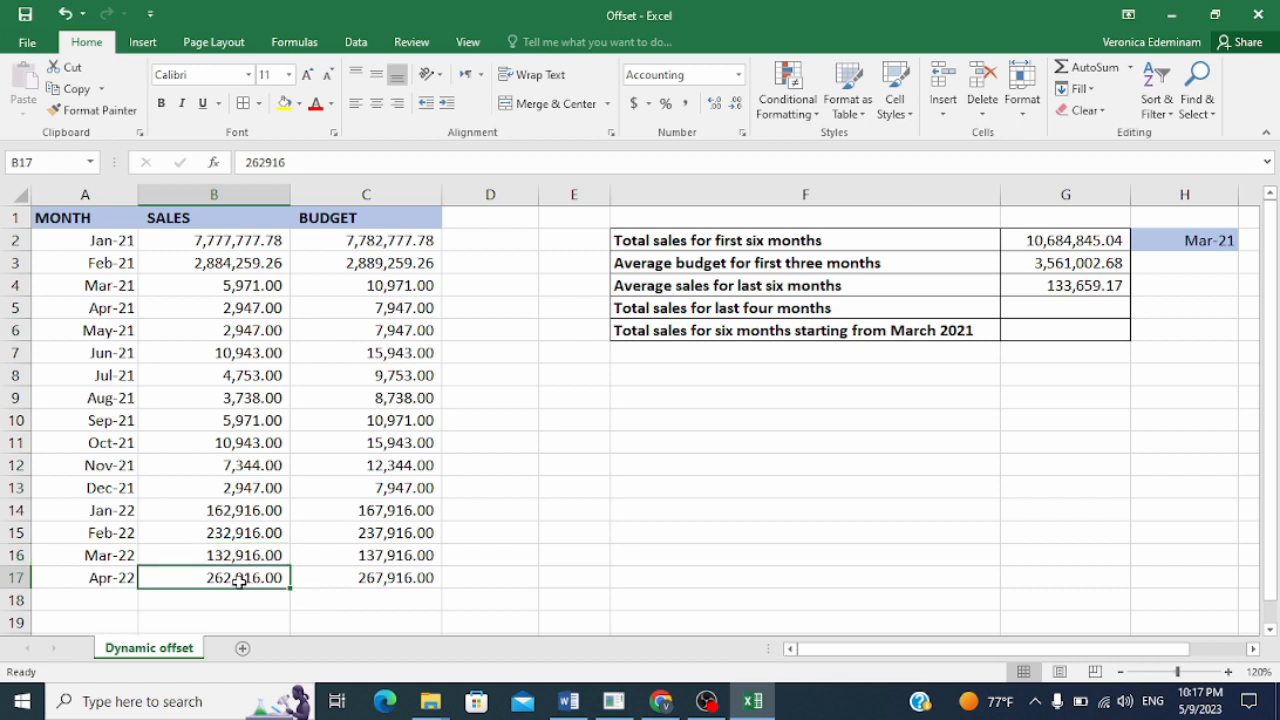
pyautogui.moveTo(250, 579); pyautogui.dragTo(258, 465)
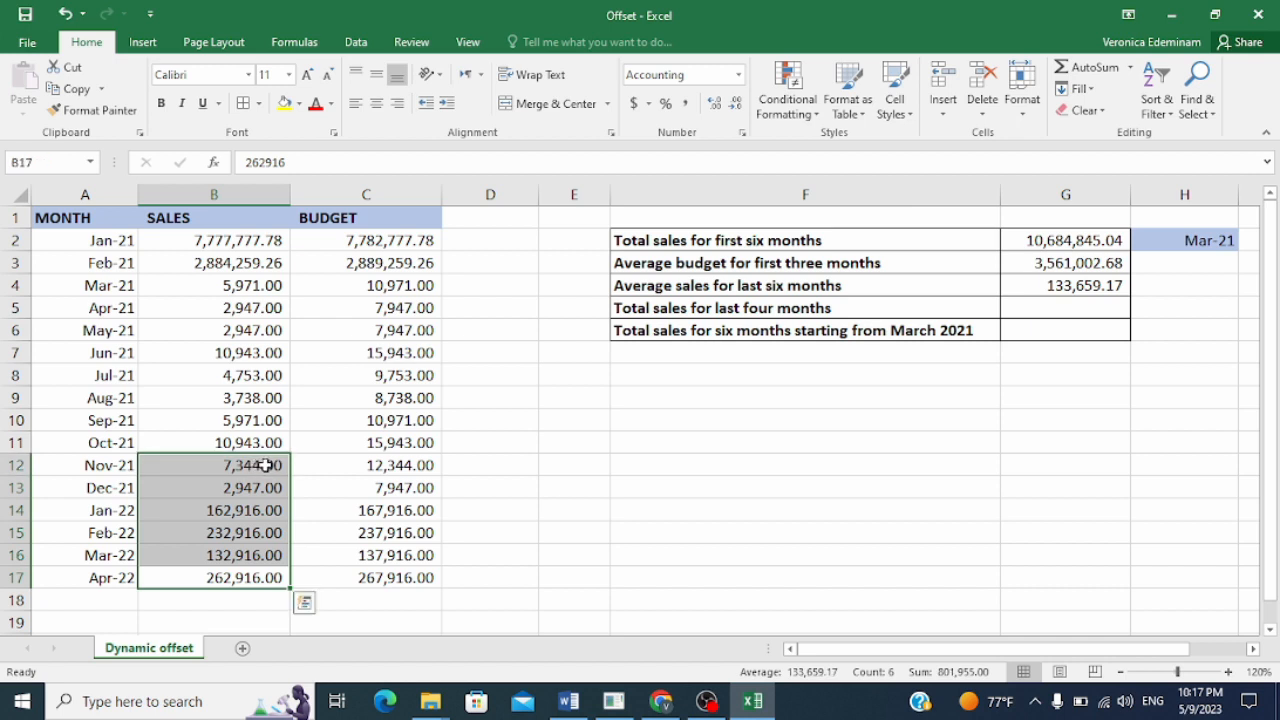
pyautogui.click(266, 465)
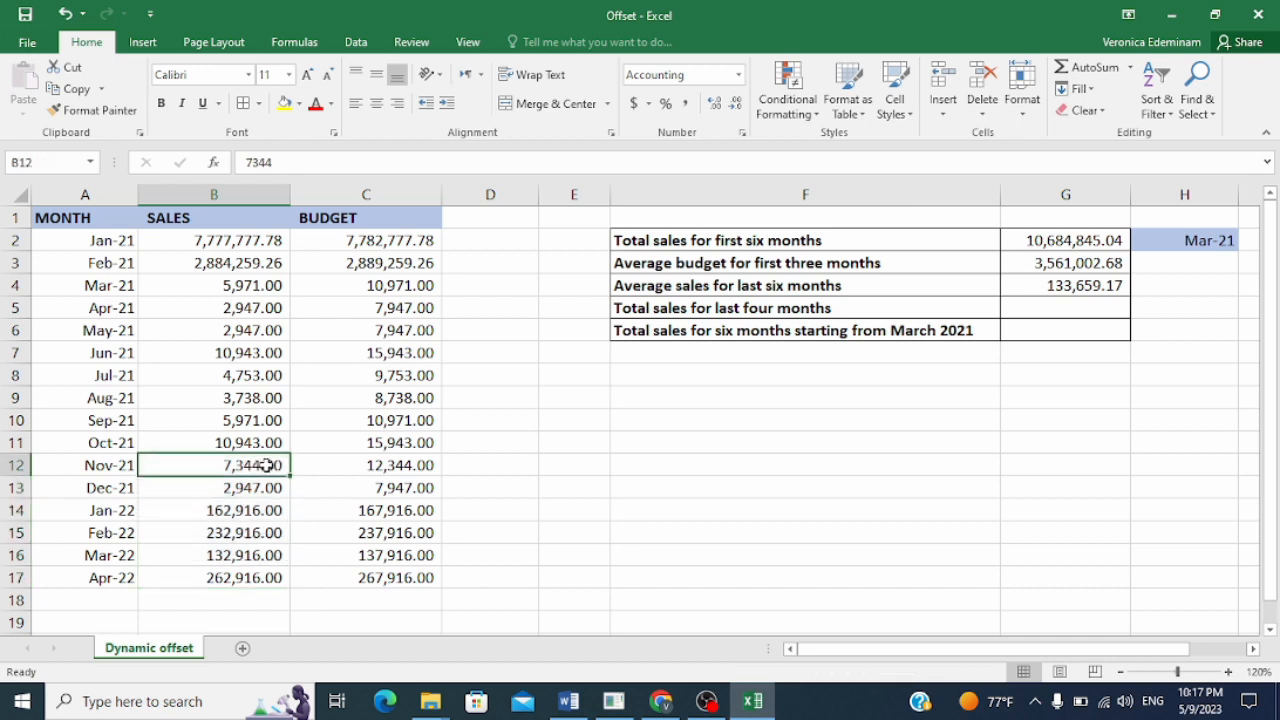
# - Highlight the negative height argument in the G4 OFFSET formula for review and close the formula
pyautogui.click(1086, 294)
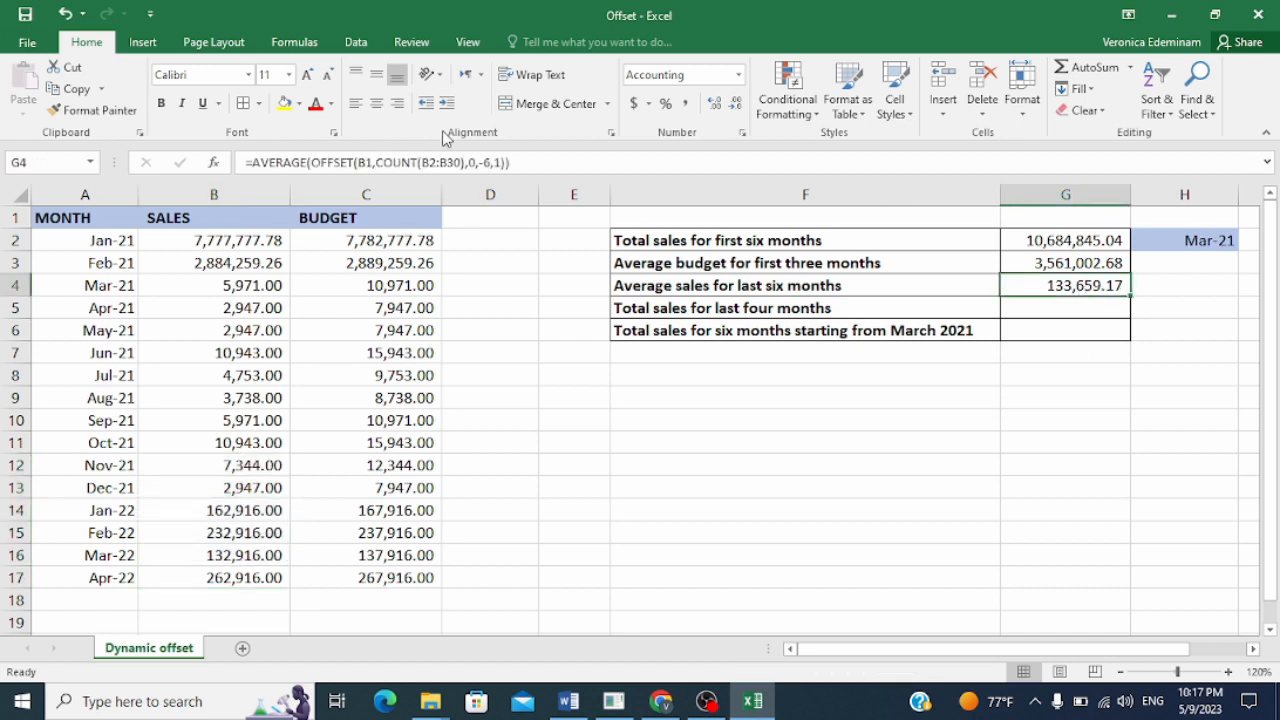
pyautogui.click(487, 162)
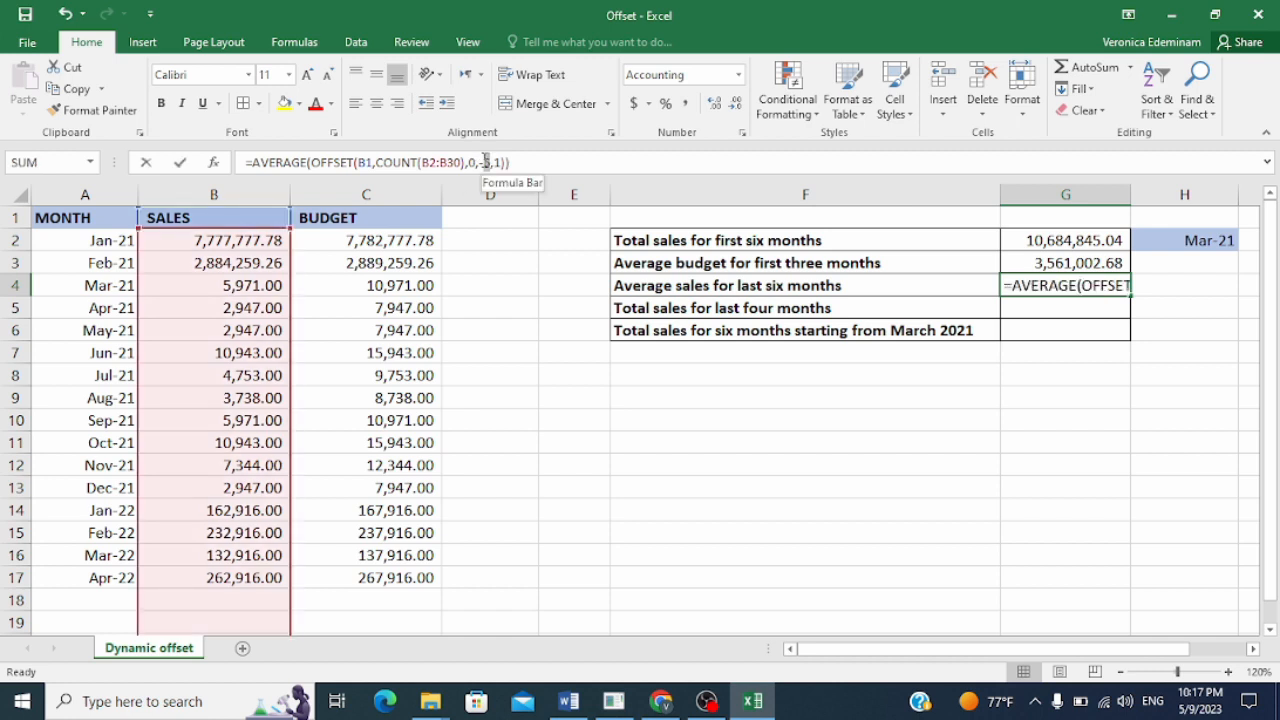
pyautogui.click(481, 162)
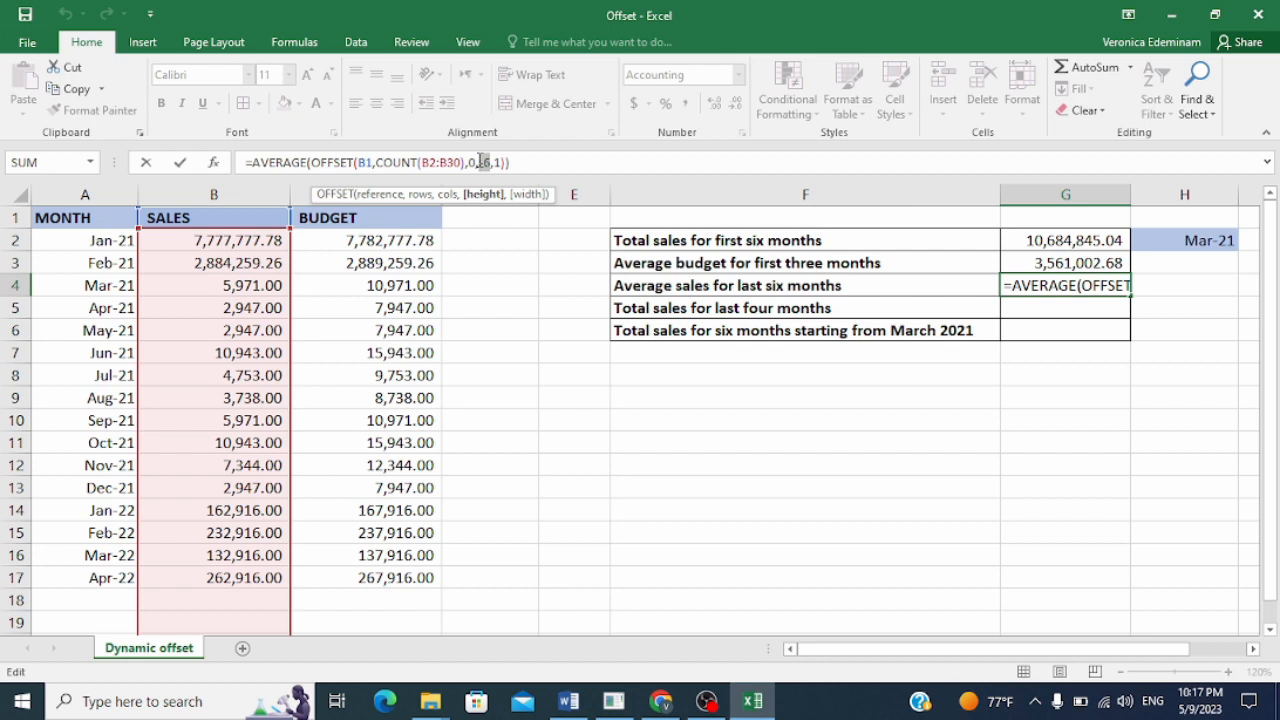
pyautogui.hotkey('ctrl', 'Return')
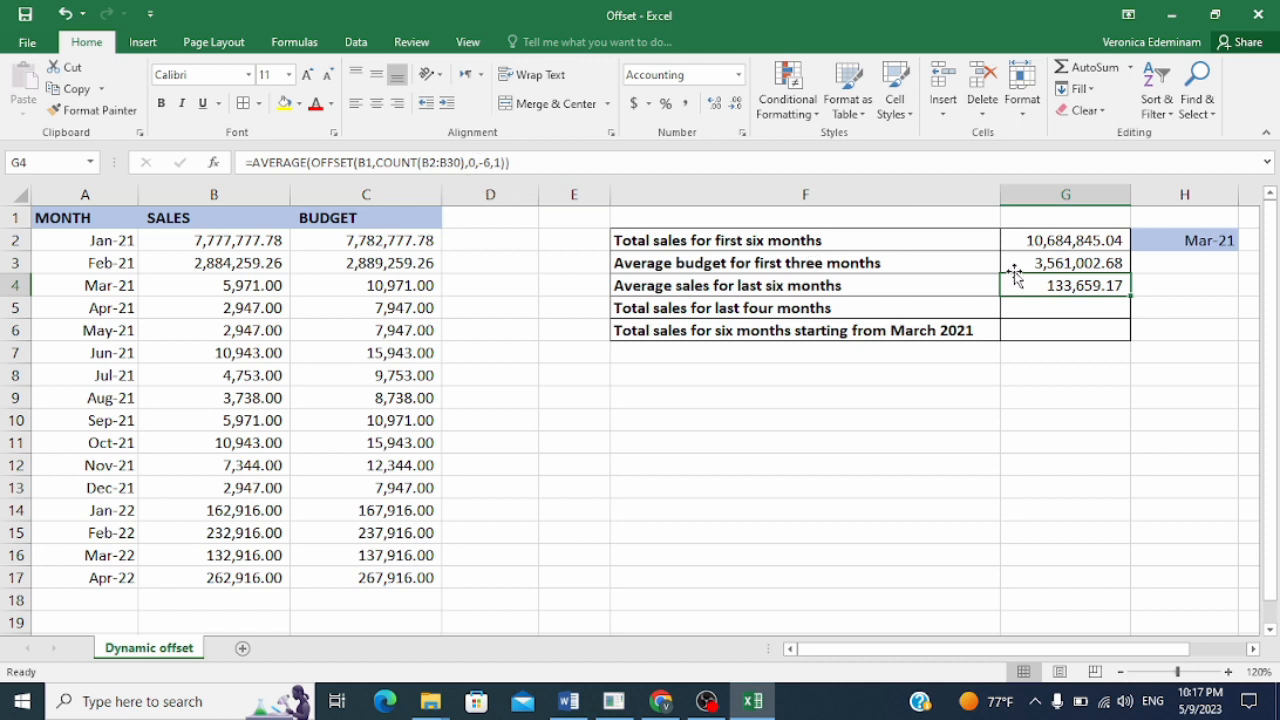
# - Add a test month in row 18 with May 2022 in A18 and sales of 500000 in B18
pyautogui.click(133, 592)
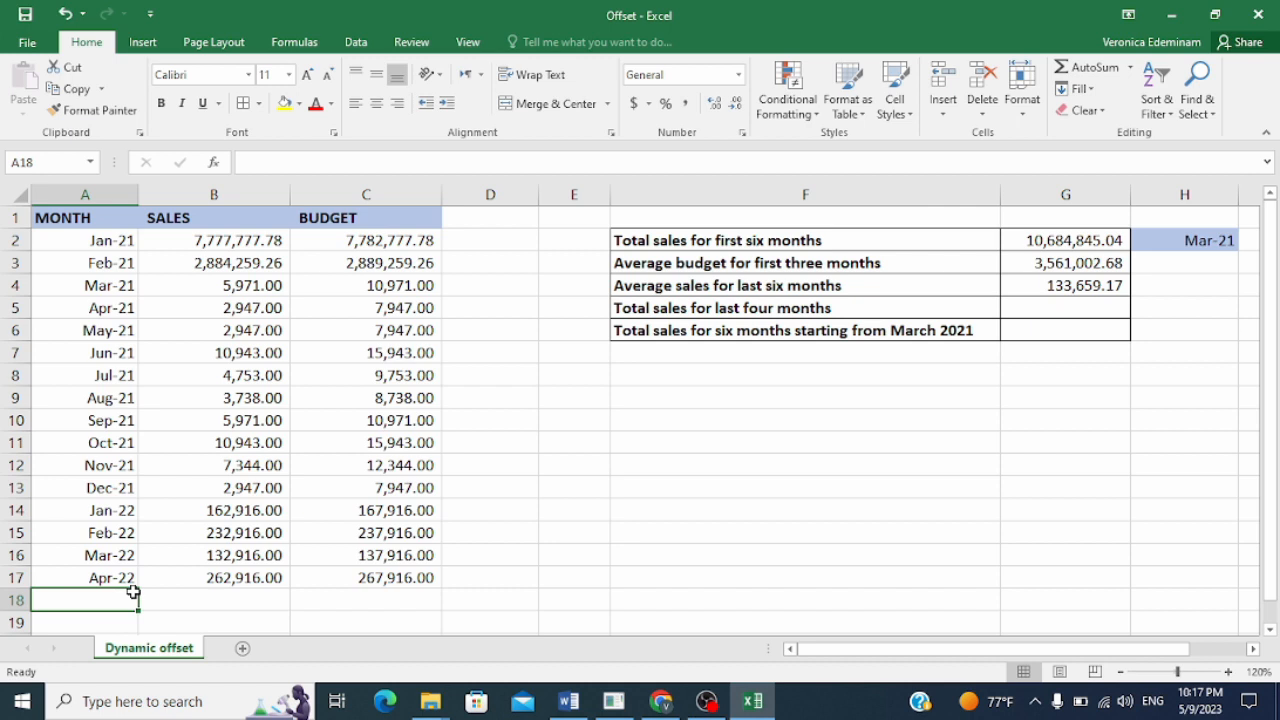
pyautogui.write('May 2022')
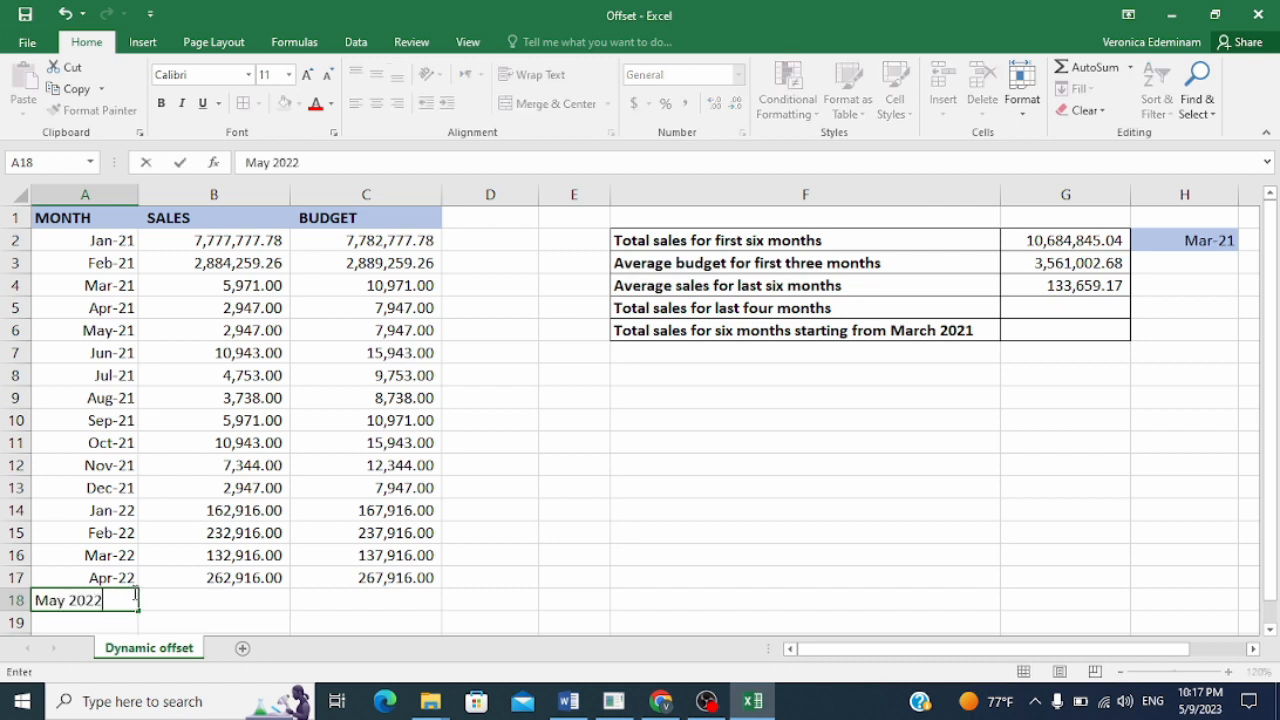
pyautogui.press('Tab')
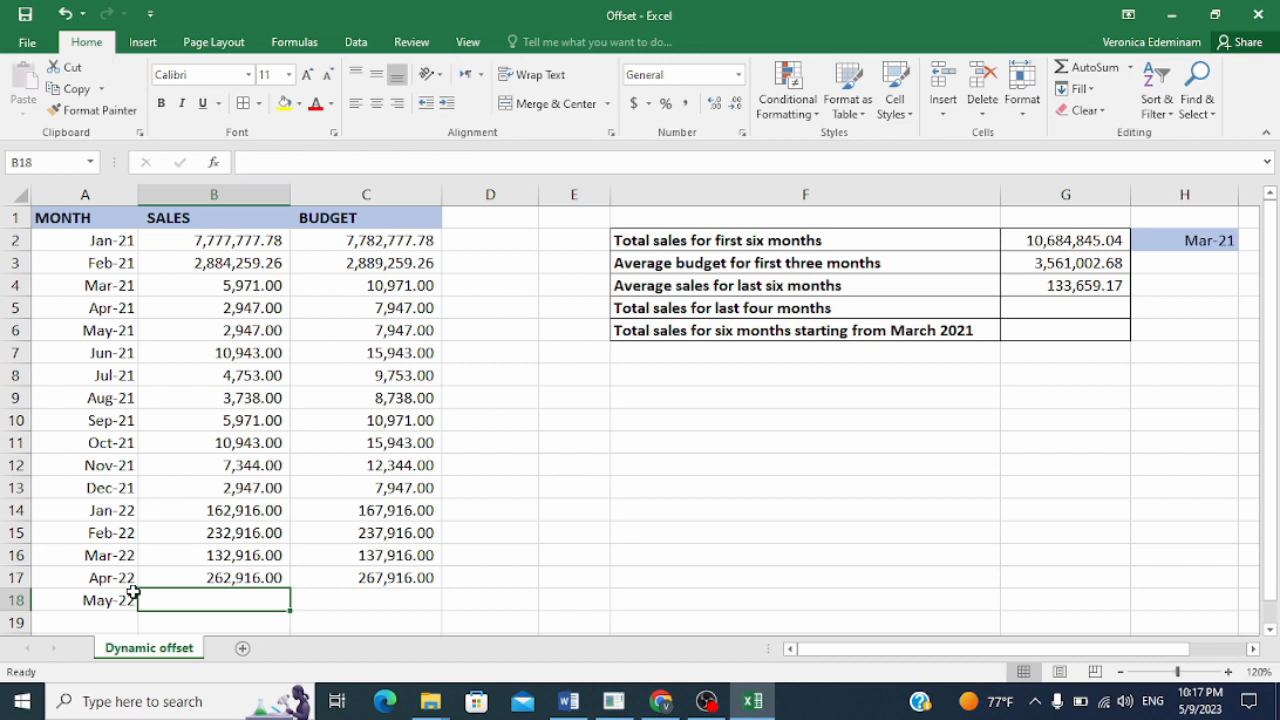
pyautogui.write('500000')
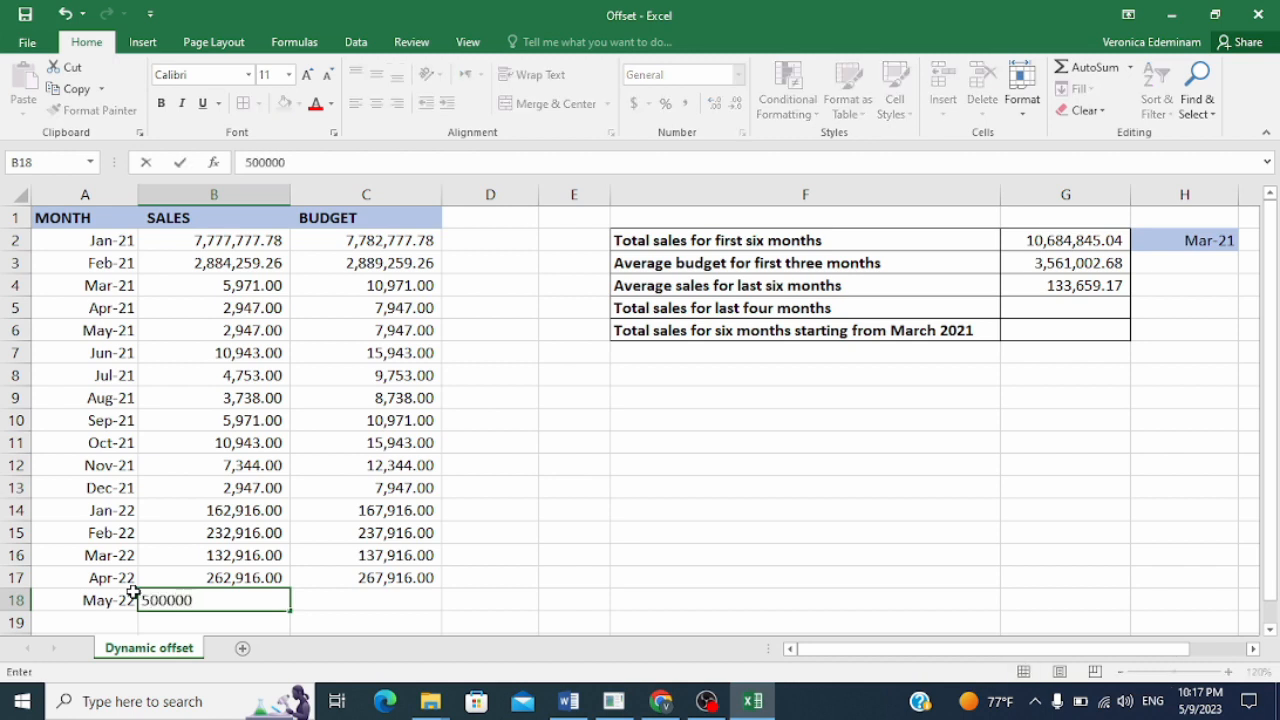
pyautogui.press('Return')
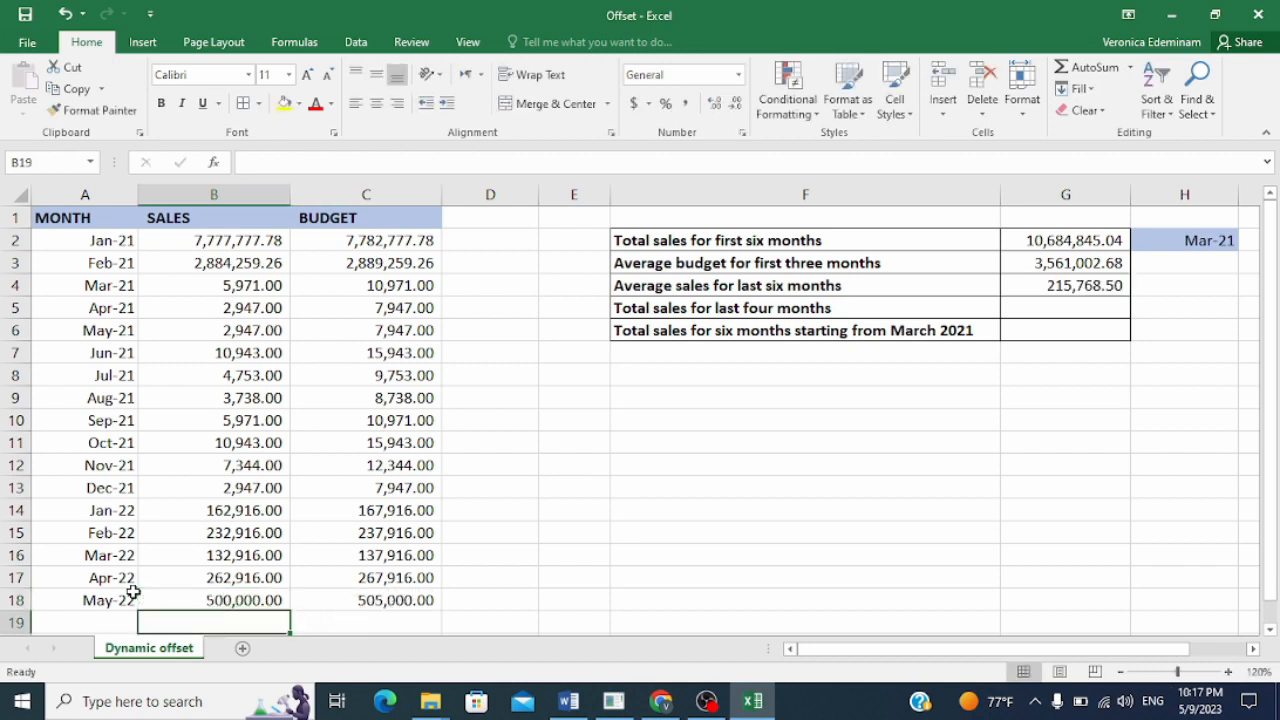
# - Check the G4 average against the average of the six latest sales, B13:B18
pyautogui.click(1076, 291)
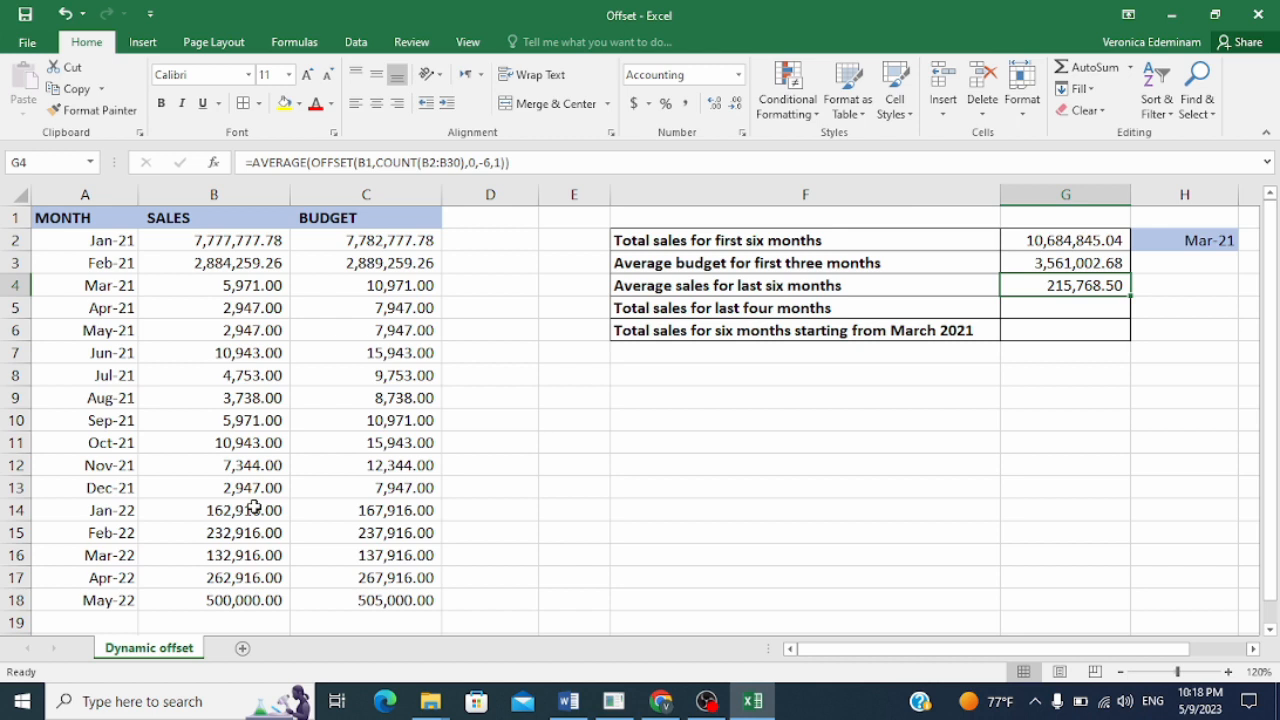
pyautogui.moveTo(236, 603); pyautogui.dragTo(253, 492)
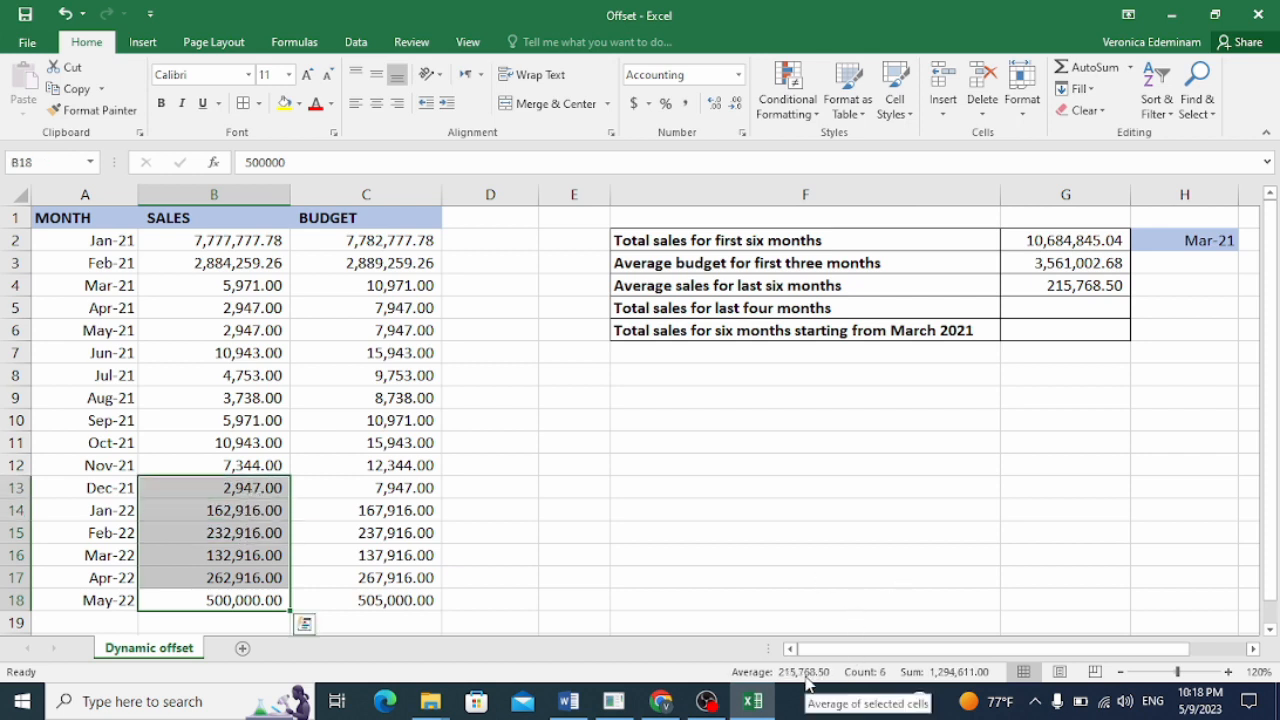
pyautogui.click(1088, 286)
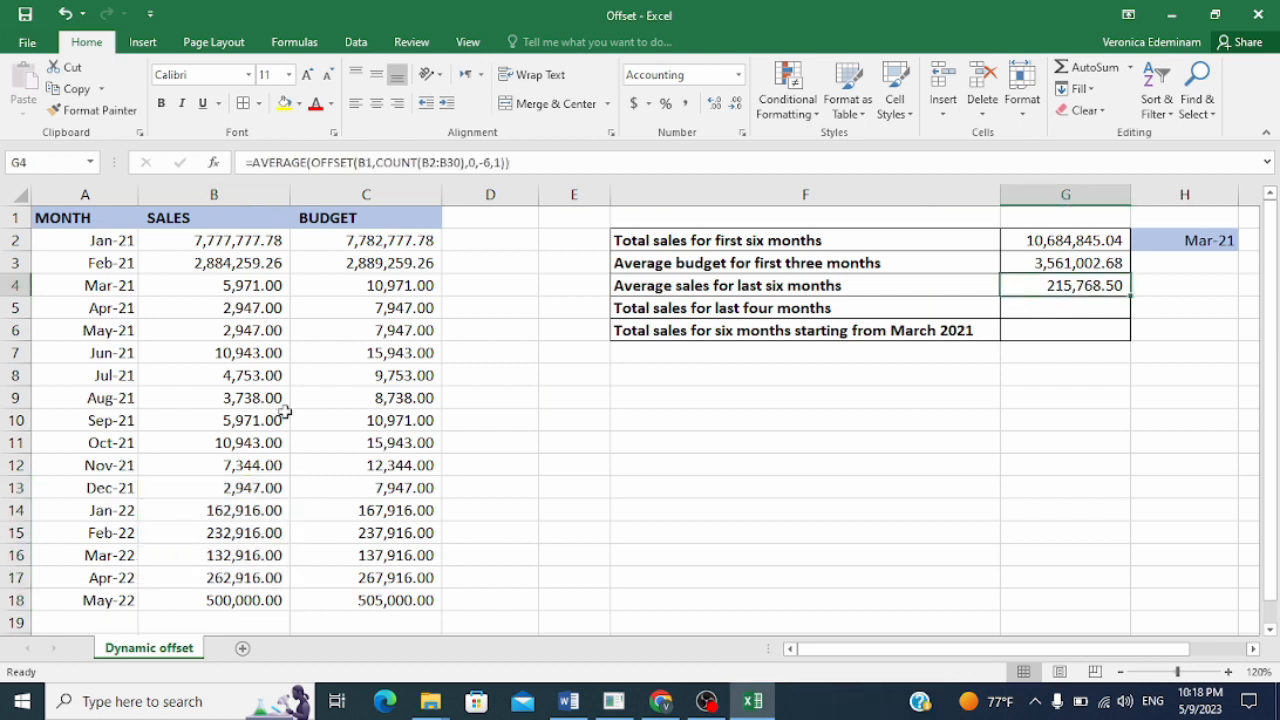
# - Clear the May 2022 test entries from A18:C18 and recheck the average in G4
pyautogui.moveTo(93, 600); pyautogui.dragTo(312, 612)
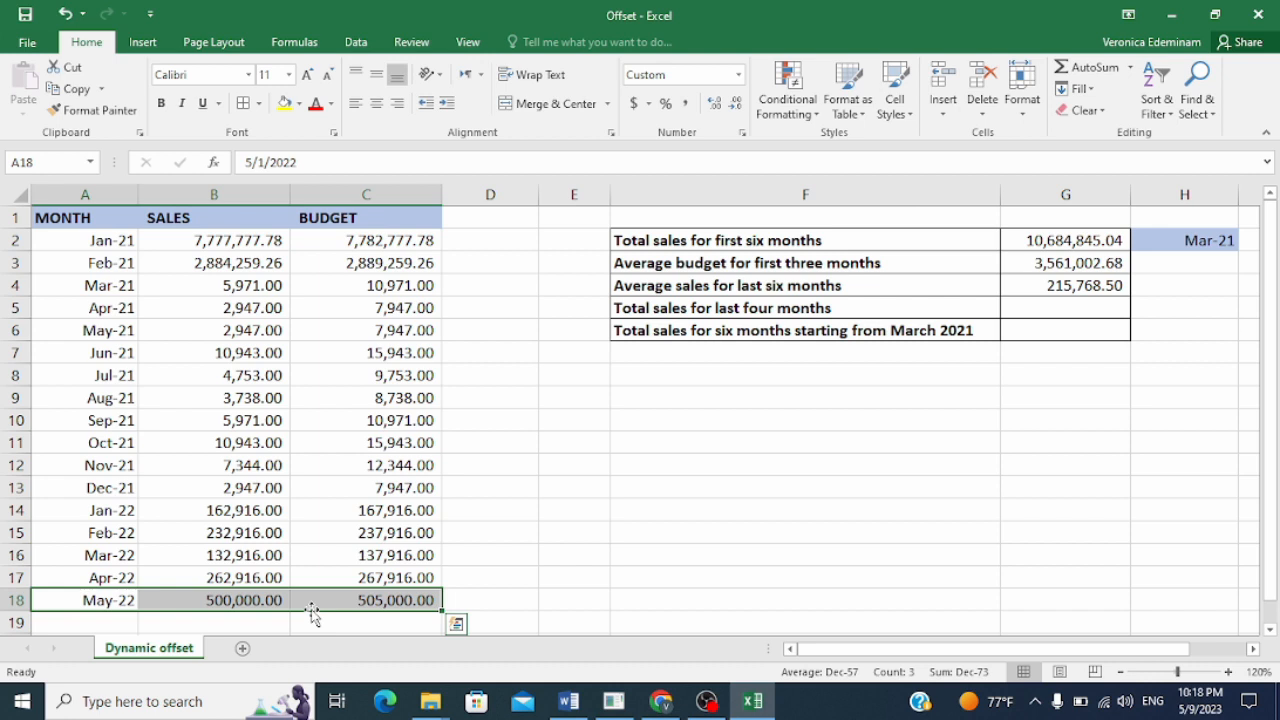
pyautogui.press('Delete')
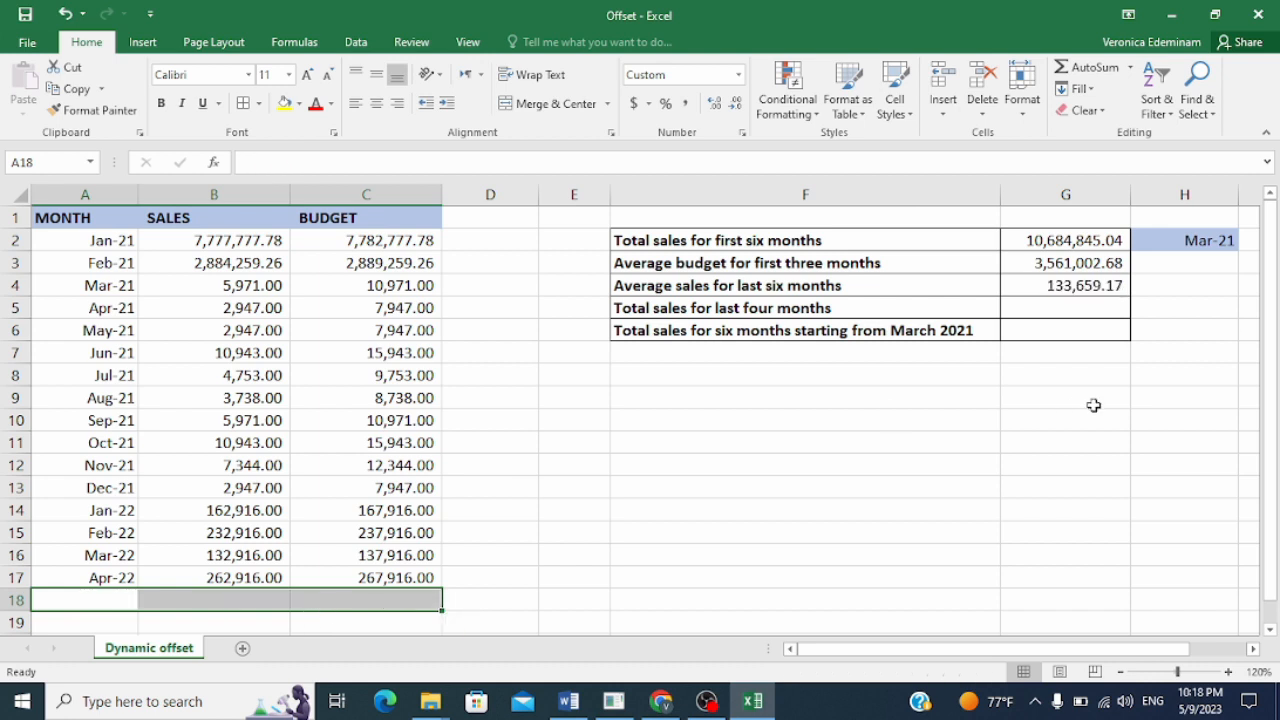
pyautogui.click(1090, 287)
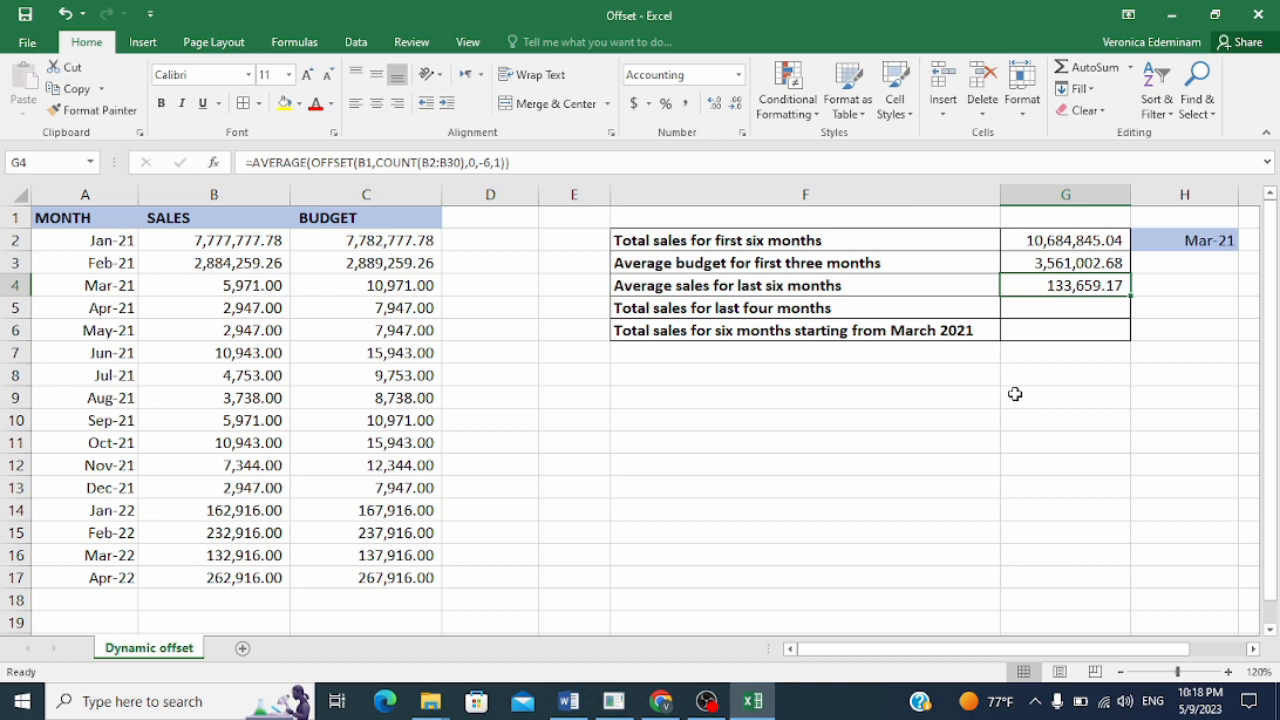
# - Start a SUM formula in G5 with a nested OFFSET that uses the SALES header B1 as its reference
pyautogui.click(1074, 314)
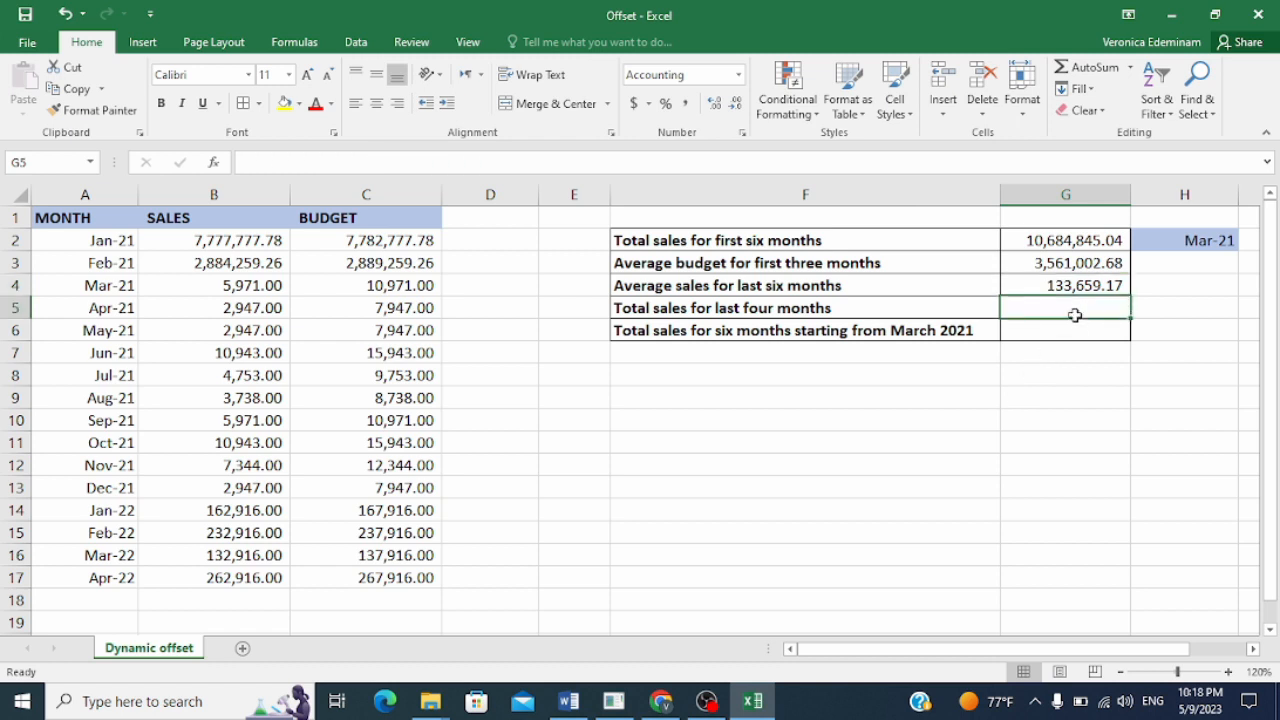
pyautogui.write('=')
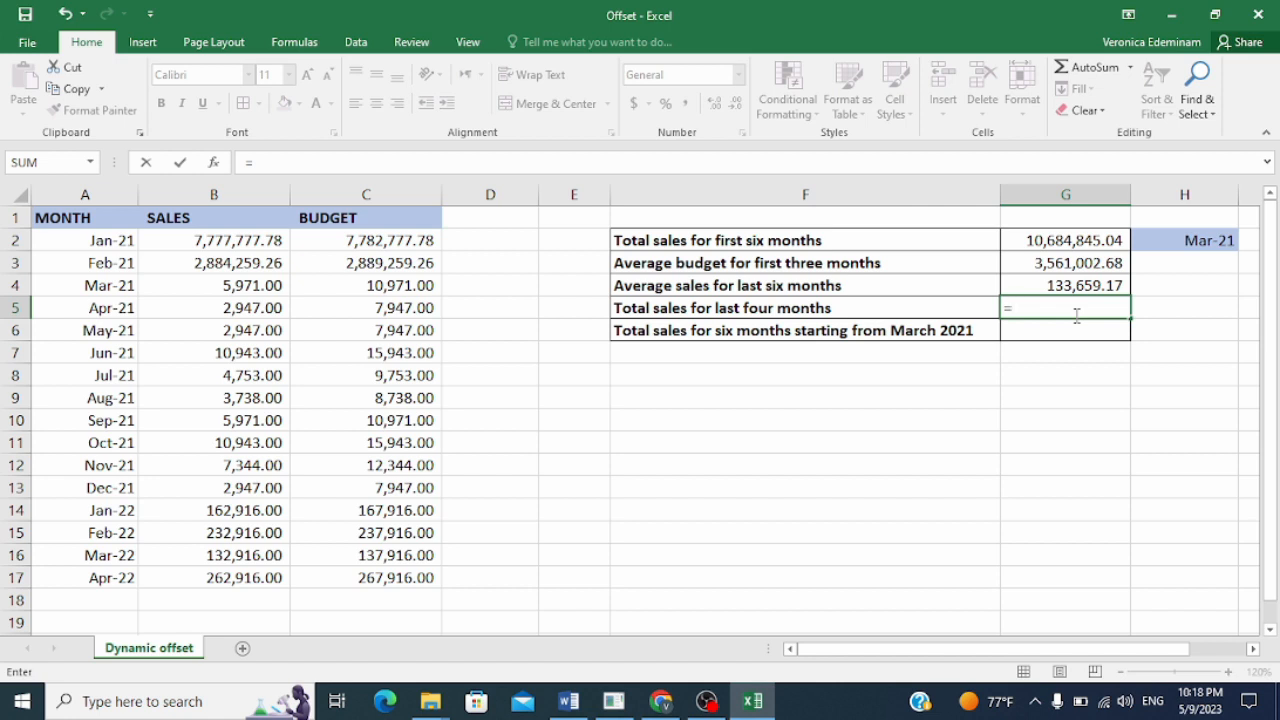
pyautogui.write('sum(')
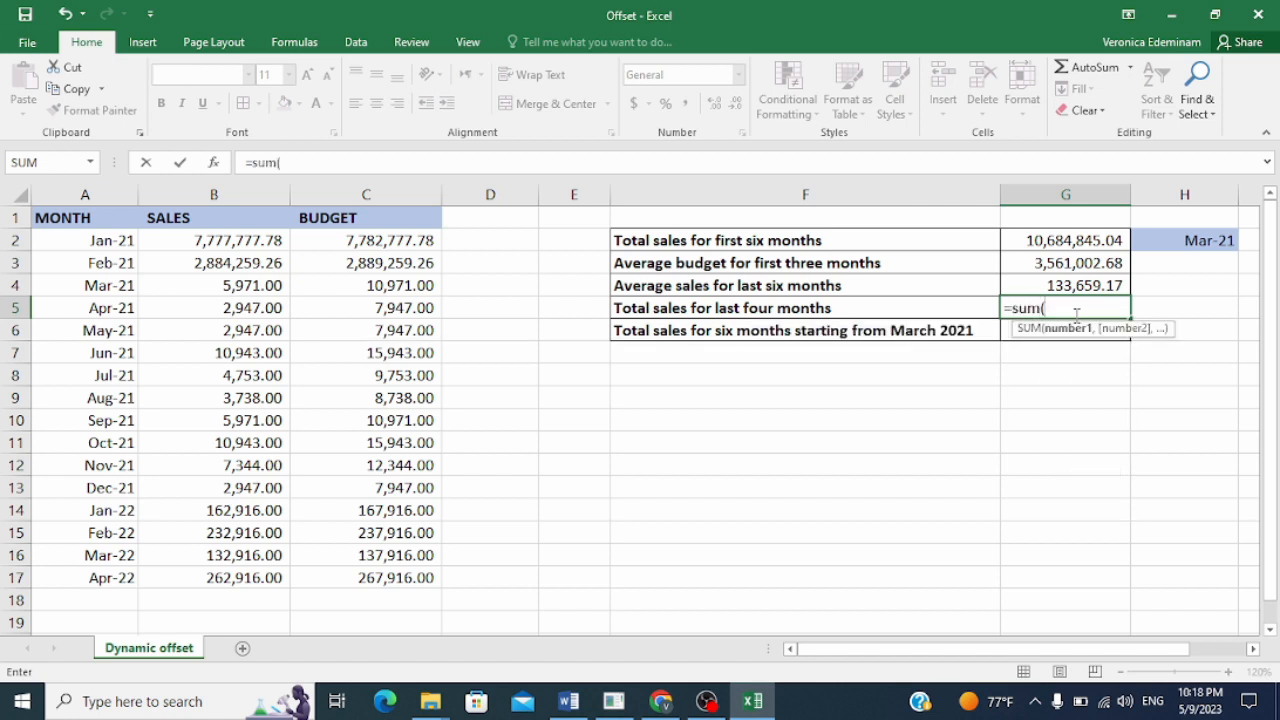
pyautogui.write('offse')
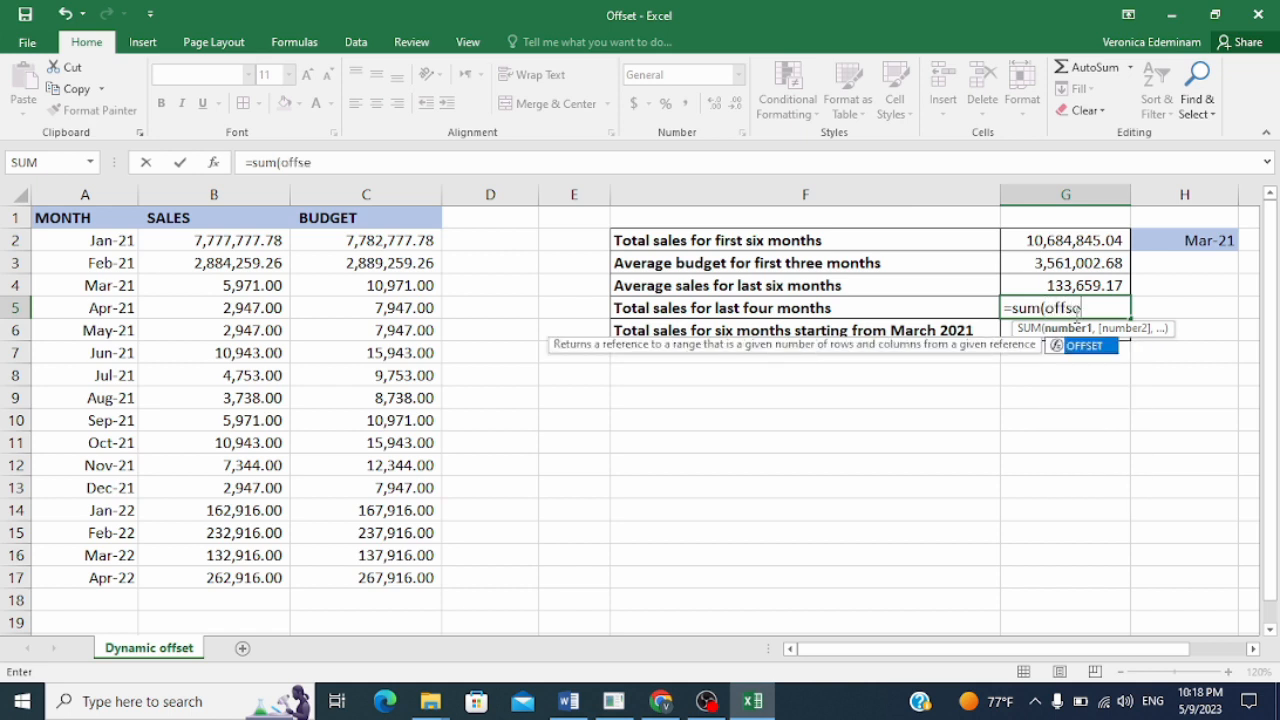
pyautogui.write('t(')
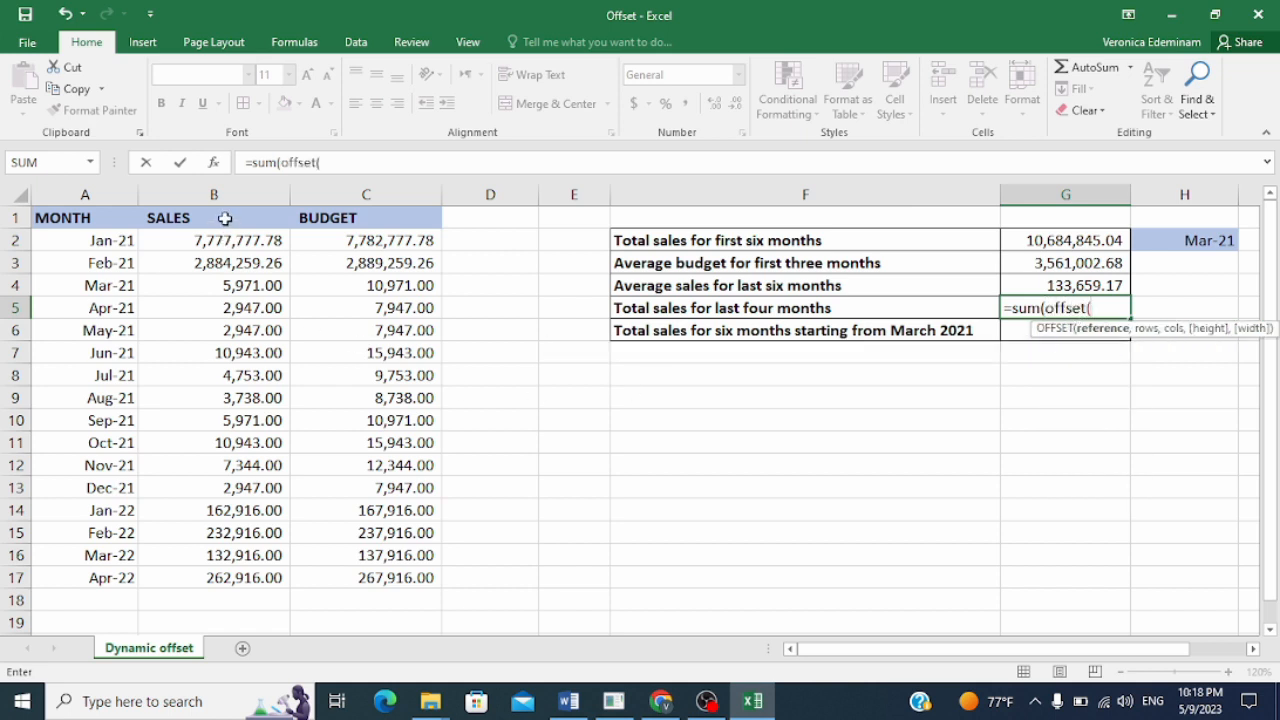
pyautogui.click(229, 219)
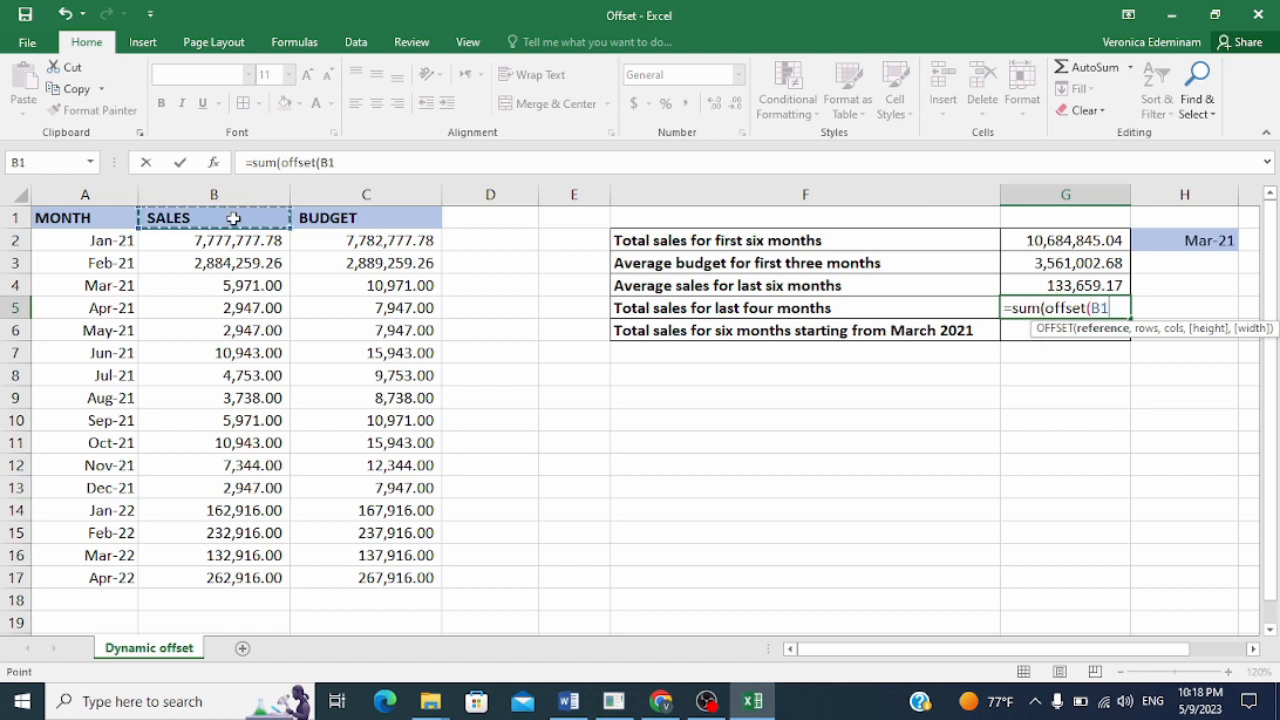
pyautogui.write(',')
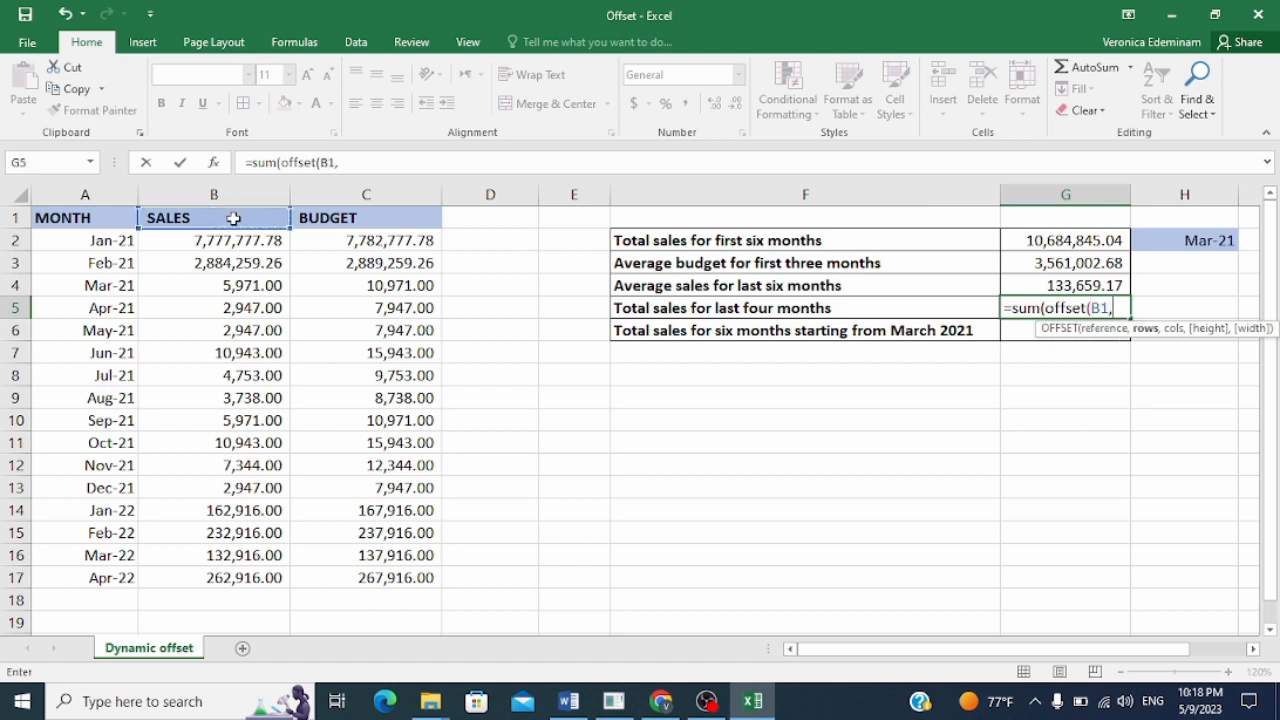
# - Enter COUNTA(B2:B21) as the rows argument of the OFFSET in the G5 formula
pyautogui.write('counta')
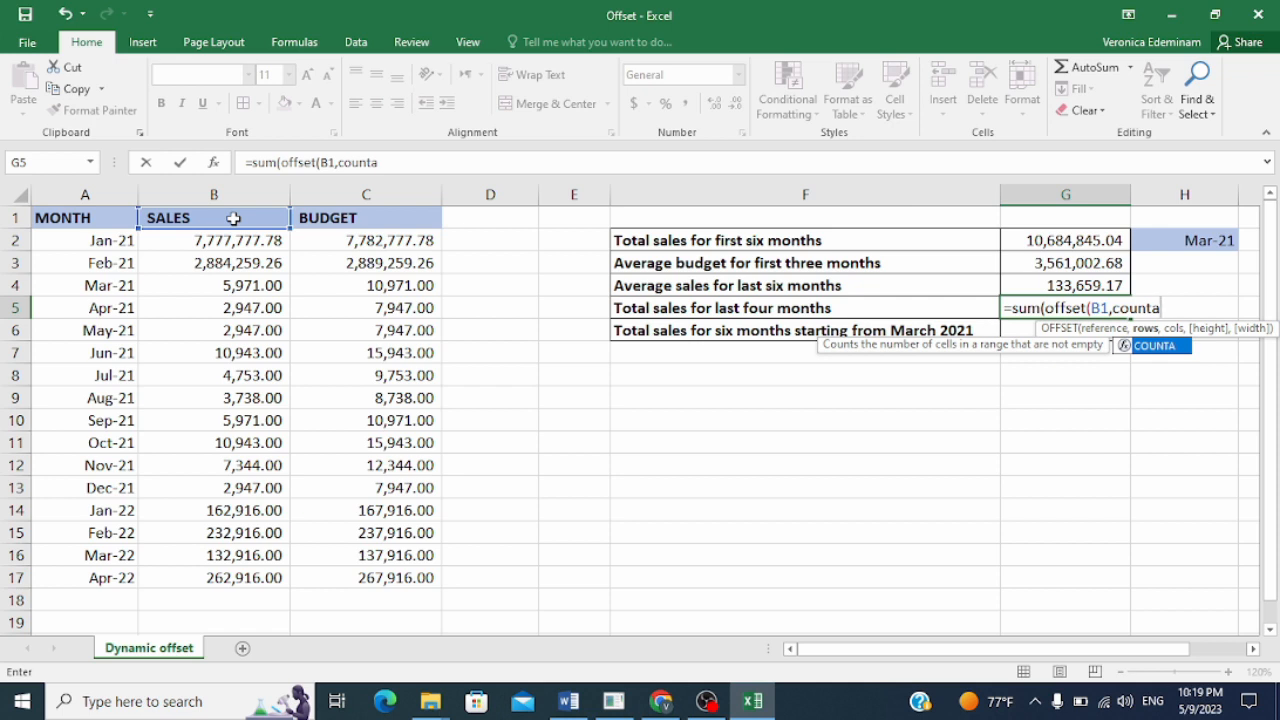
pyautogui.write('(')
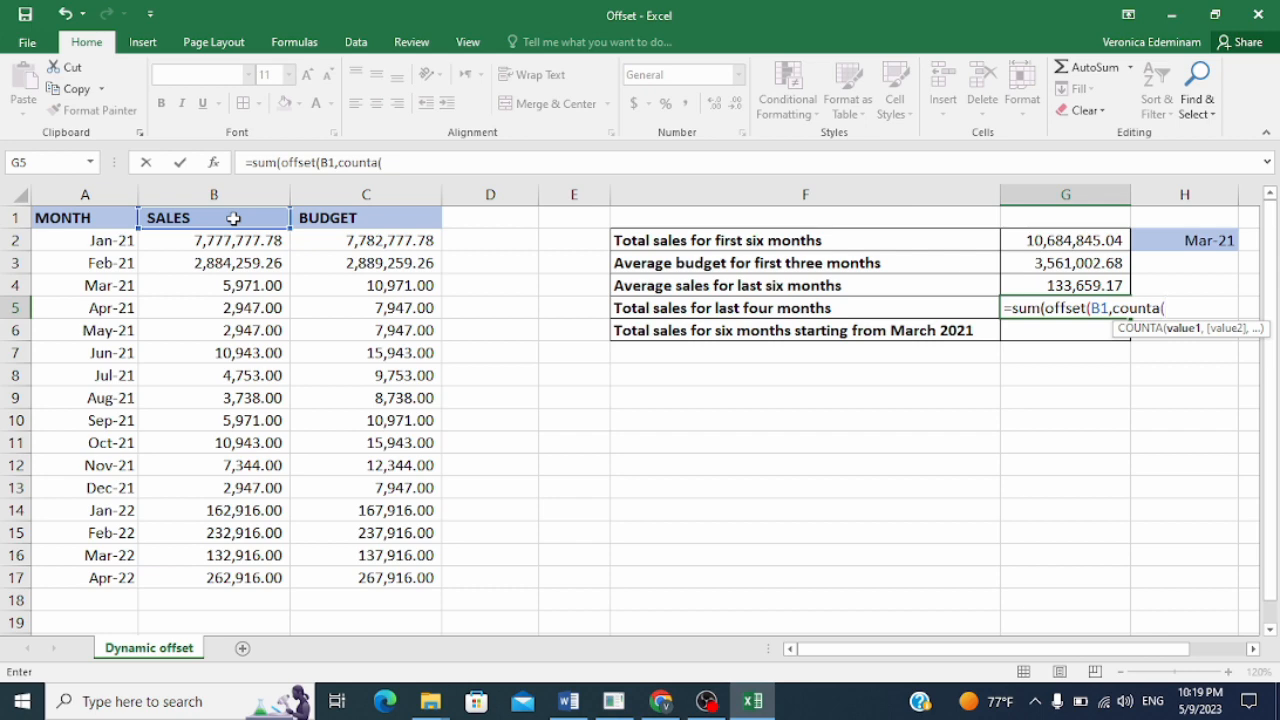
pyautogui.moveTo(217, 241); pyautogui.dragTo(221, 595)
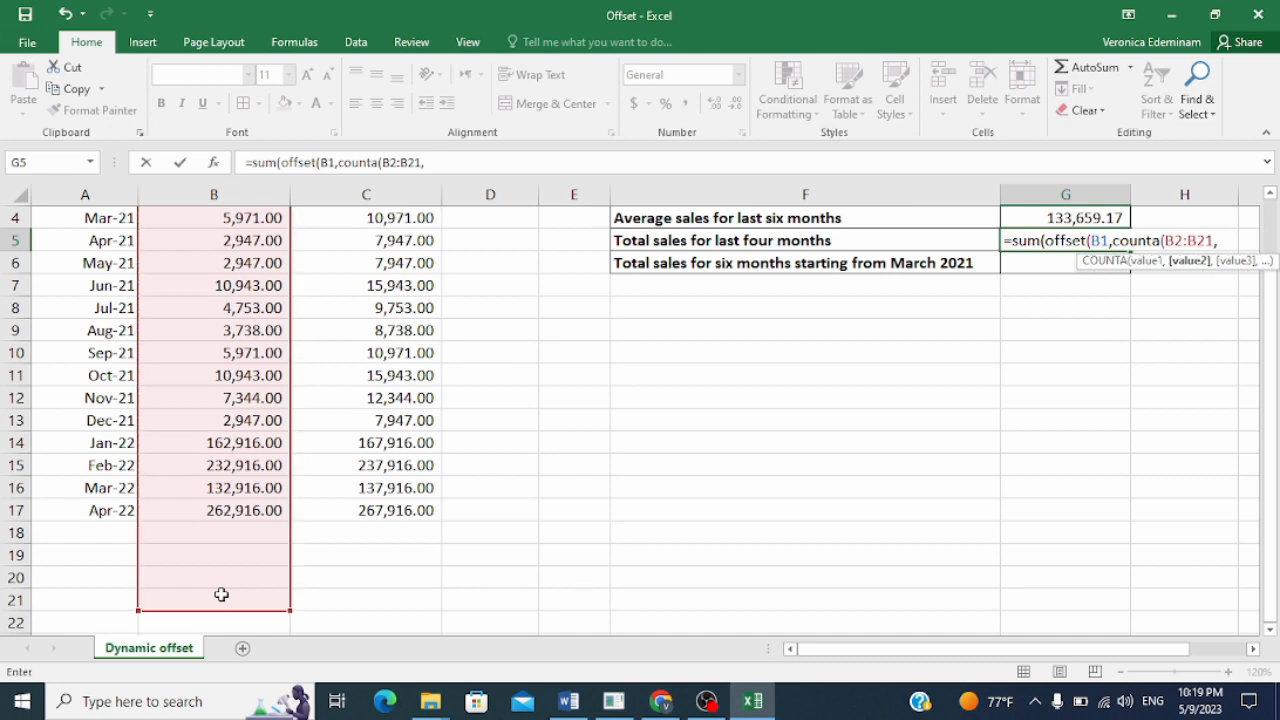
pyautogui.write(')')
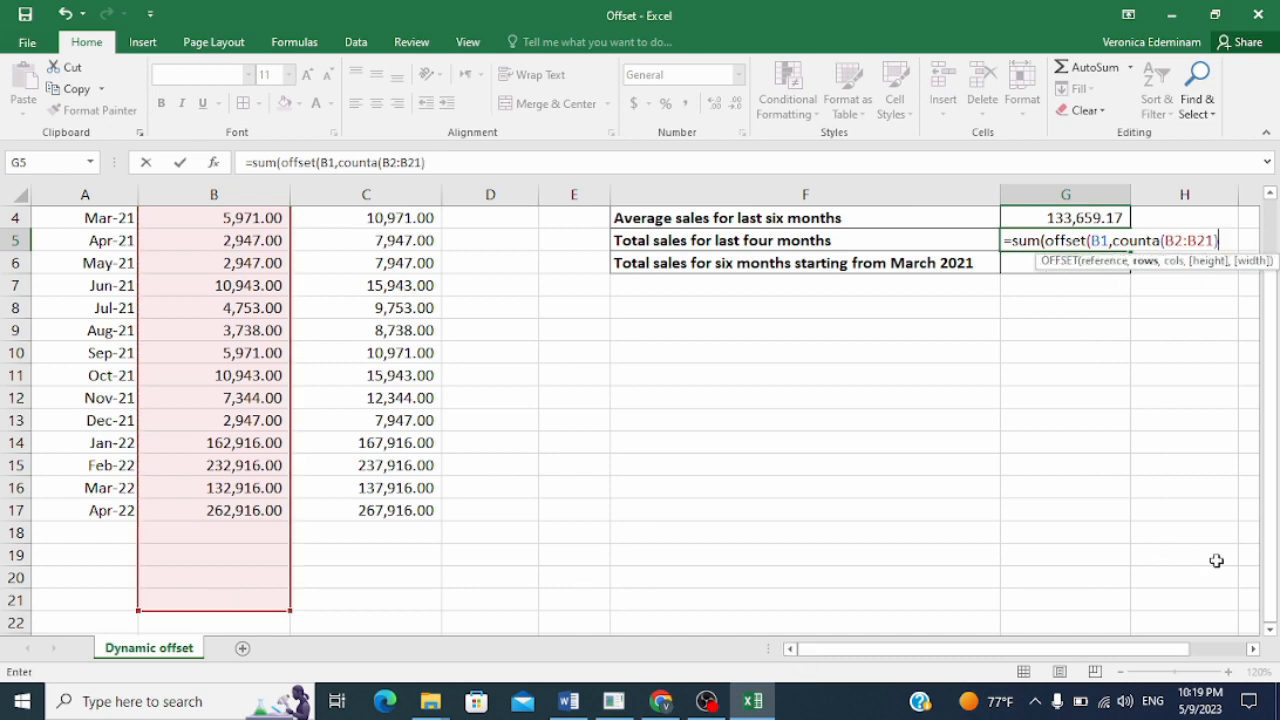
# - Complete the G5 OFFSET with column offset 0, height -4 and width 1, and enter the formula
pyautogui.scroll(1, 1271, 540)
pyautogui.write(',')
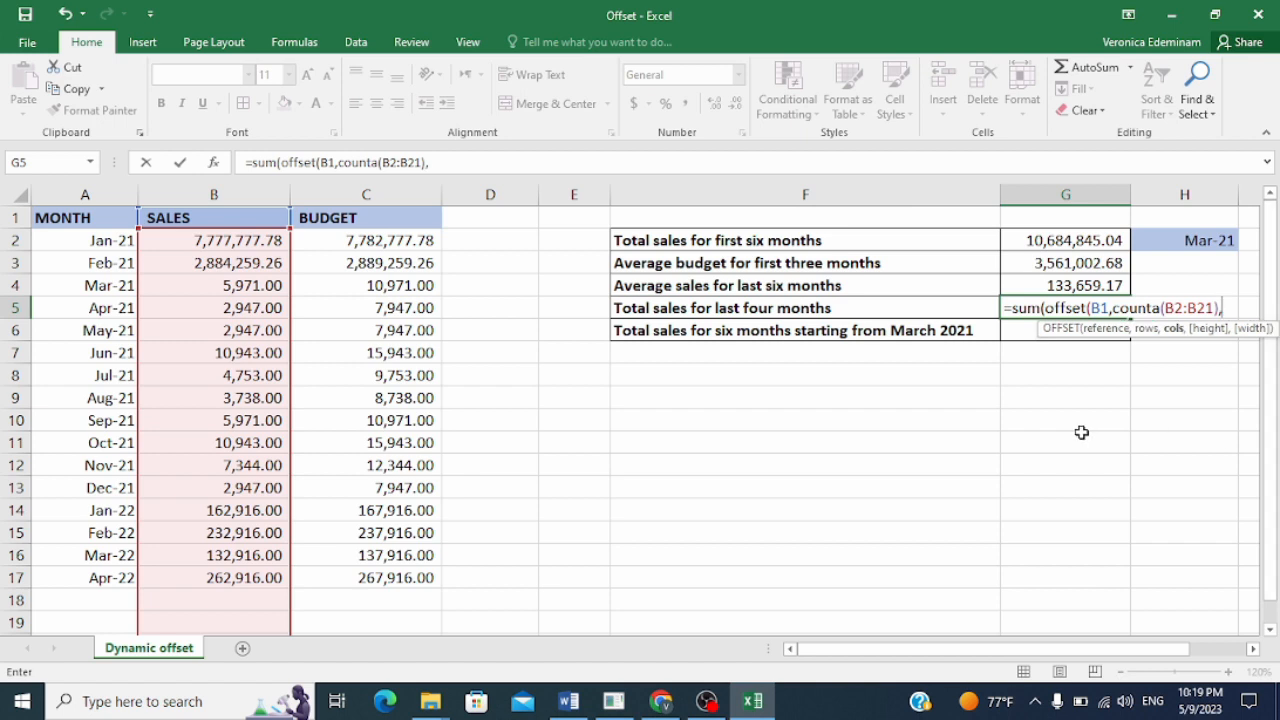
pyautogui.write('0,')
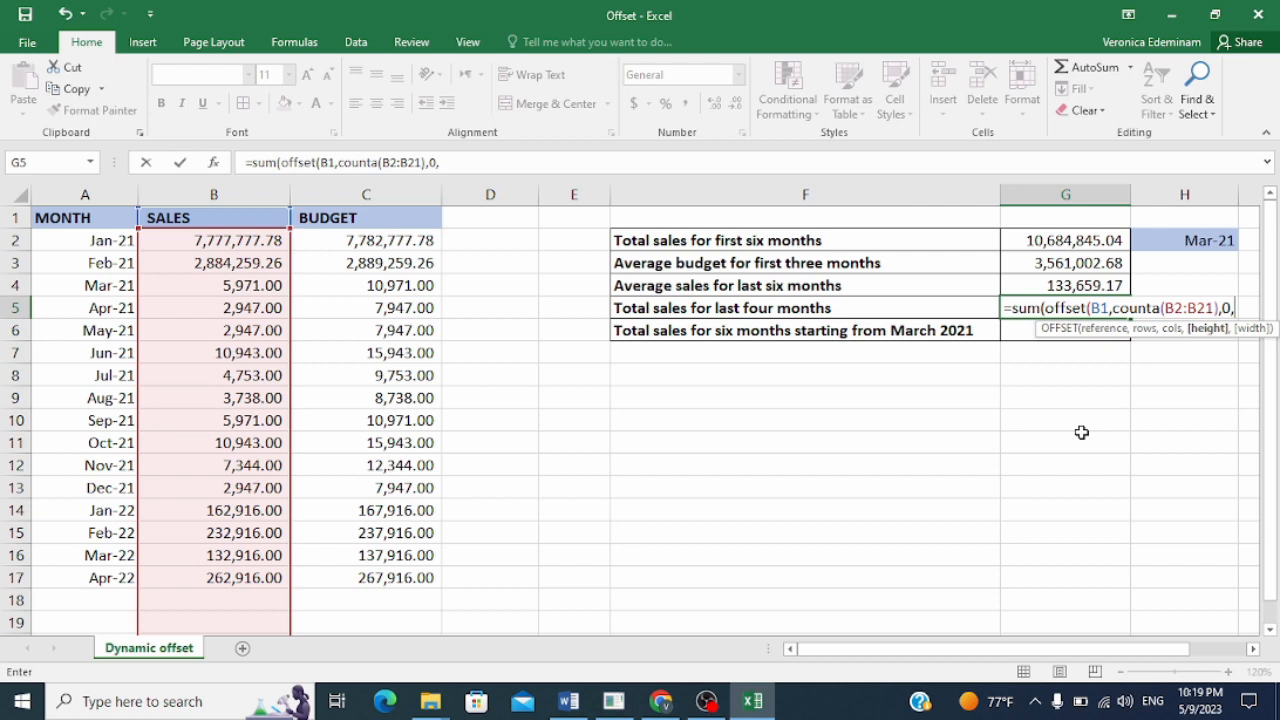
pyautogui.write('-4')
pyautogui.write(',')
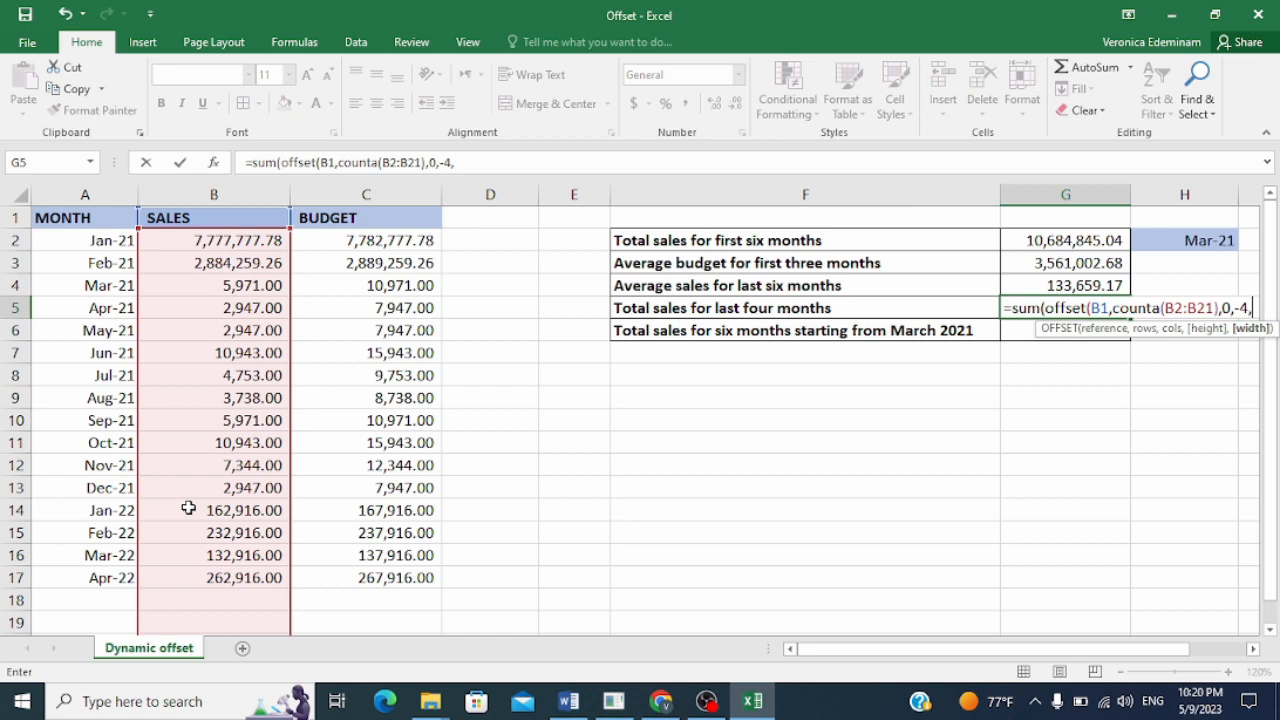
pyautogui.write('1))')
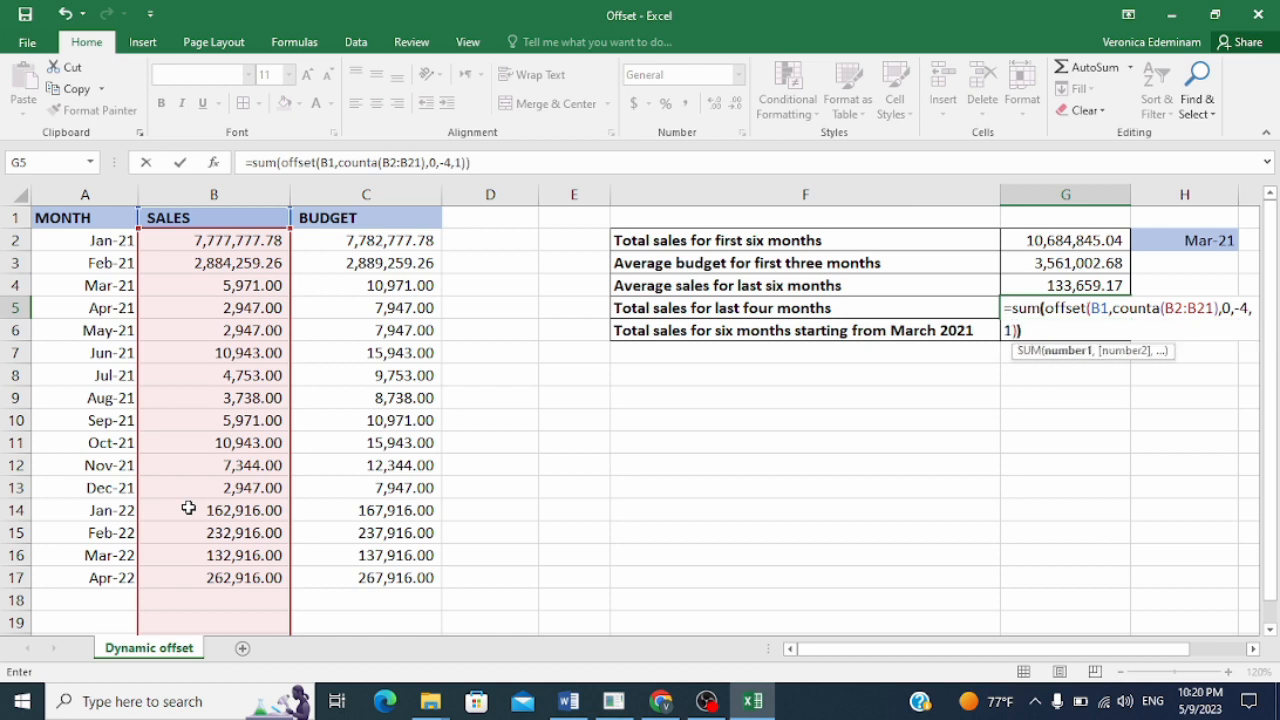
pyautogui.press('Return')
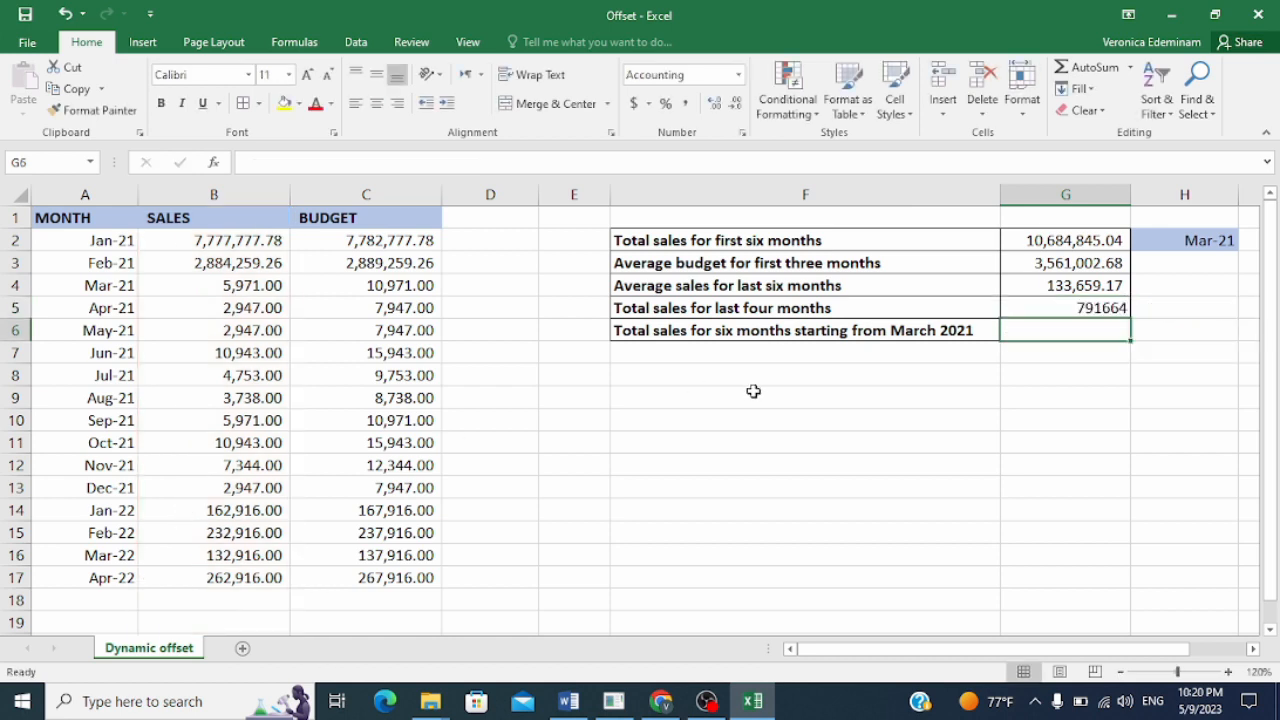
# - Apply the comma number format to G5 and check its total against the sum of B14:B17
pyautogui.click(1052, 312)
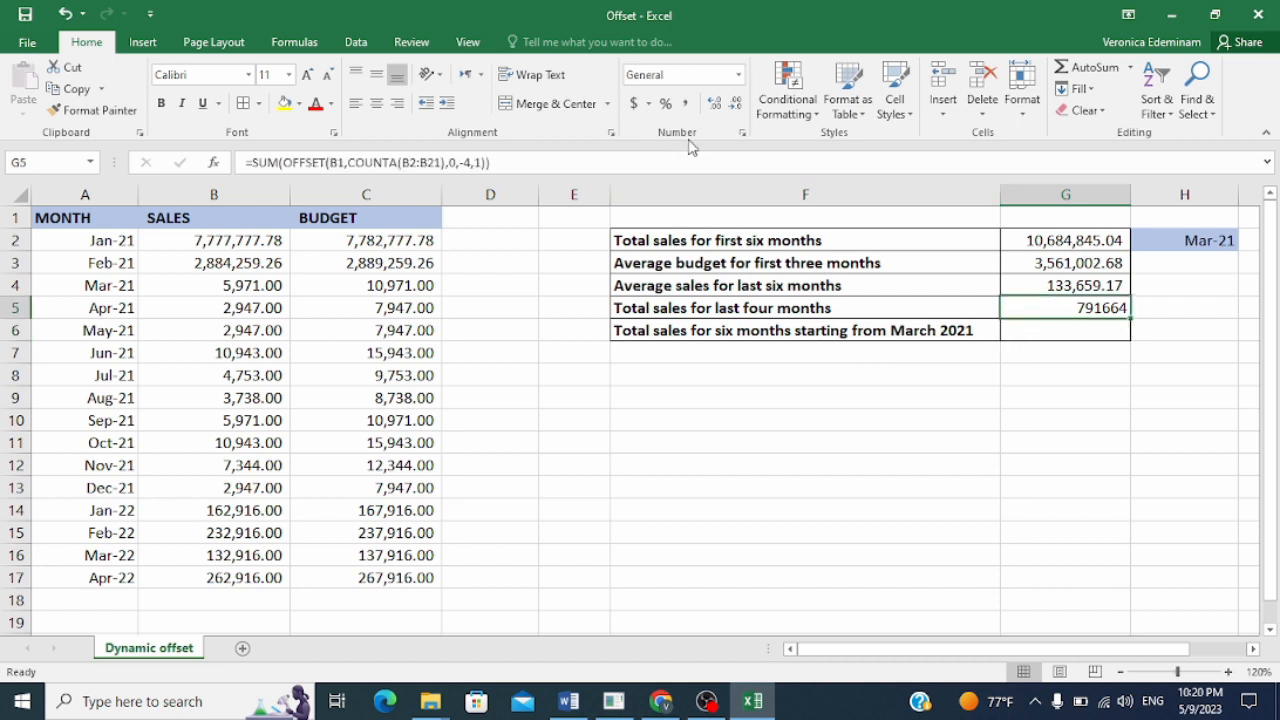
pyautogui.click(688, 104)
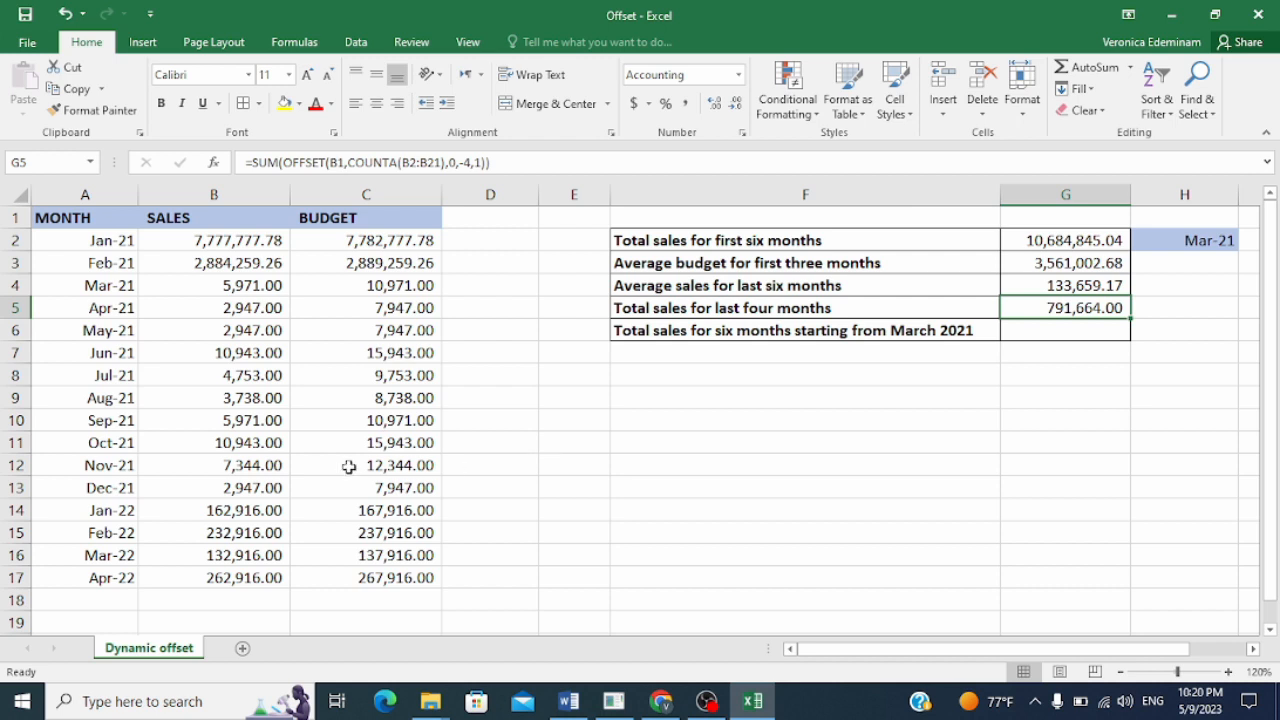
pyautogui.moveTo(266, 511); pyautogui.dragTo(260, 575)
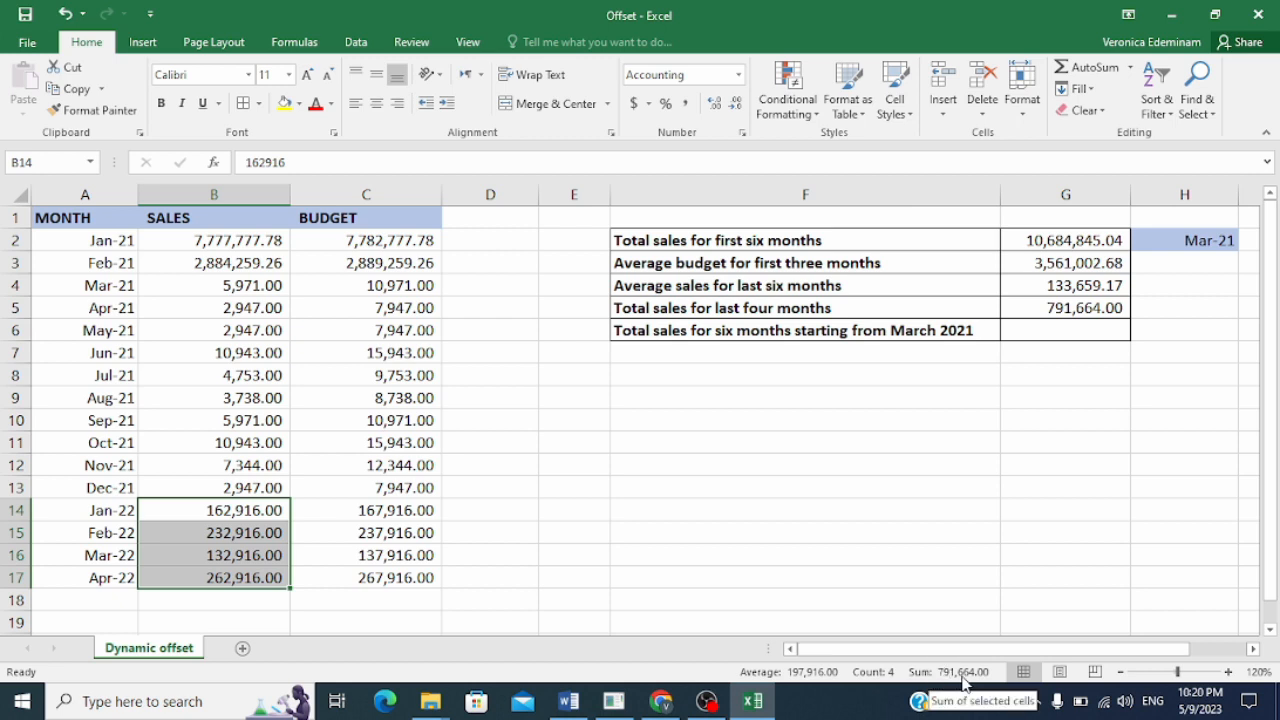
pyautogui.click(1076, 308)
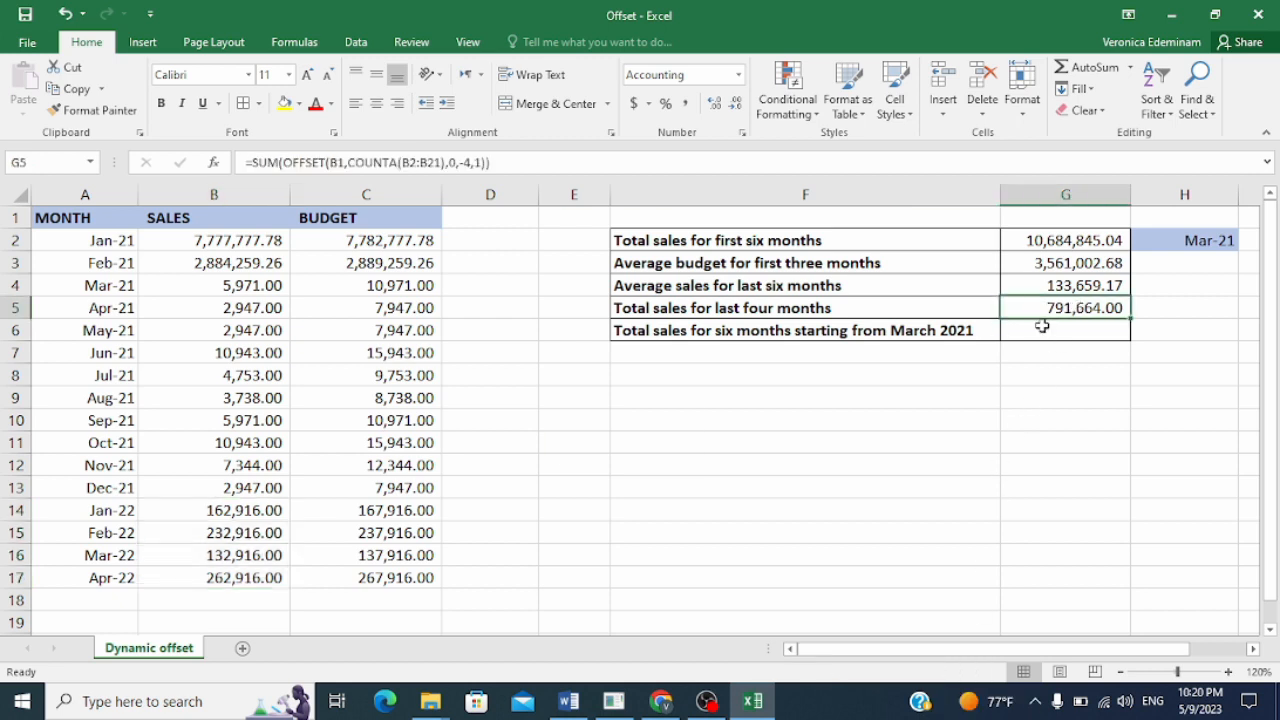
# - Start a SUM formula in G6 for the six months from March 2021, with a nested OFFSET referencing B1
pyautogui.click(1050, 331)
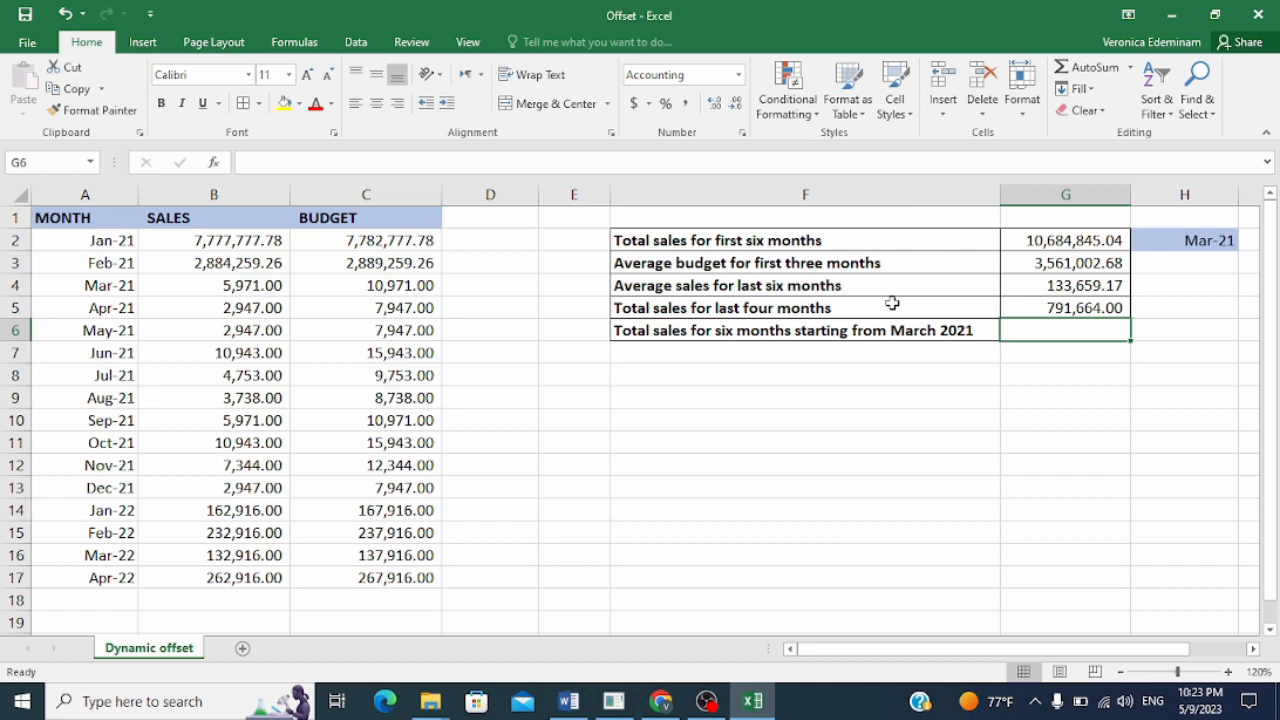
pyautogui.click(733, 330)
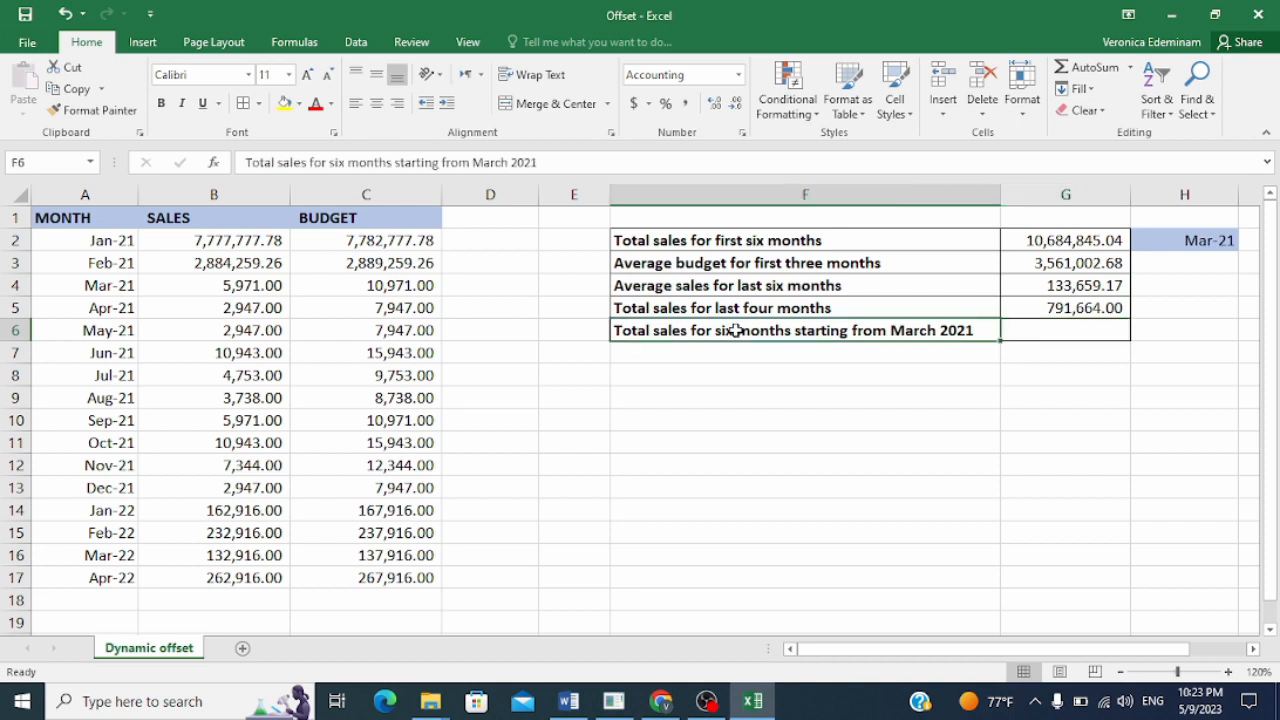
pyautogui.click(1050, 330)
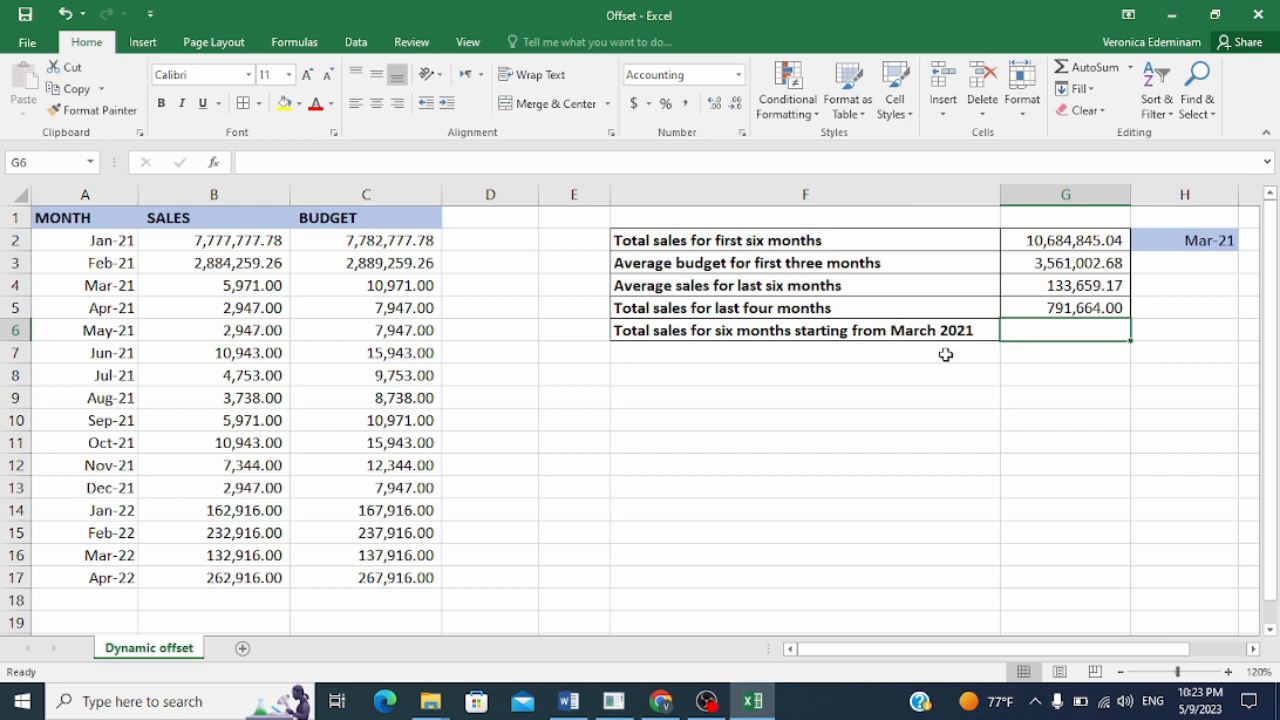
pyautogui.write('=sum')
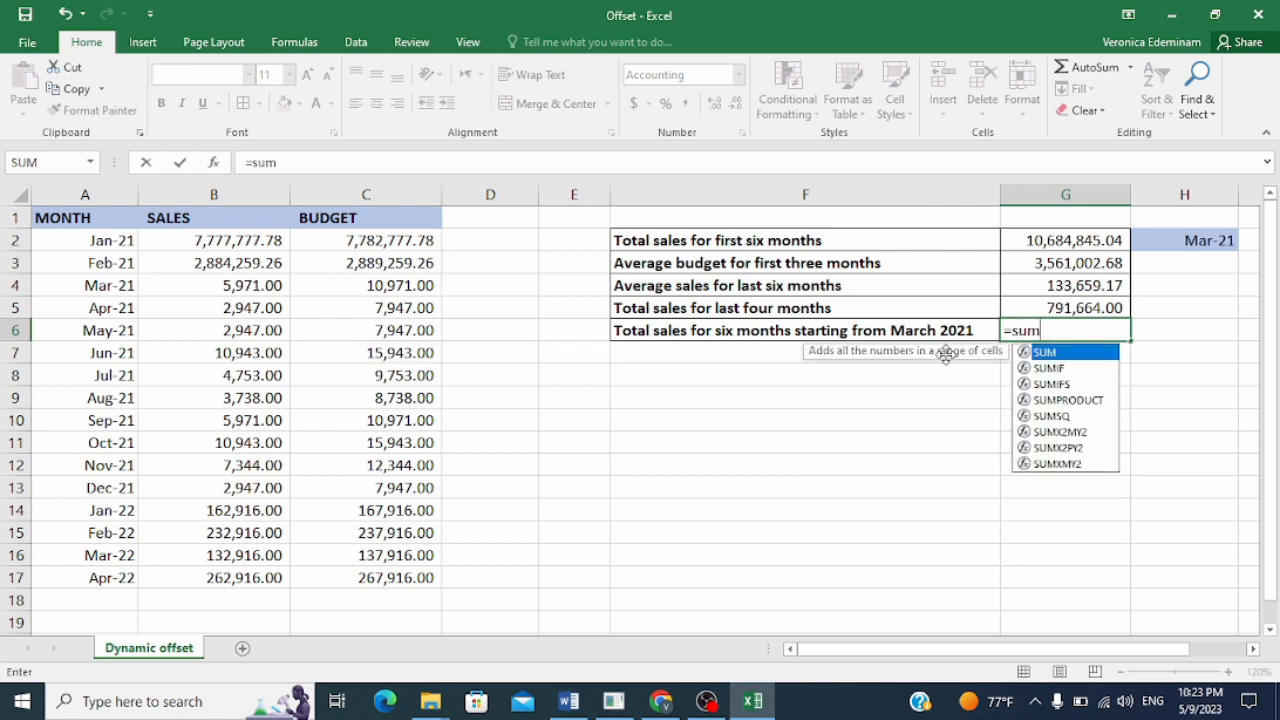
pyautogui.write('(offset(')
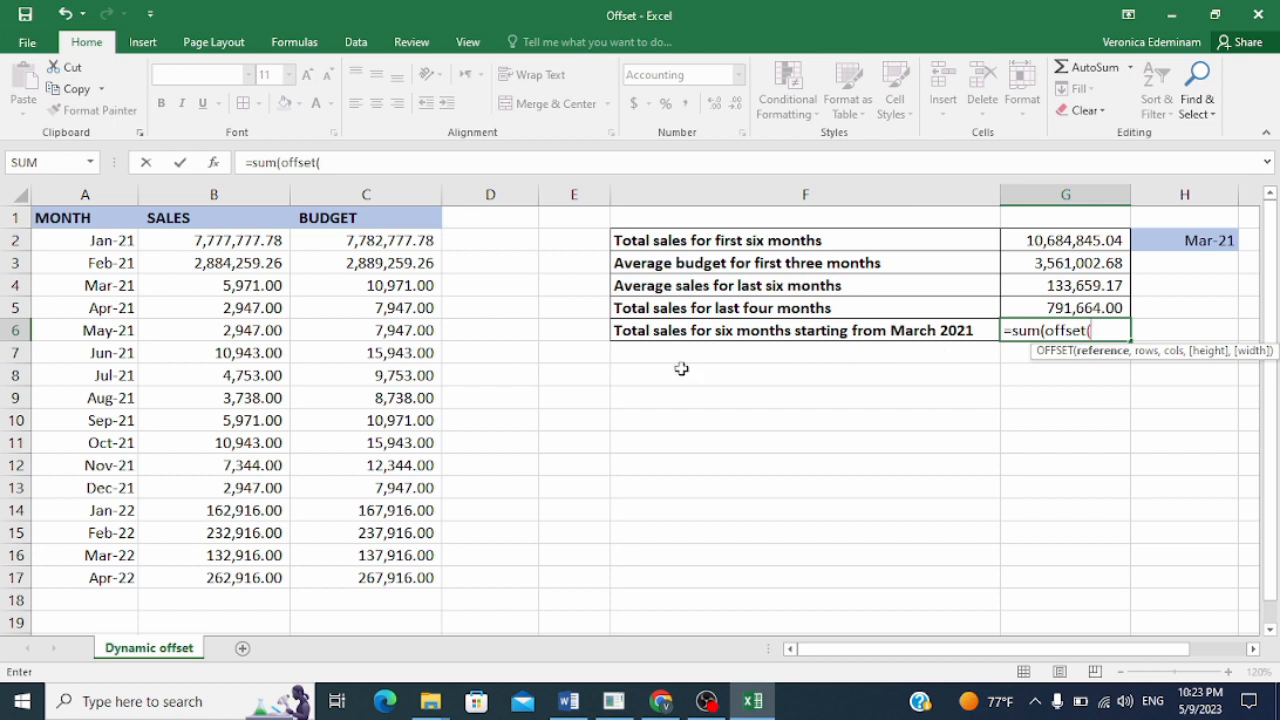
pyautogui.click(246, 219)
pyautogui.write(',')
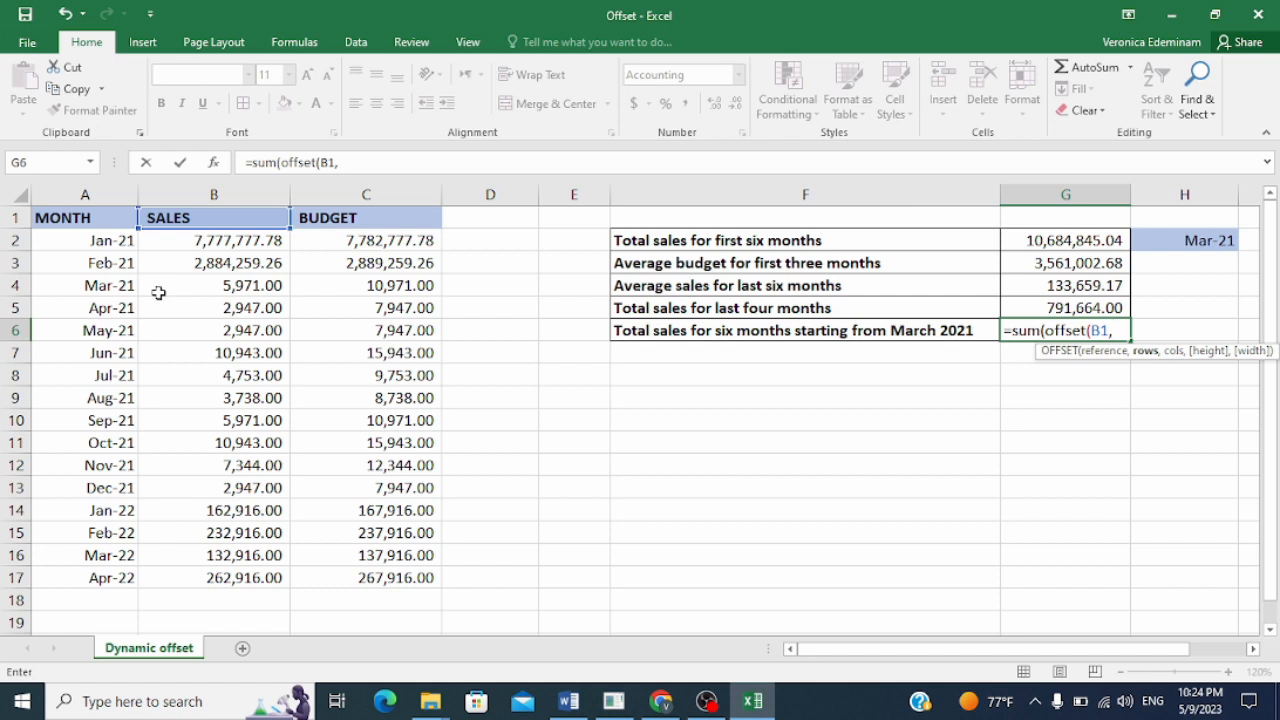
# - Enter MATCH(H2,A2:A17,0) as the rows argument of the OFFSET in the G6 formula
pyautogui.write('mat')
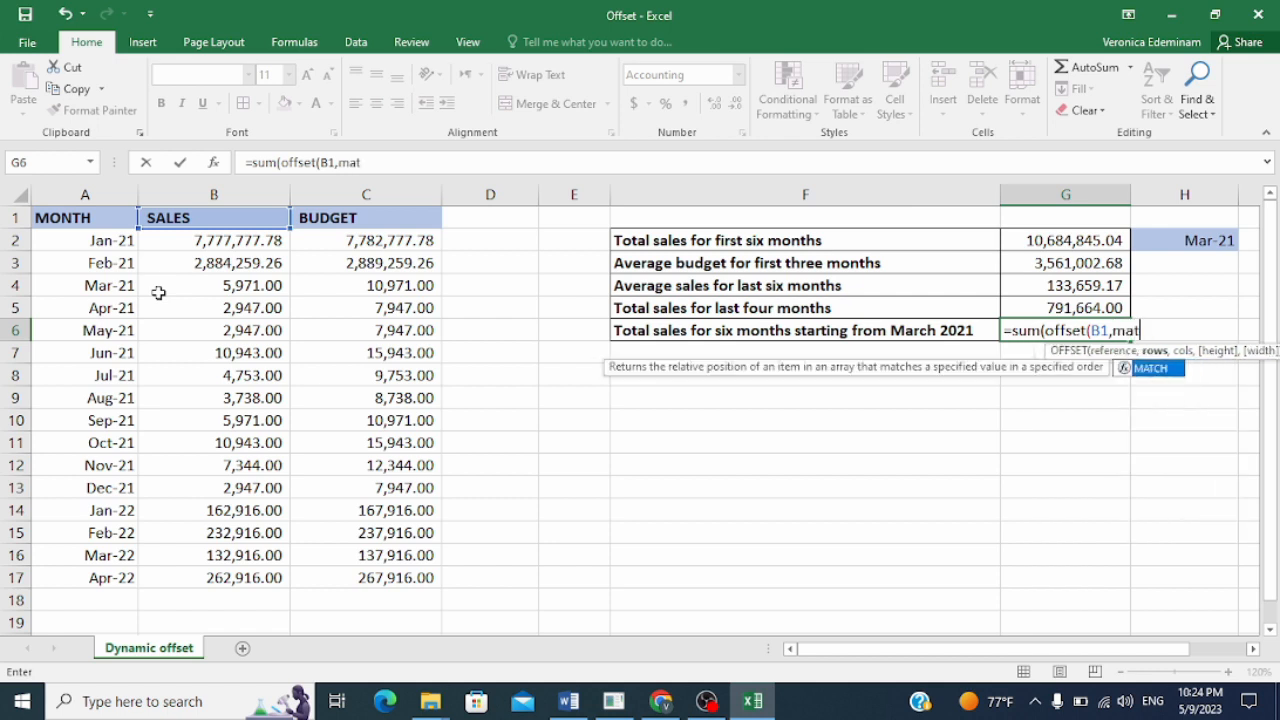
pyautogui.write('ch(')
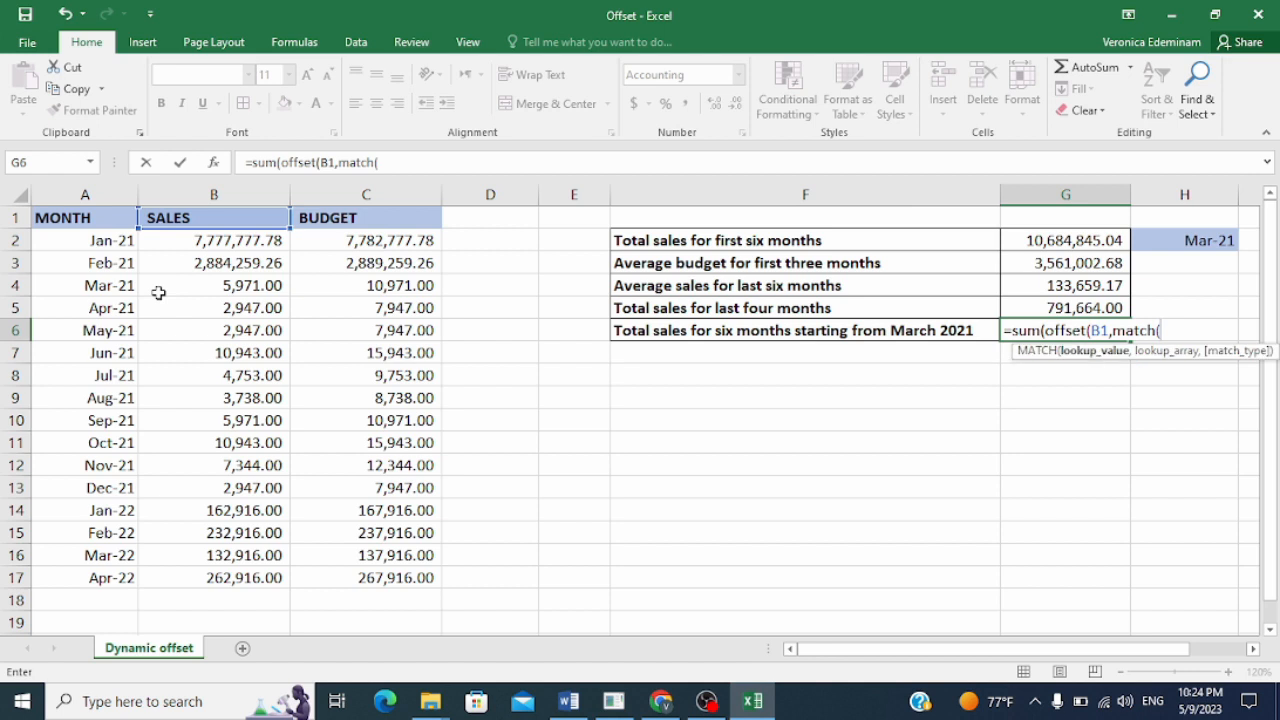
pyautogui.click(1194, 243)
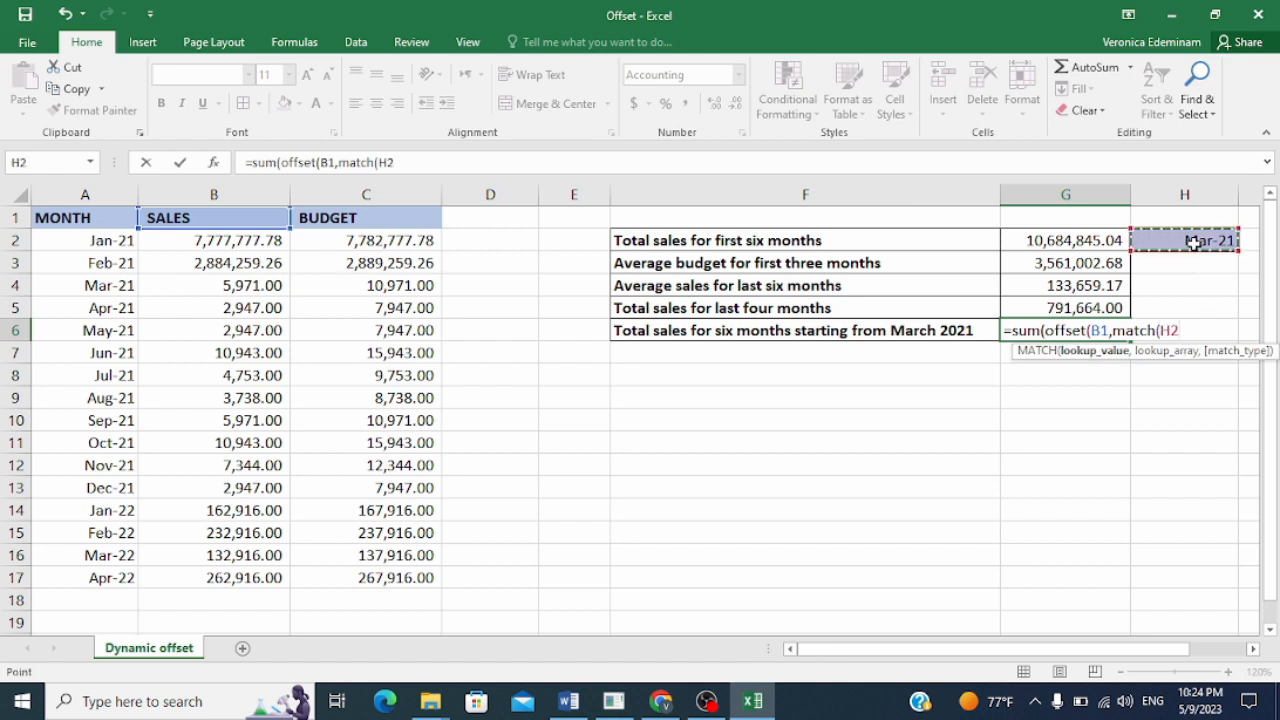
pyautogui.write(',')
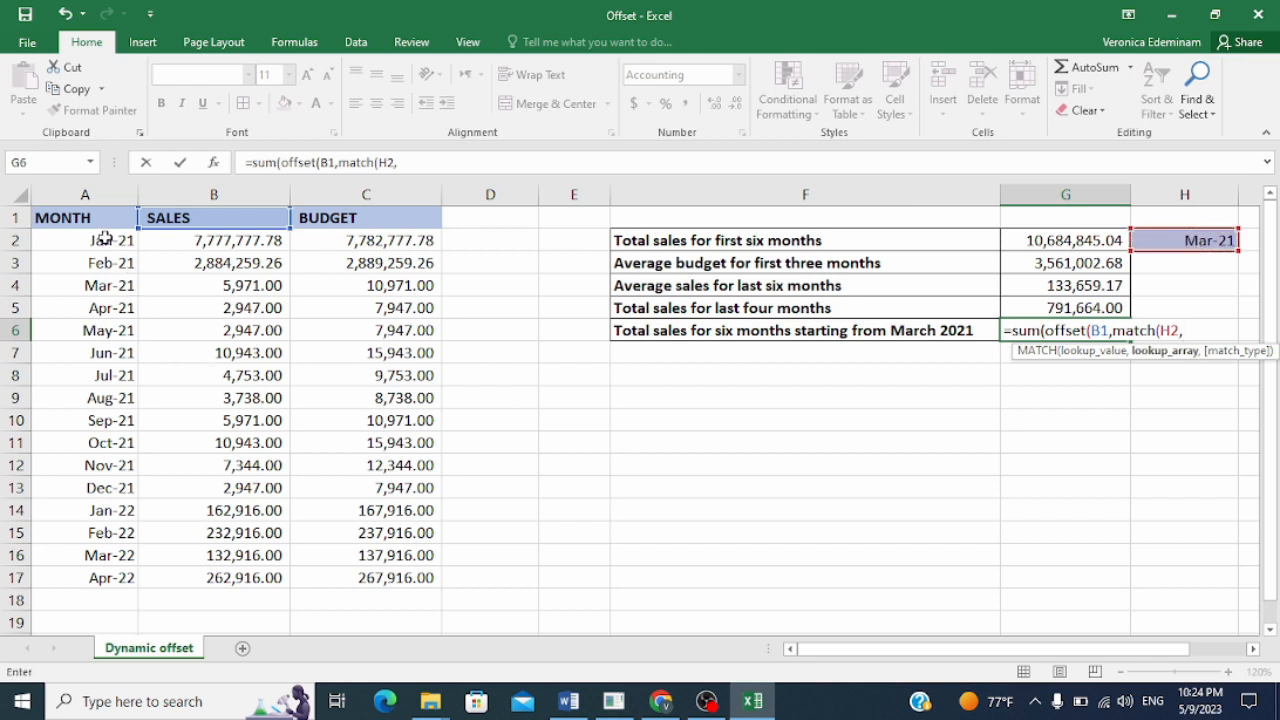
pyautogui.moveTo(105, 238); pyautogui.dragTo(115, 582)
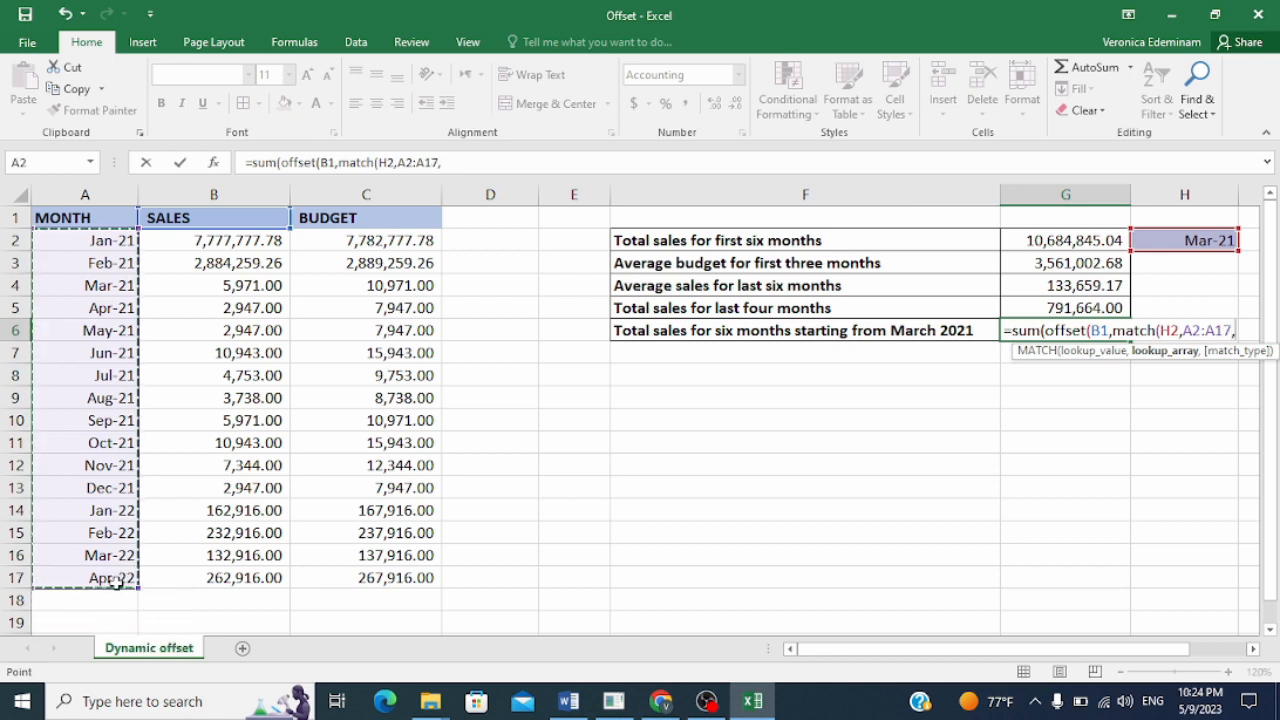
pyautogui.write(',0')
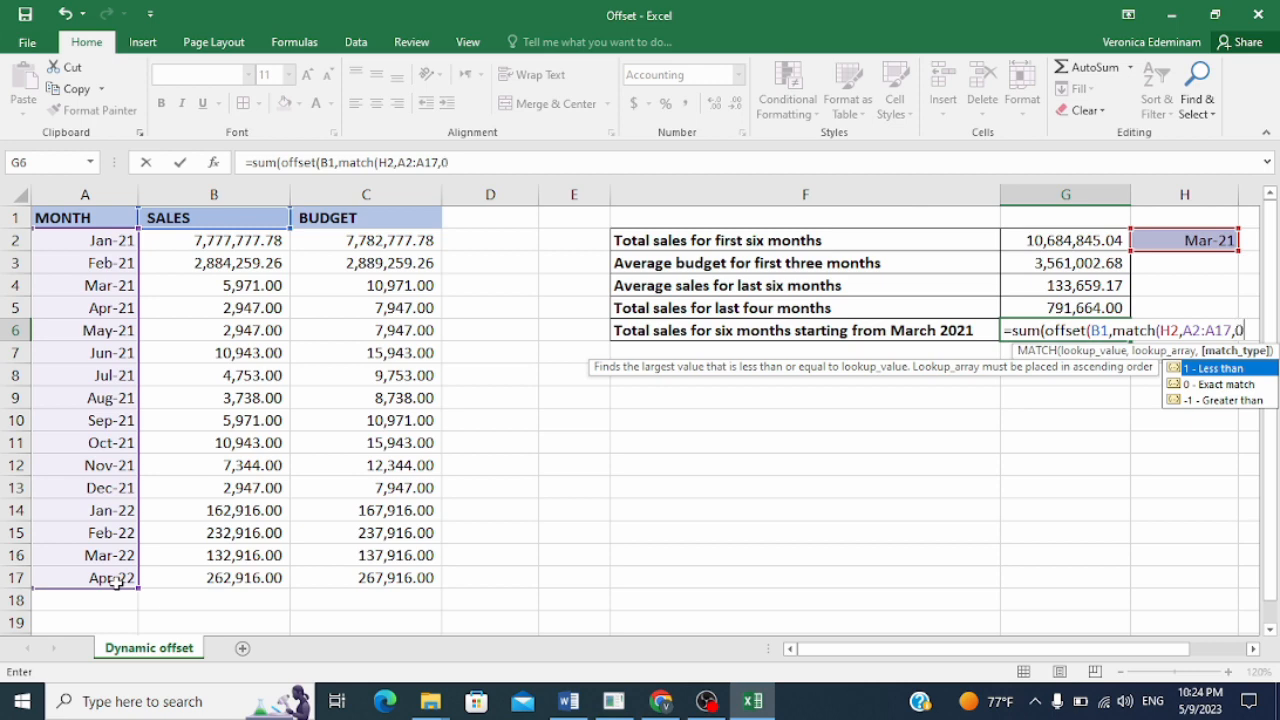
pyautogui.write(')')
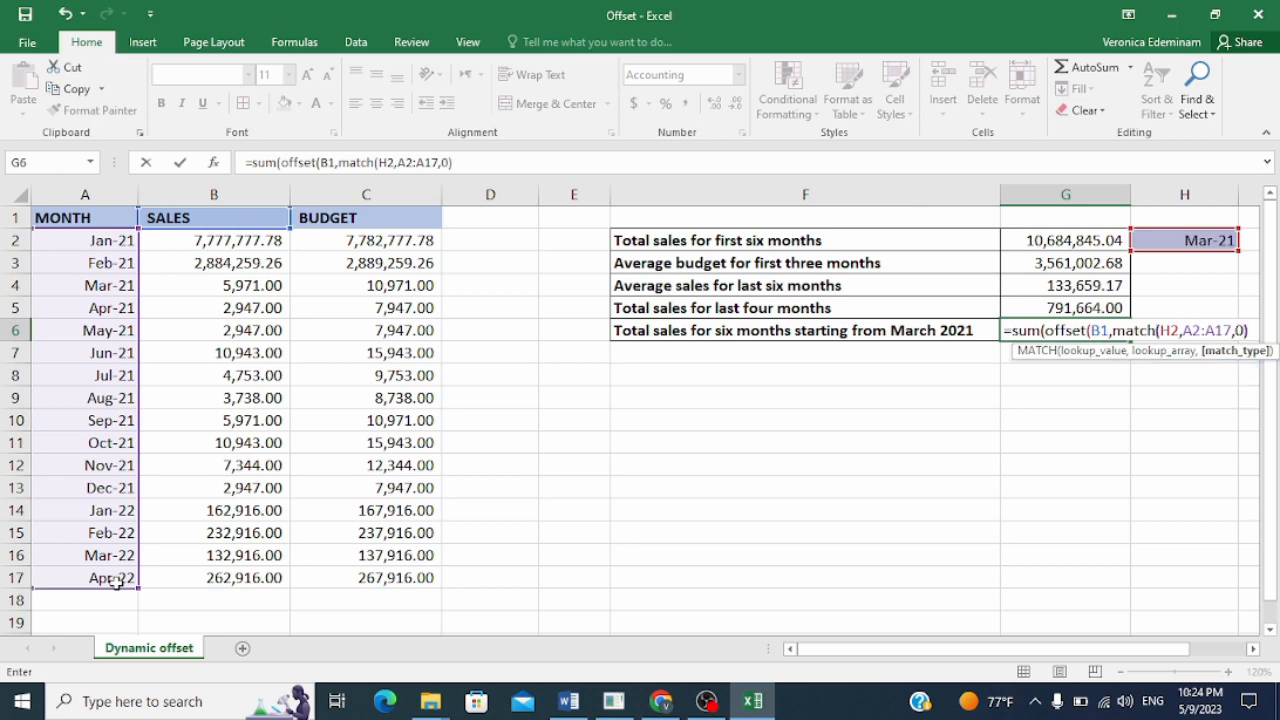
# - Complete the G6 OFFSET with column offset 0, height 6 and width 1, and enter the formula
pyautogui.write(',')
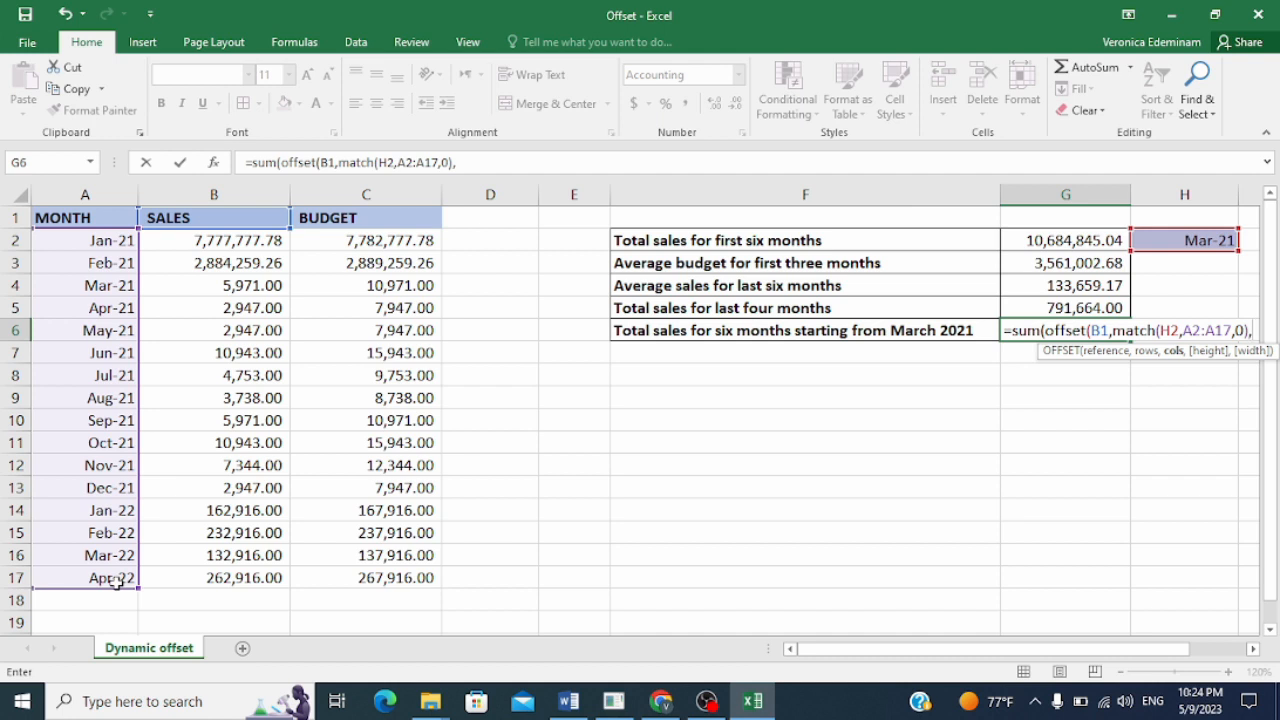
pyautogui.write('0')
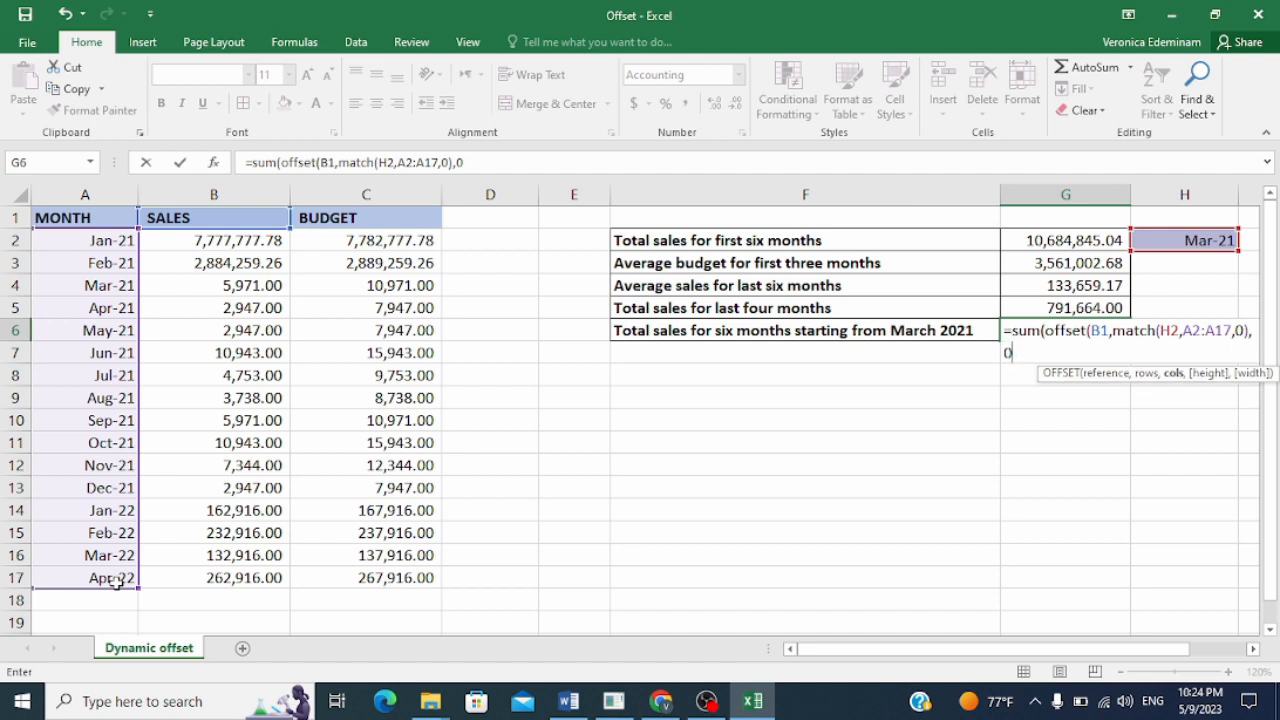
pyautogui.write(',')
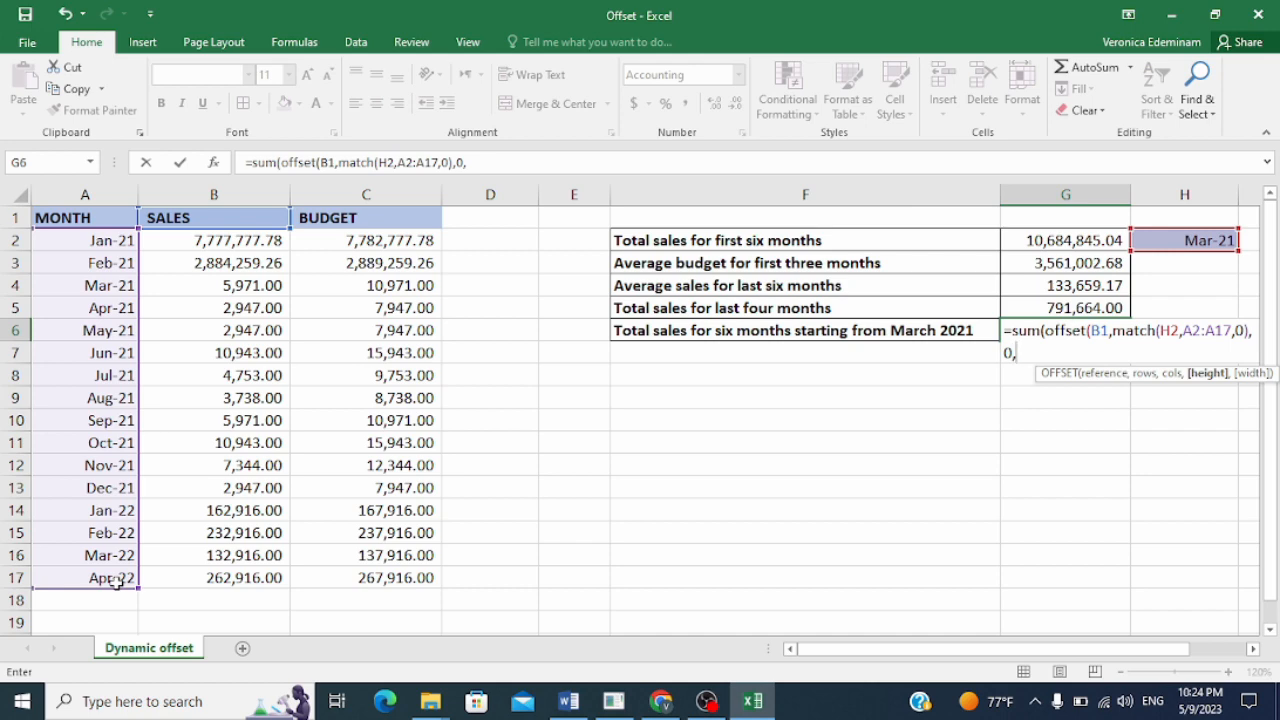
pyautogui.write('6,')
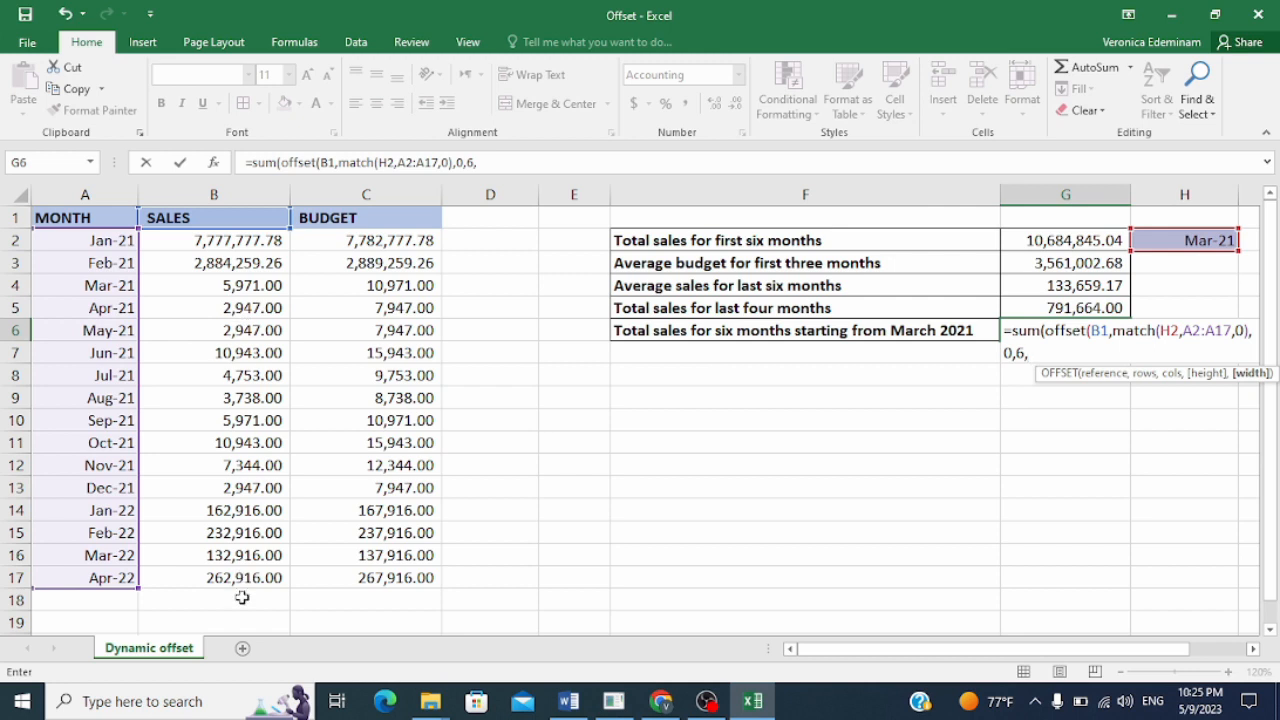
pyautogui.write('1))')
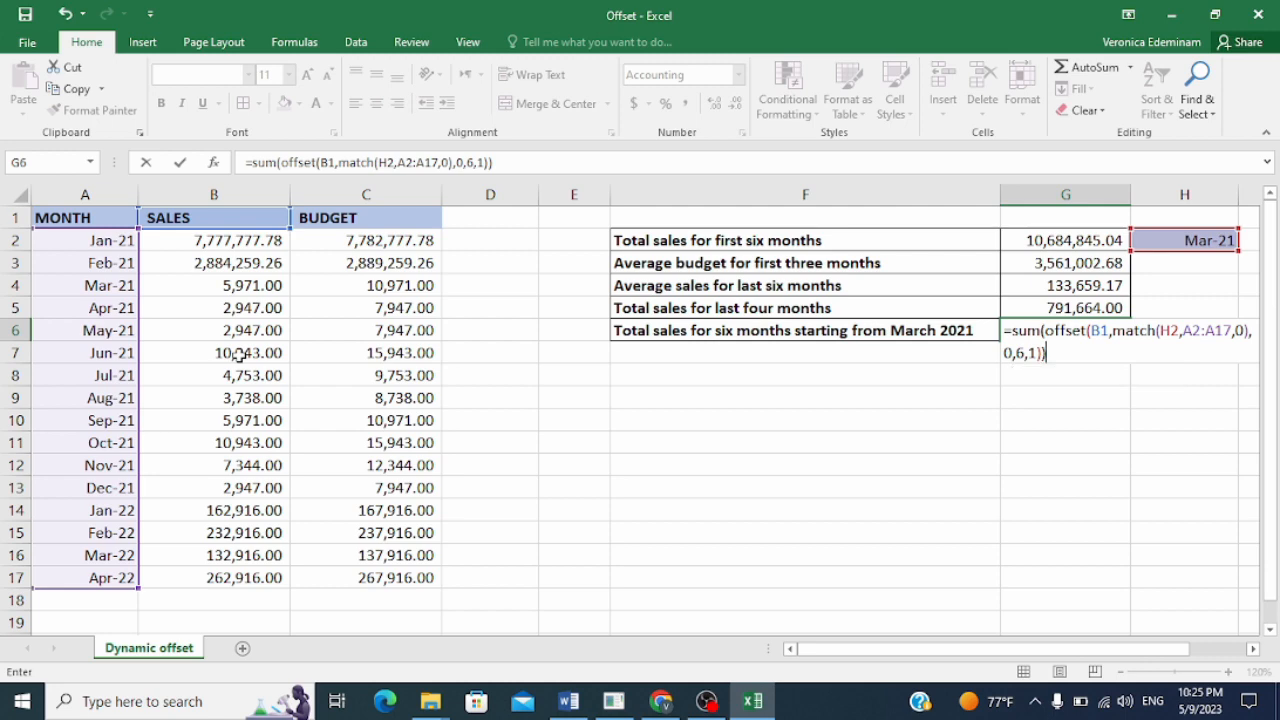
pyautogui.press('Return')
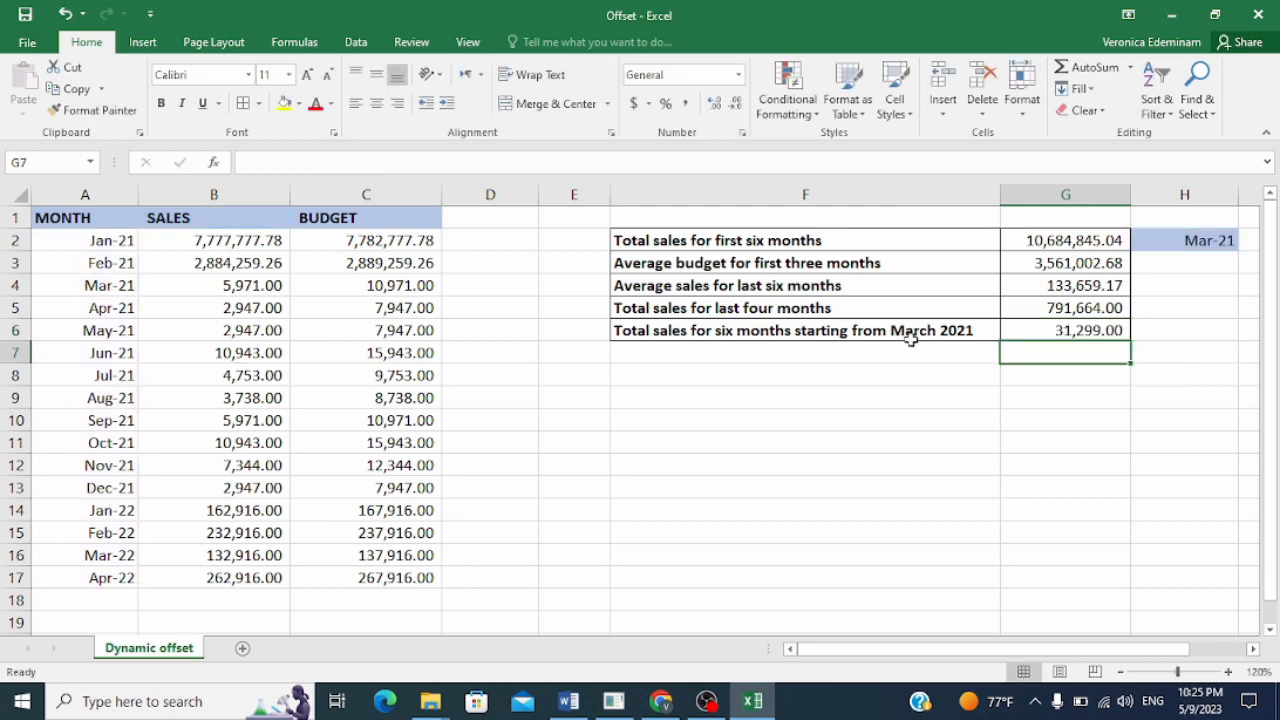
# - Check the G6 total against the sum of the March to August 2021 sales in B4:B9
pyautogui.click(1054, 332)
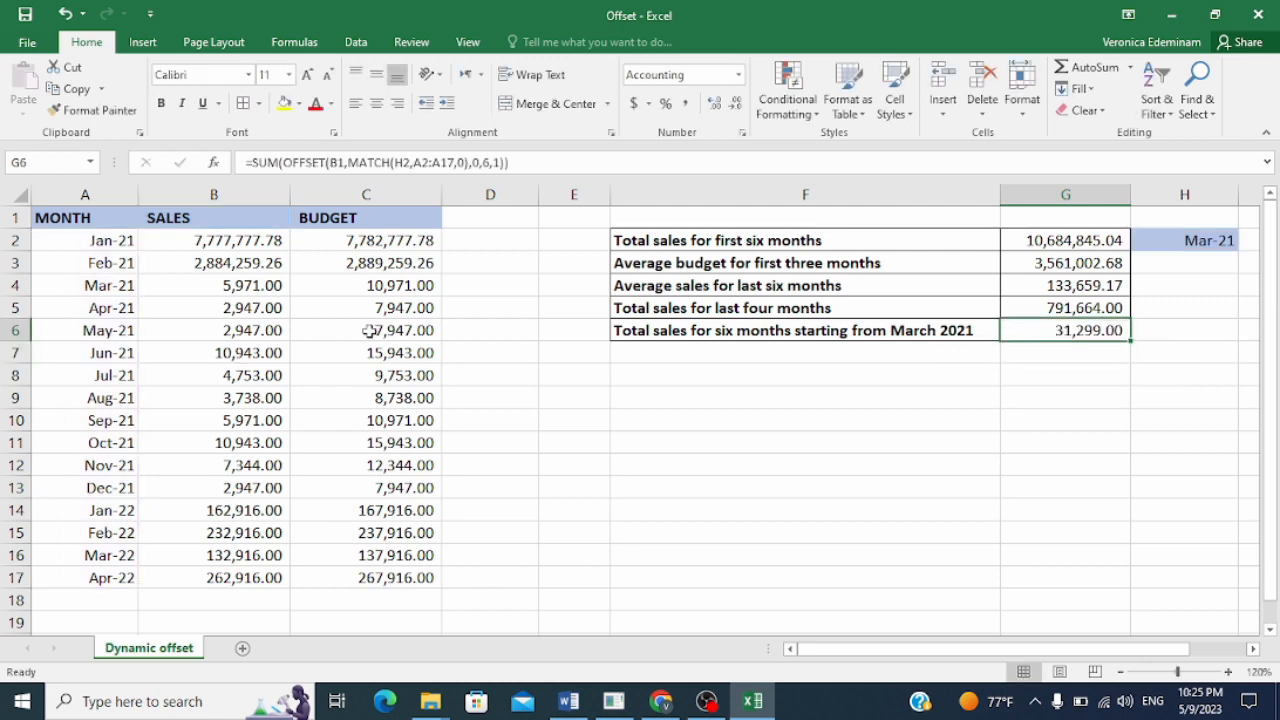
pyautogui.moveTo(88, 289); pyautogui.dragTo(157, 283)
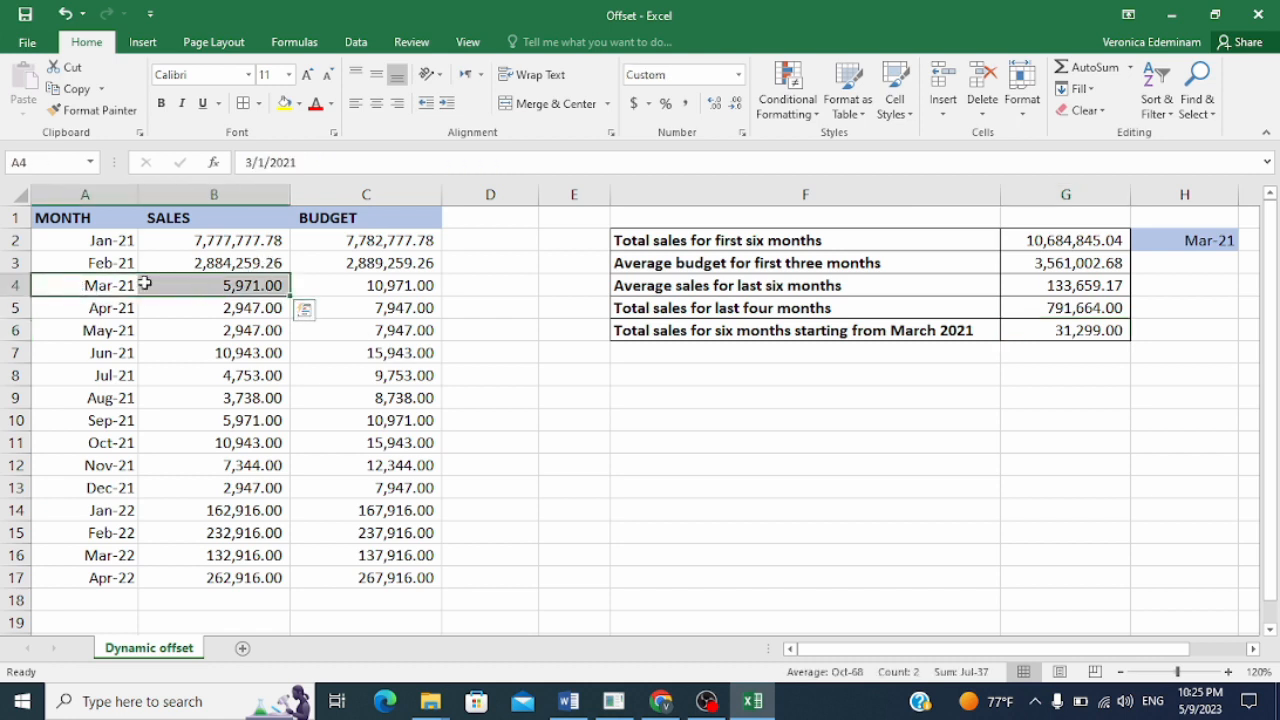
pyautogui.click(86, 283)
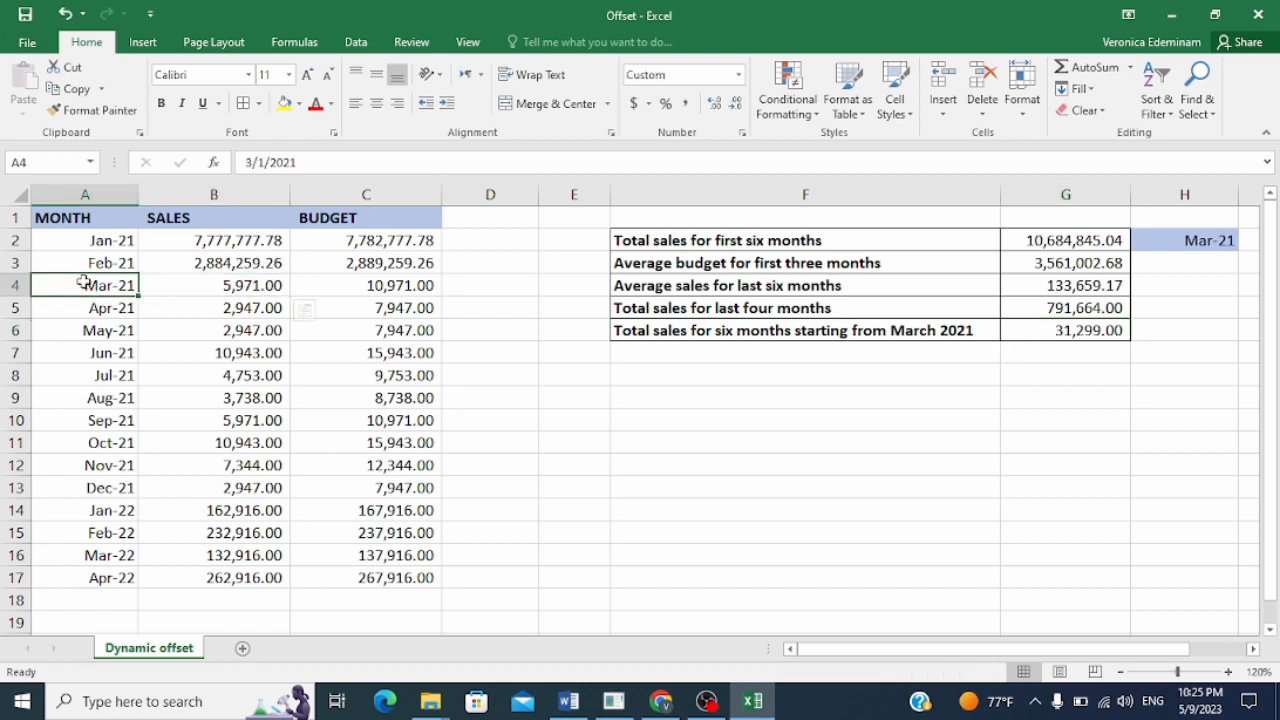
pyautogui.click(268, 286)
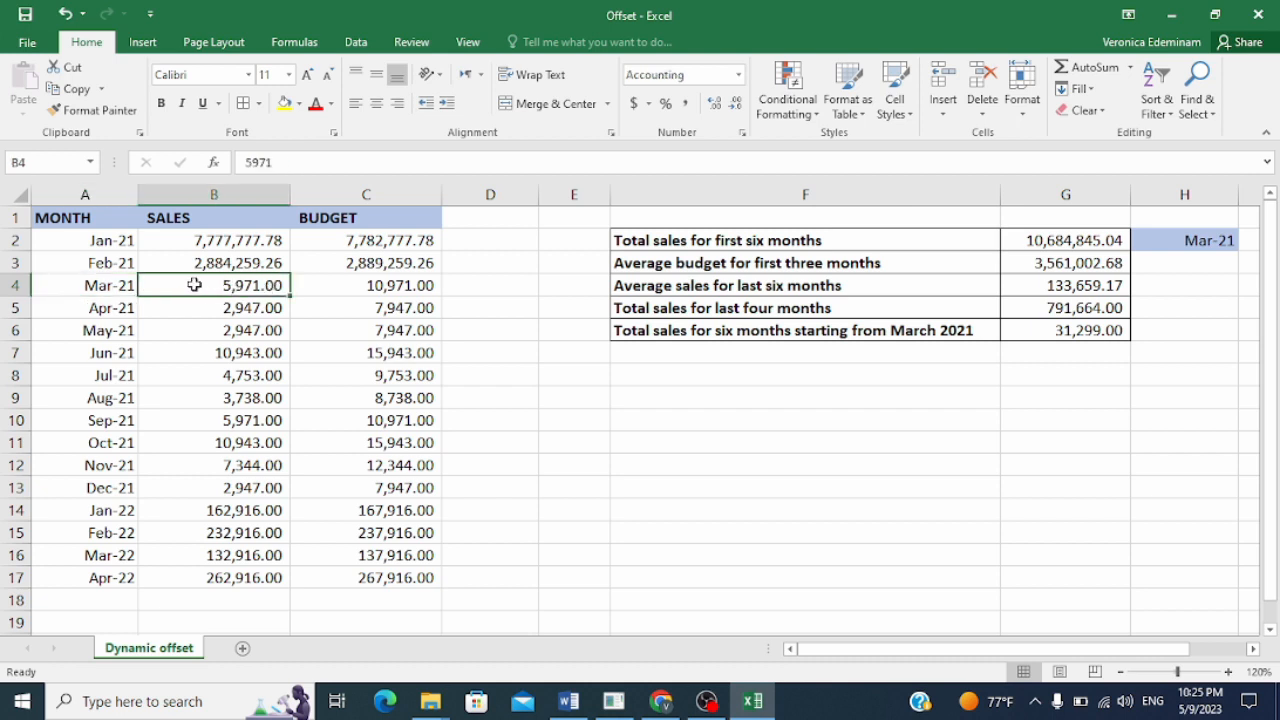
pyautogui.moveTo(194, 285); pyautogui.dragTo(204, 397)
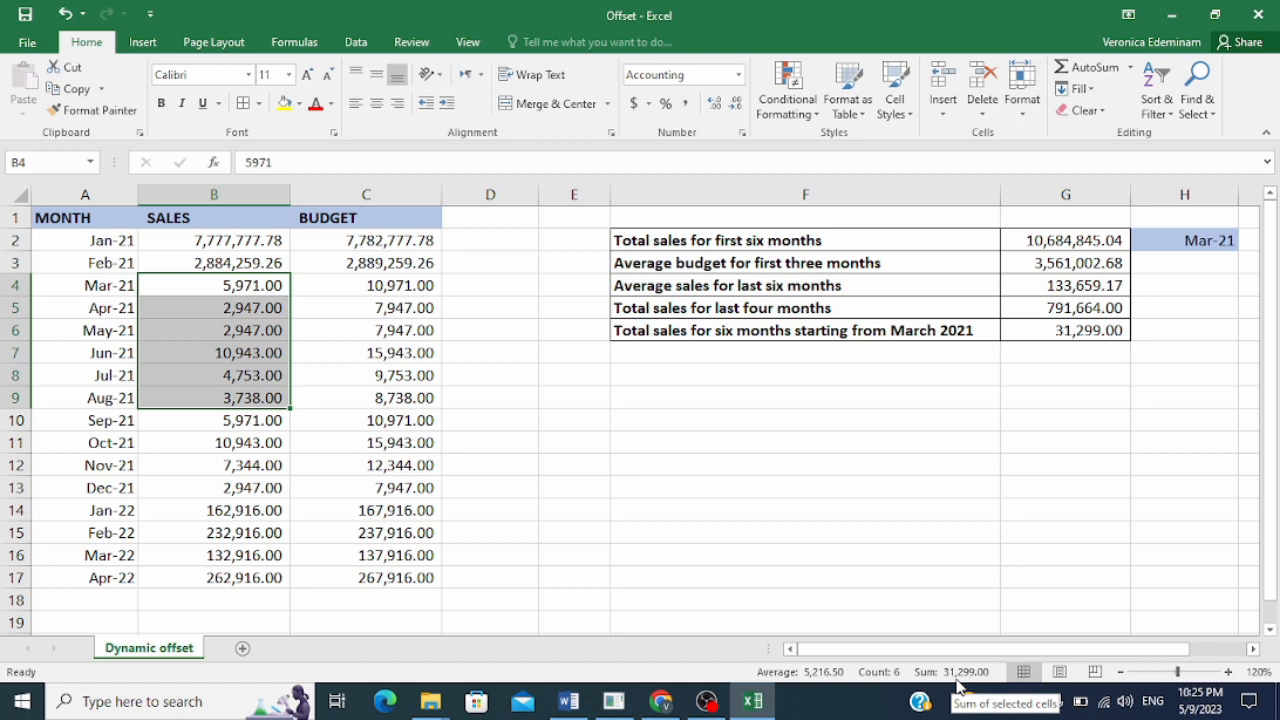
pyautogui.click(1085, 333)
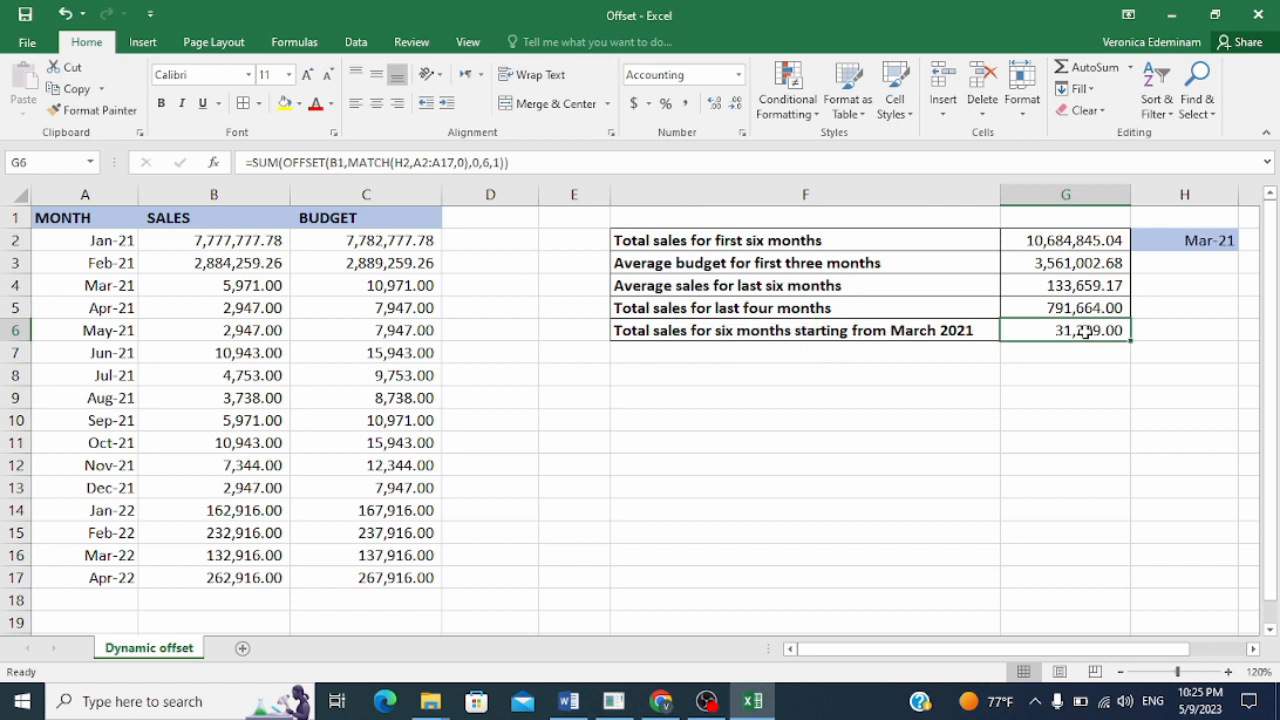
pyautogui.click(970, 390)
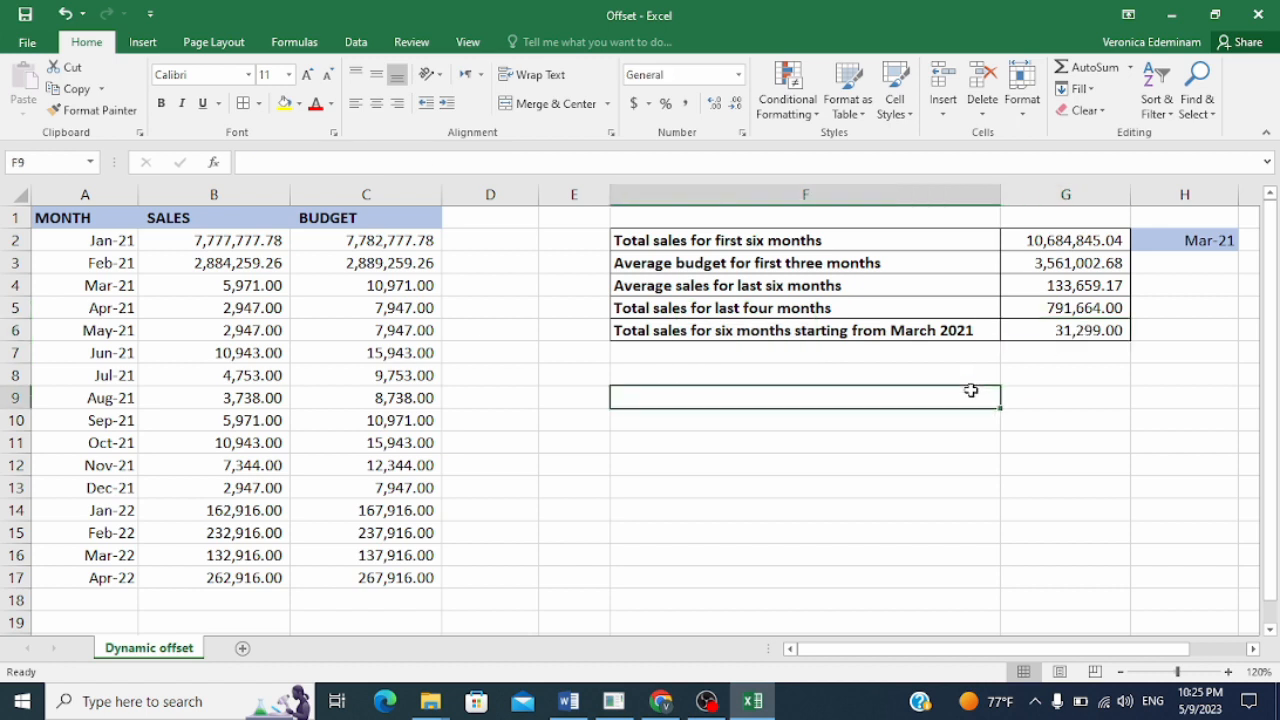